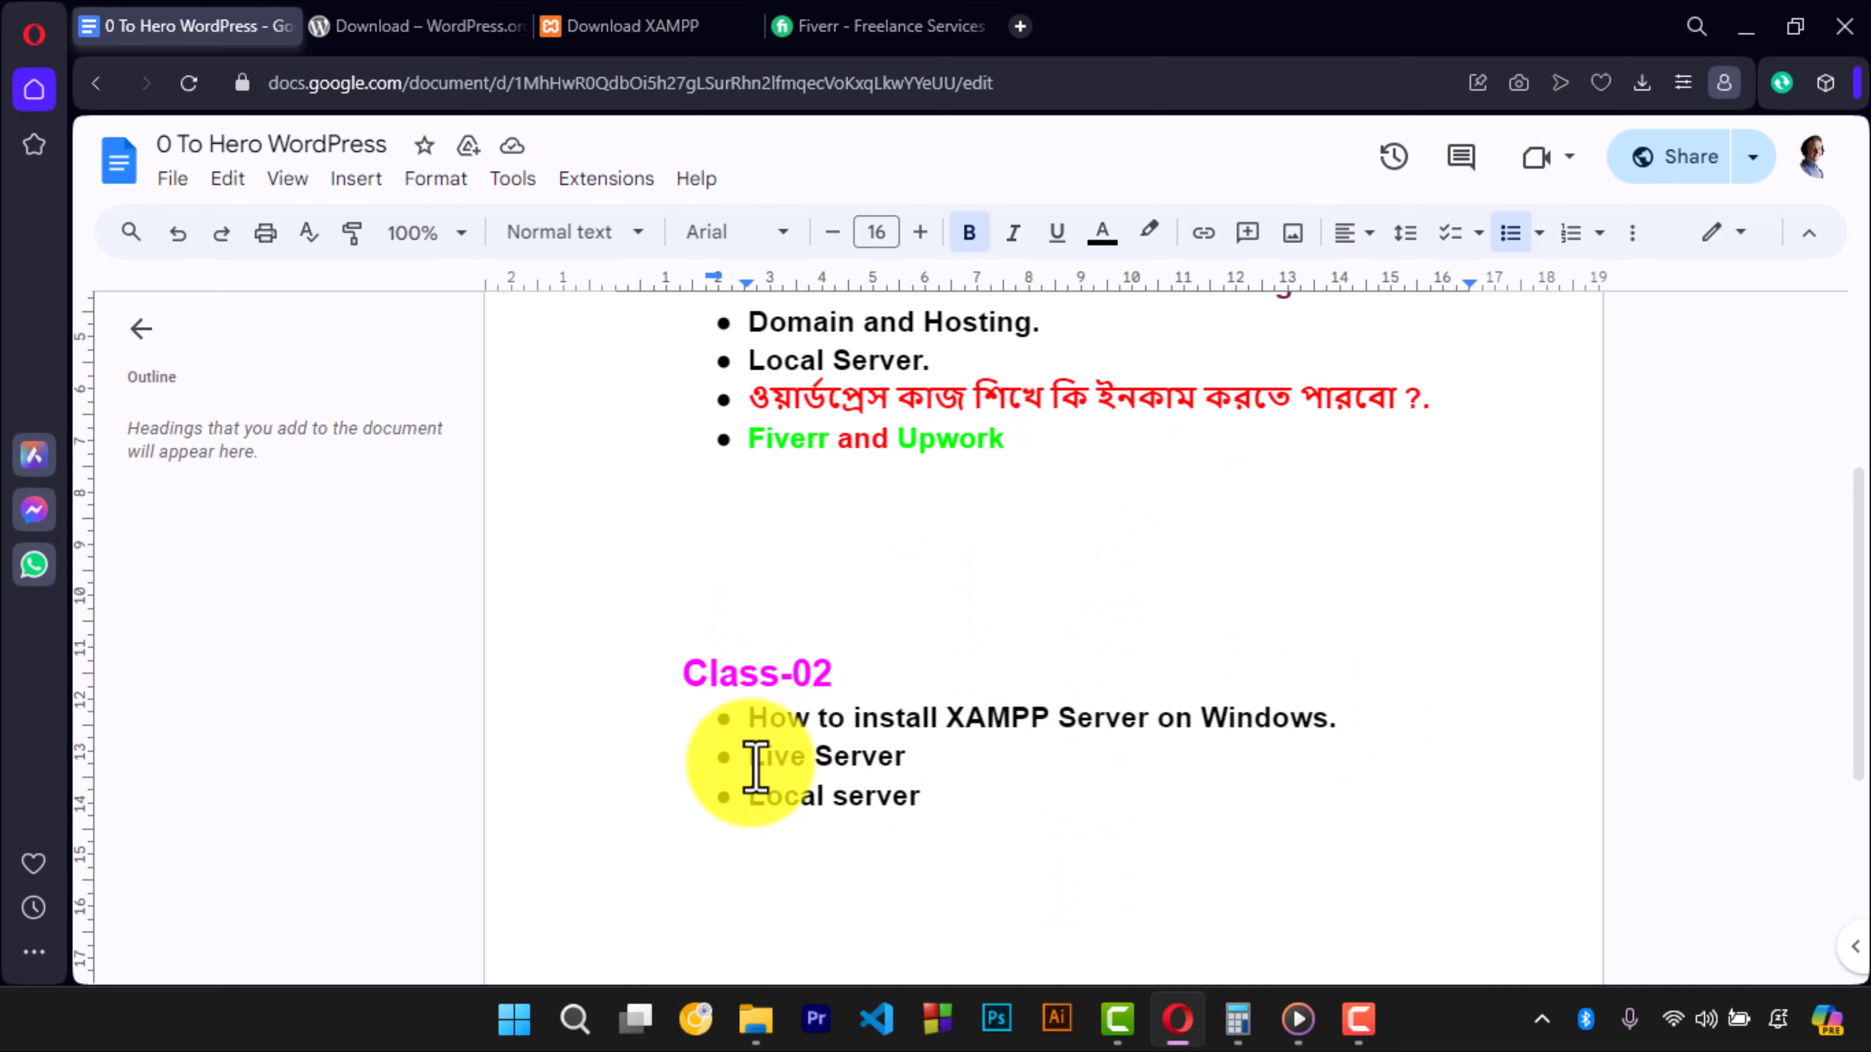
left_click_drag(756, 767, 941, 774)
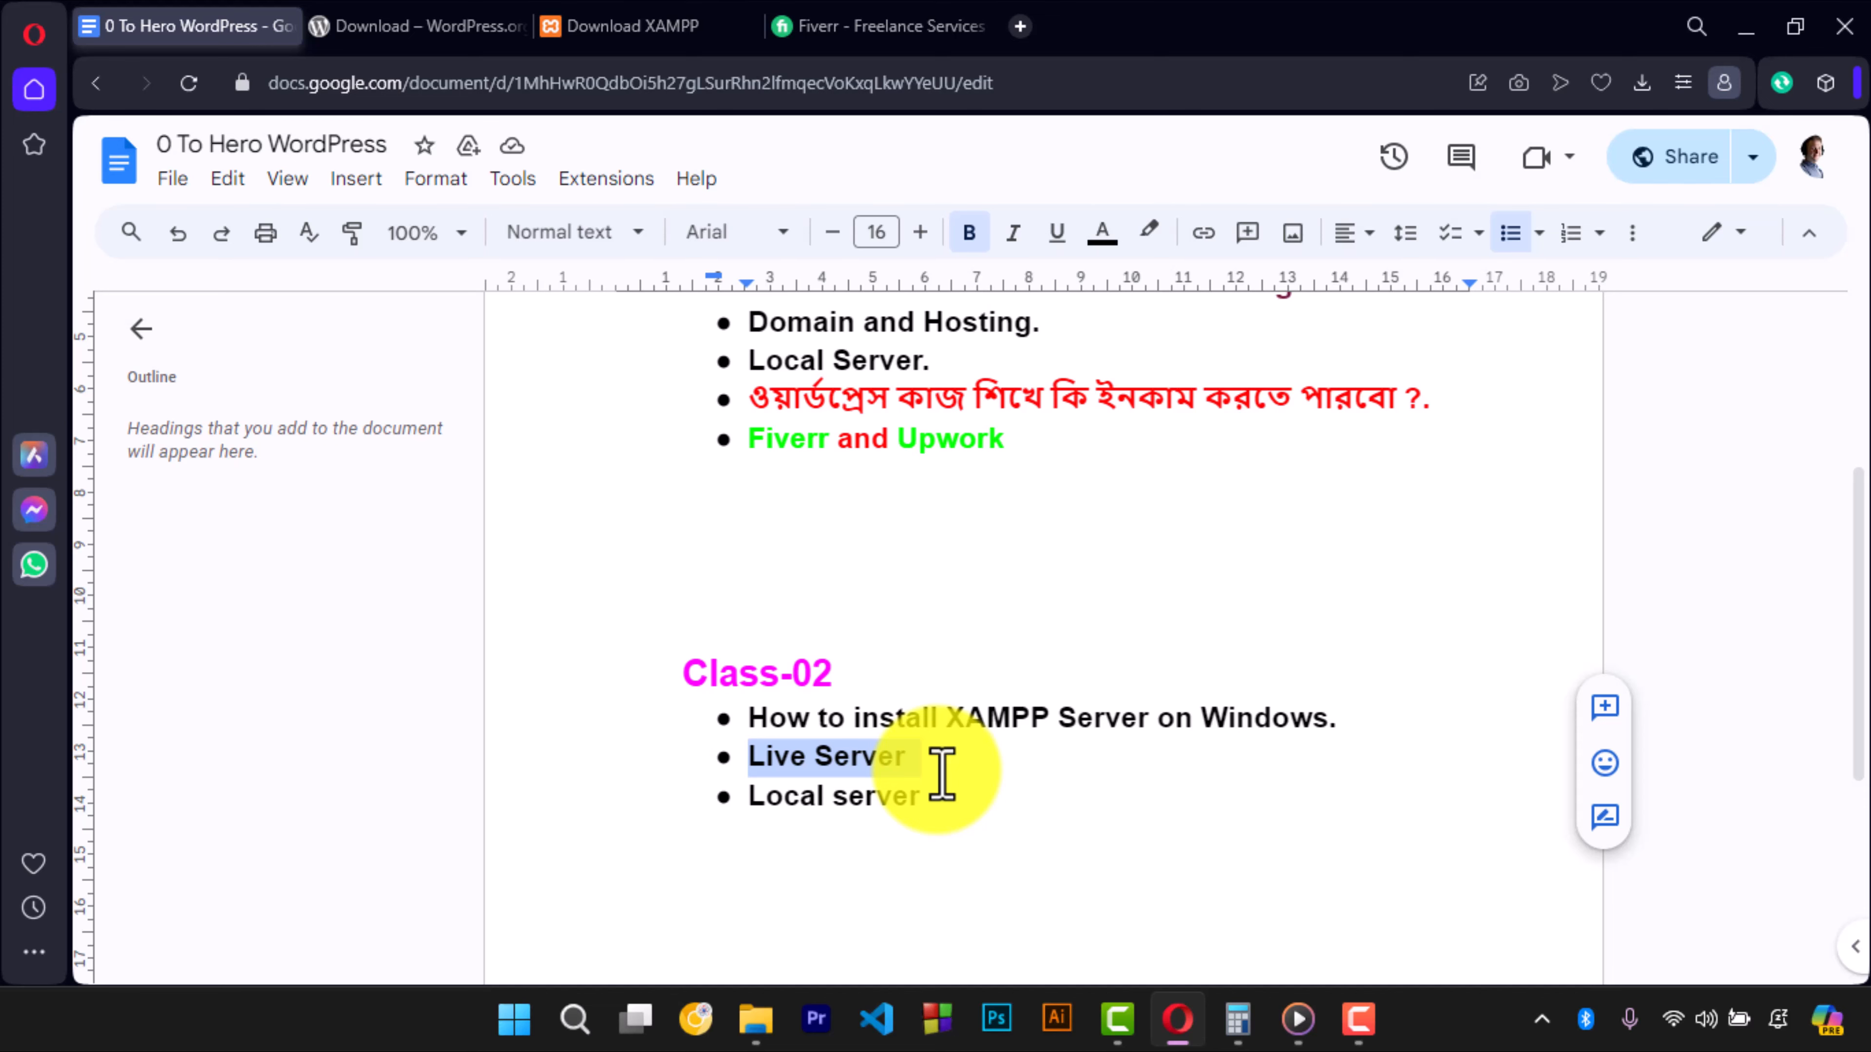
left_click(865, 28)
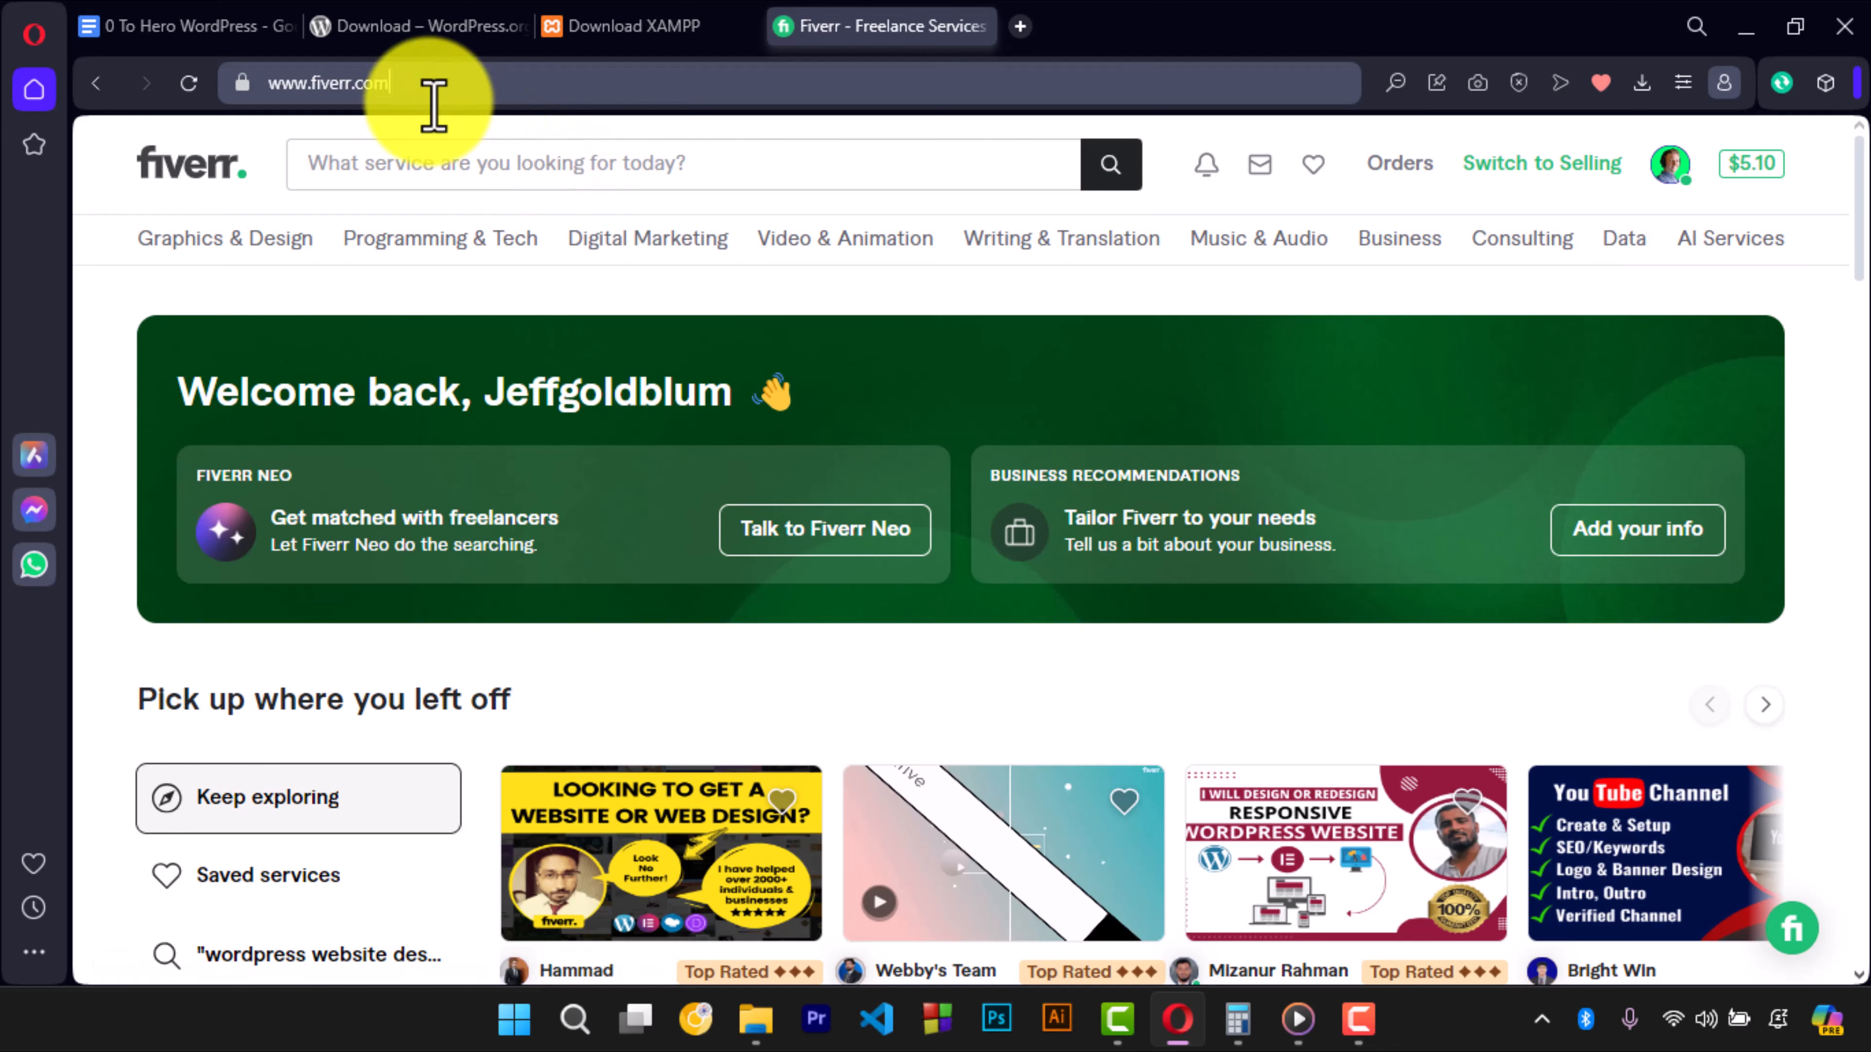
left_click(432, 87)
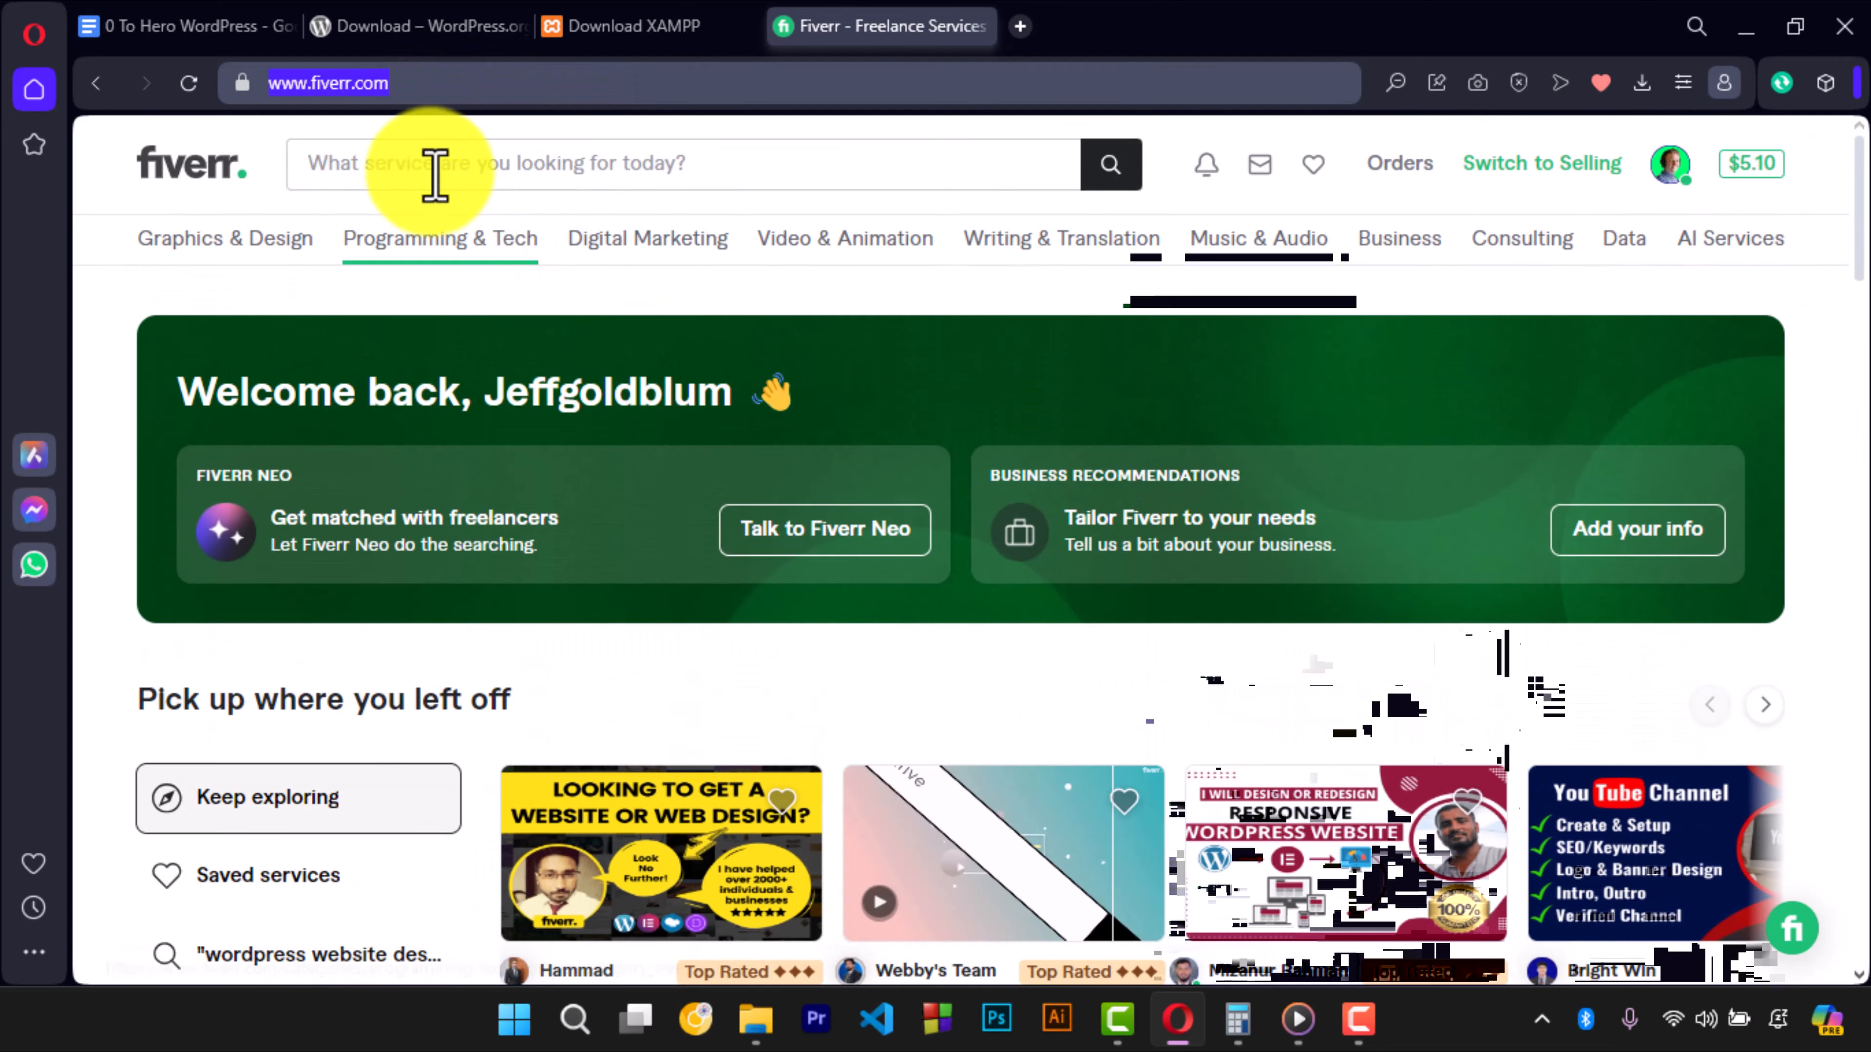
left_click(419, 81)
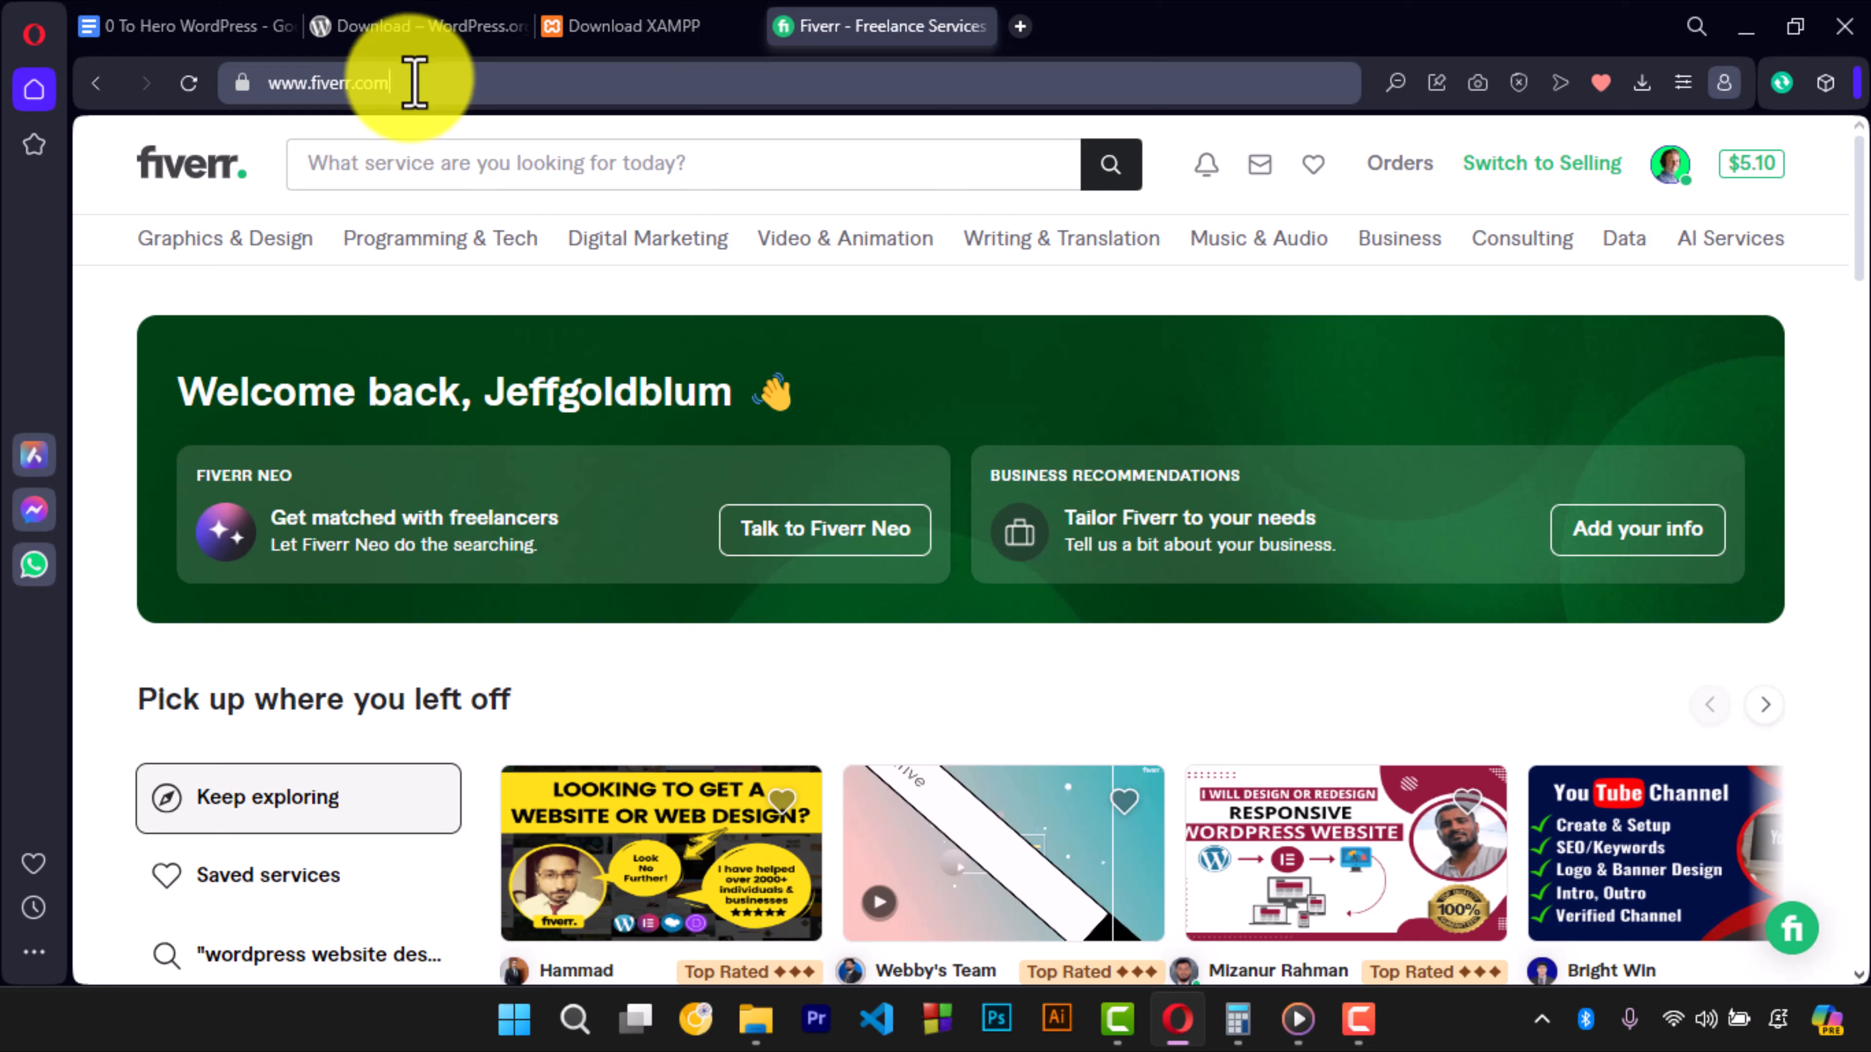
left_click_drag(418, 75, 221, 75)
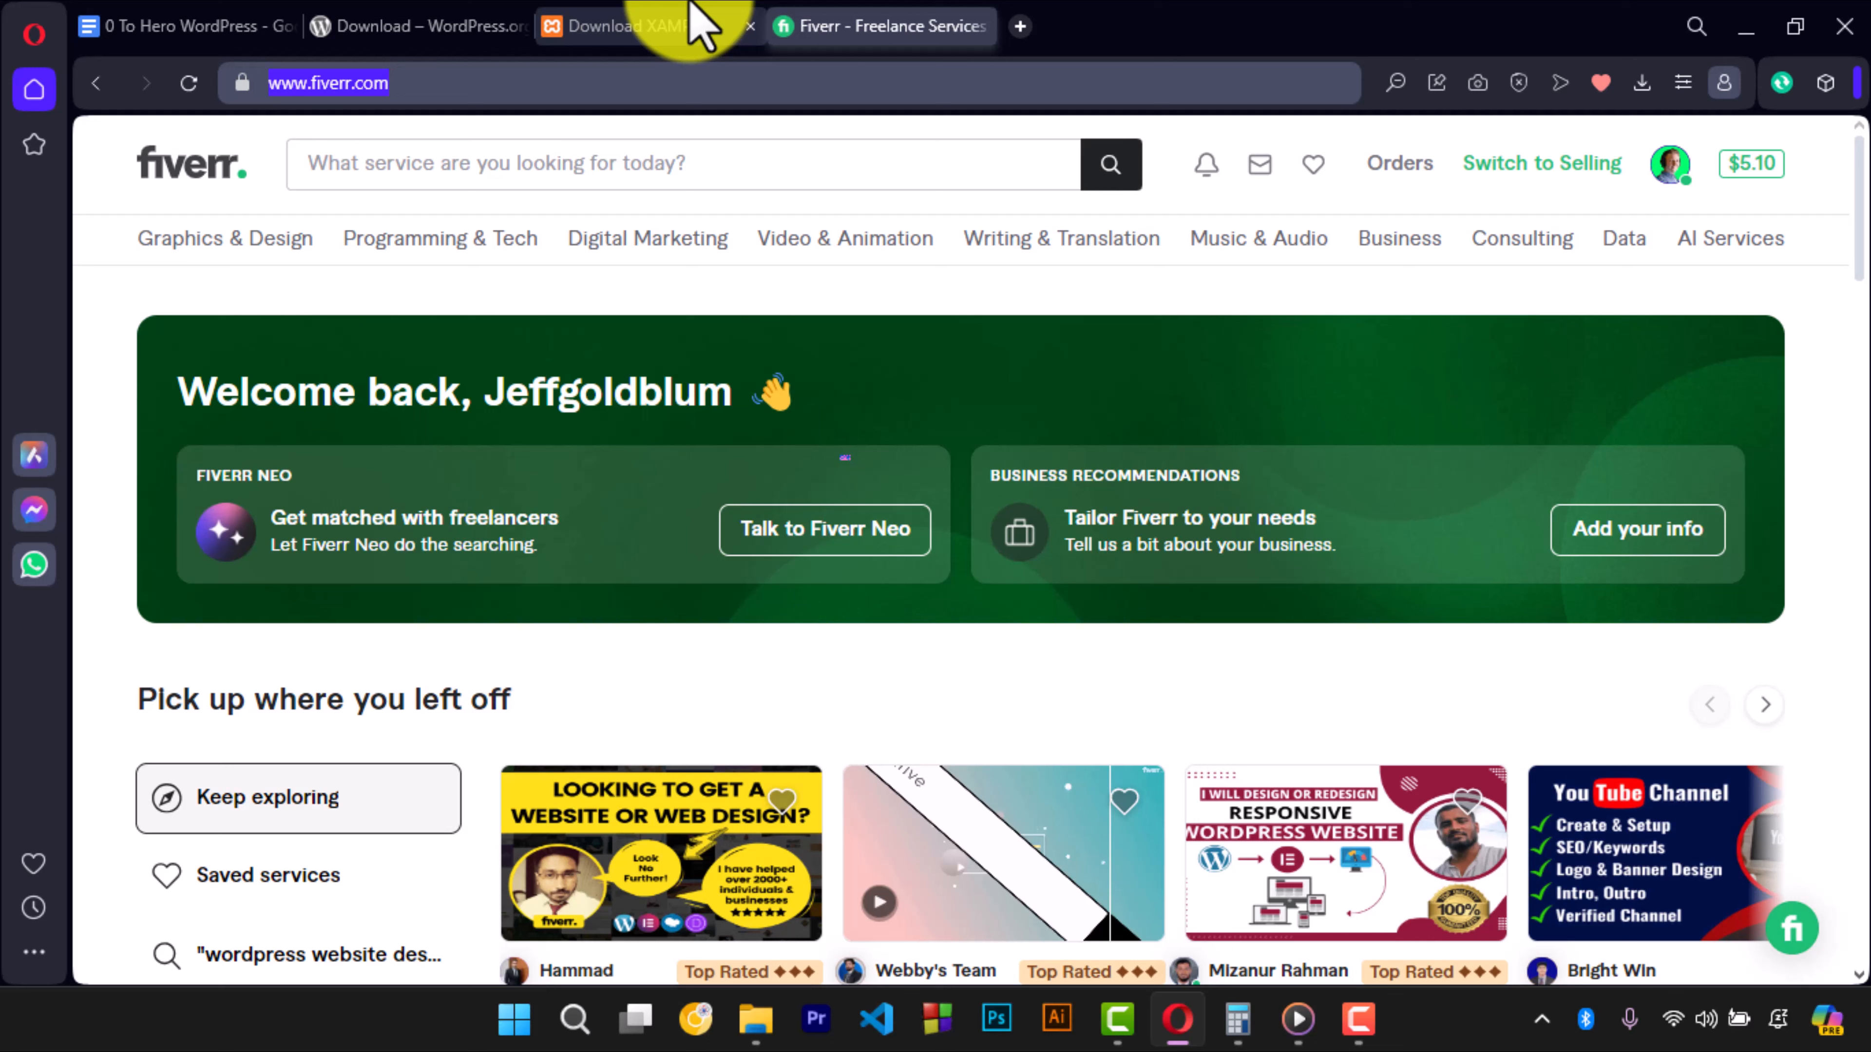
- Return to the 0 To Hero WordPress notes and highlight the Local server bullet under Class-02
left_click(699, 26)
left_click(145, 22)
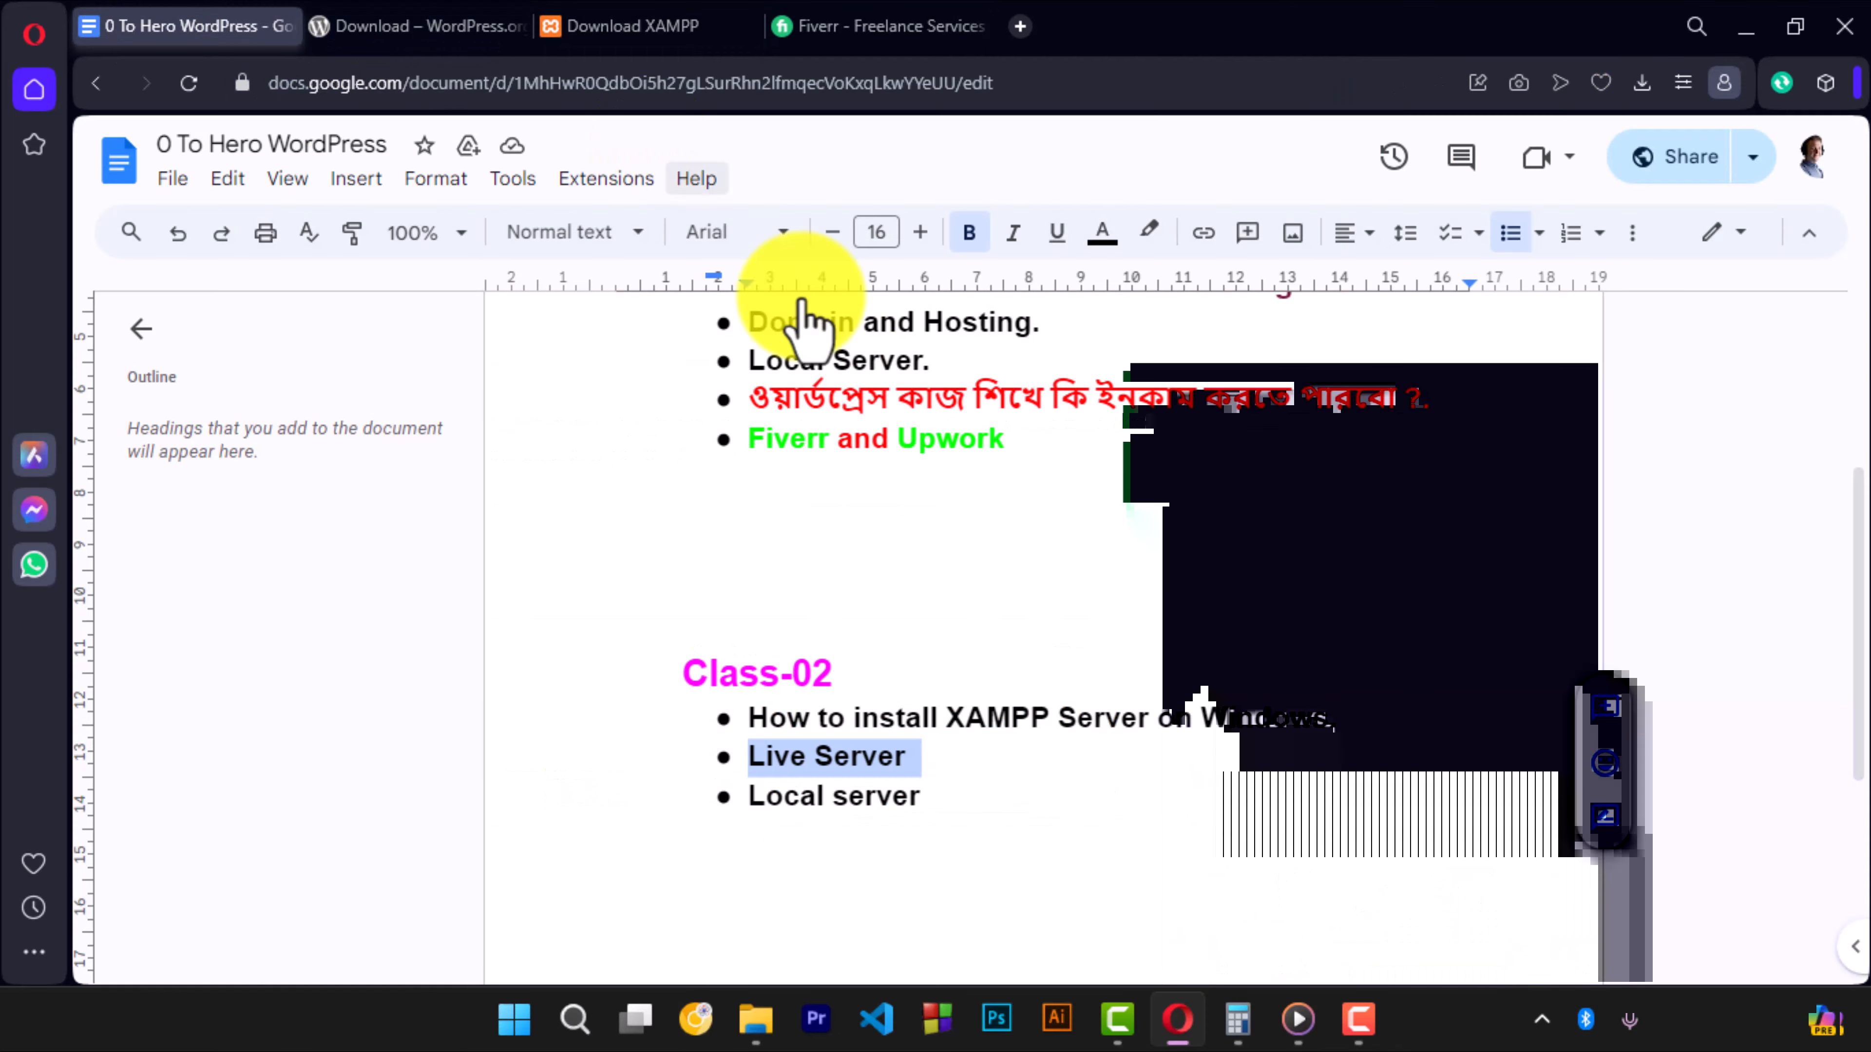
left_click(757, 796)
left_click_drag(757, 796, 968, 798)
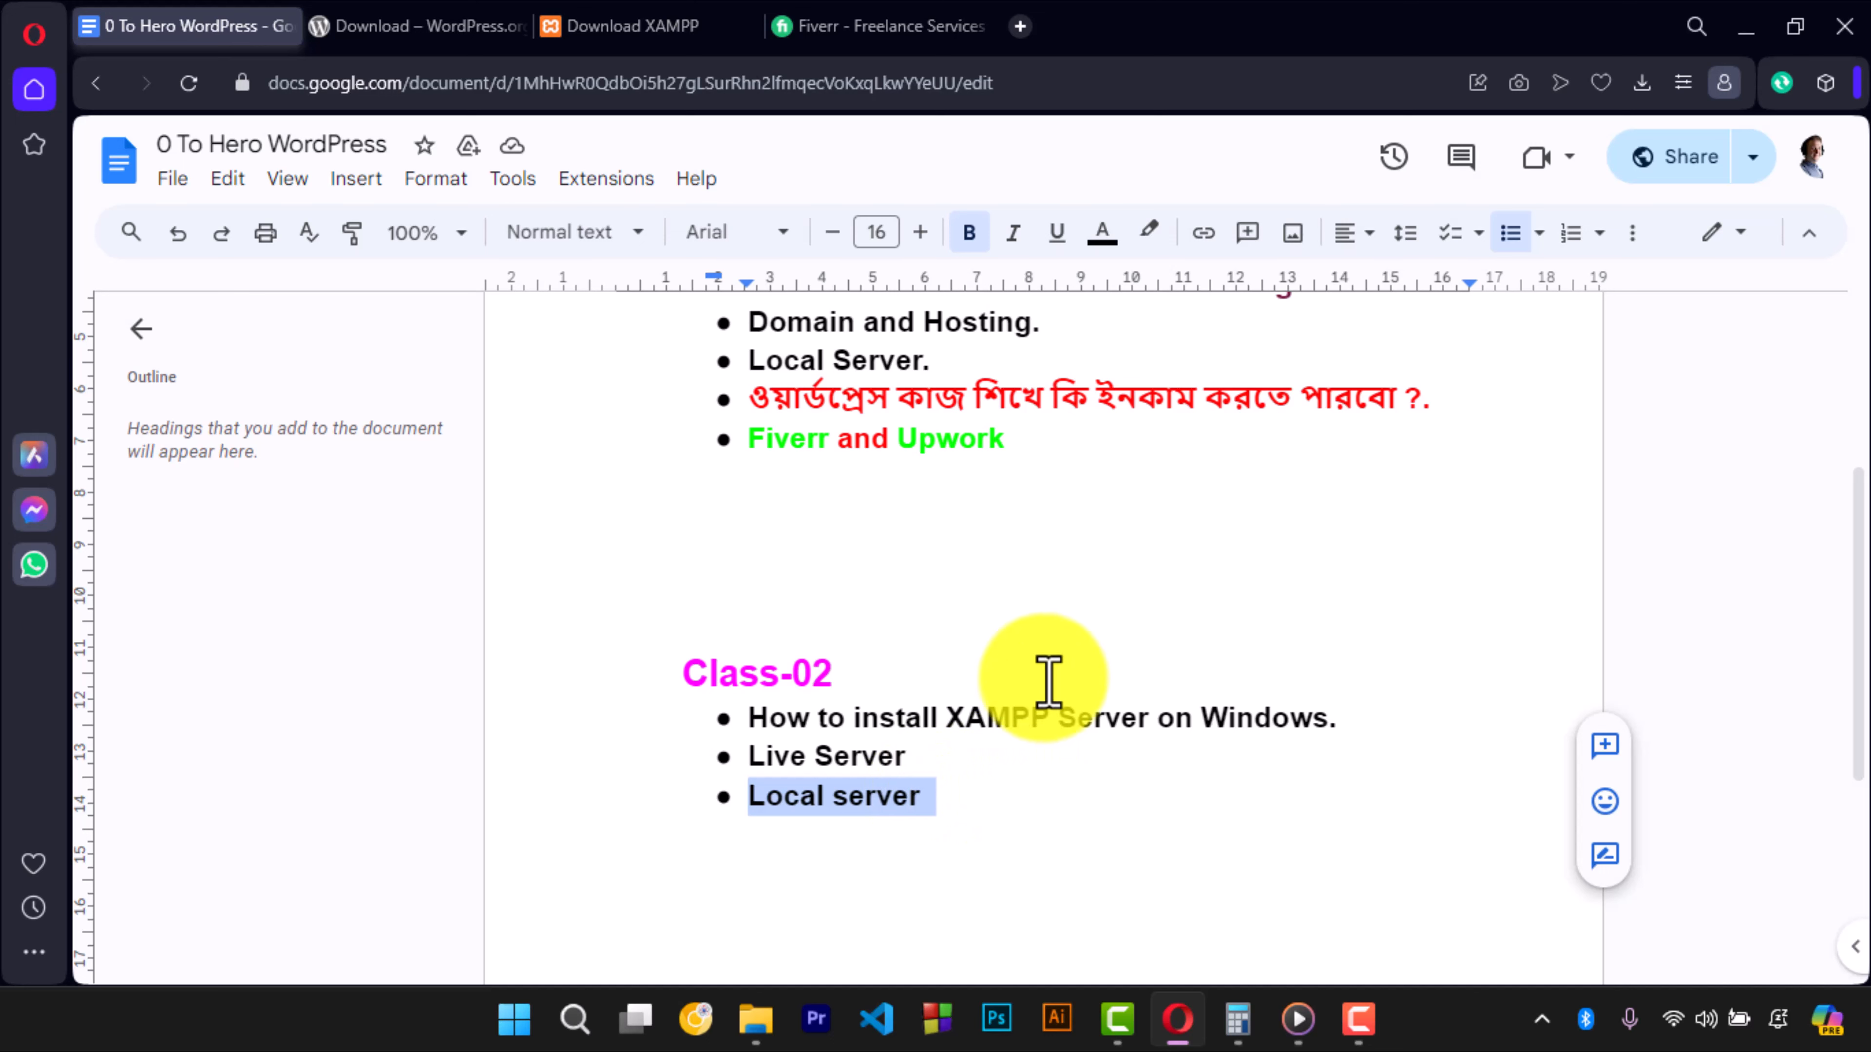
- Examine the XAMPP versions offered for Windows, Linux and OS X on the Apache Friends download page
left_click(652, 26)
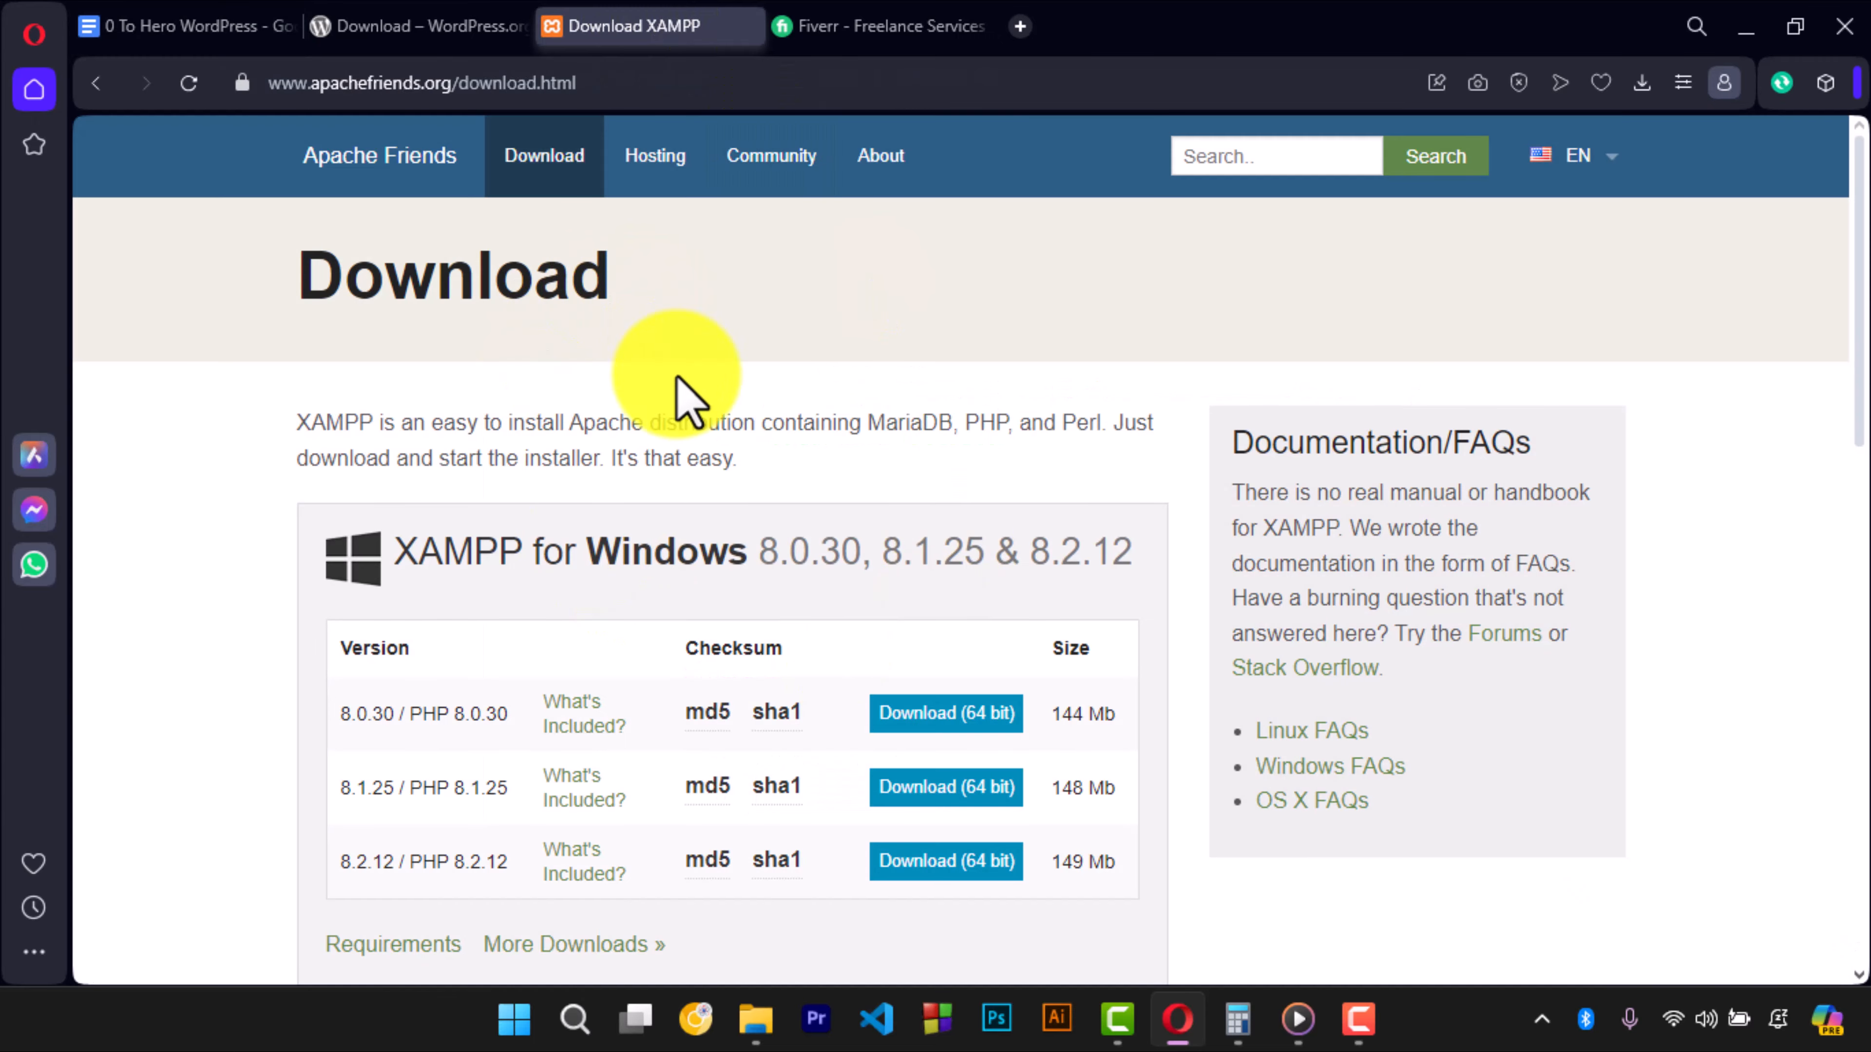
scroll(785, 481, "down", 5)
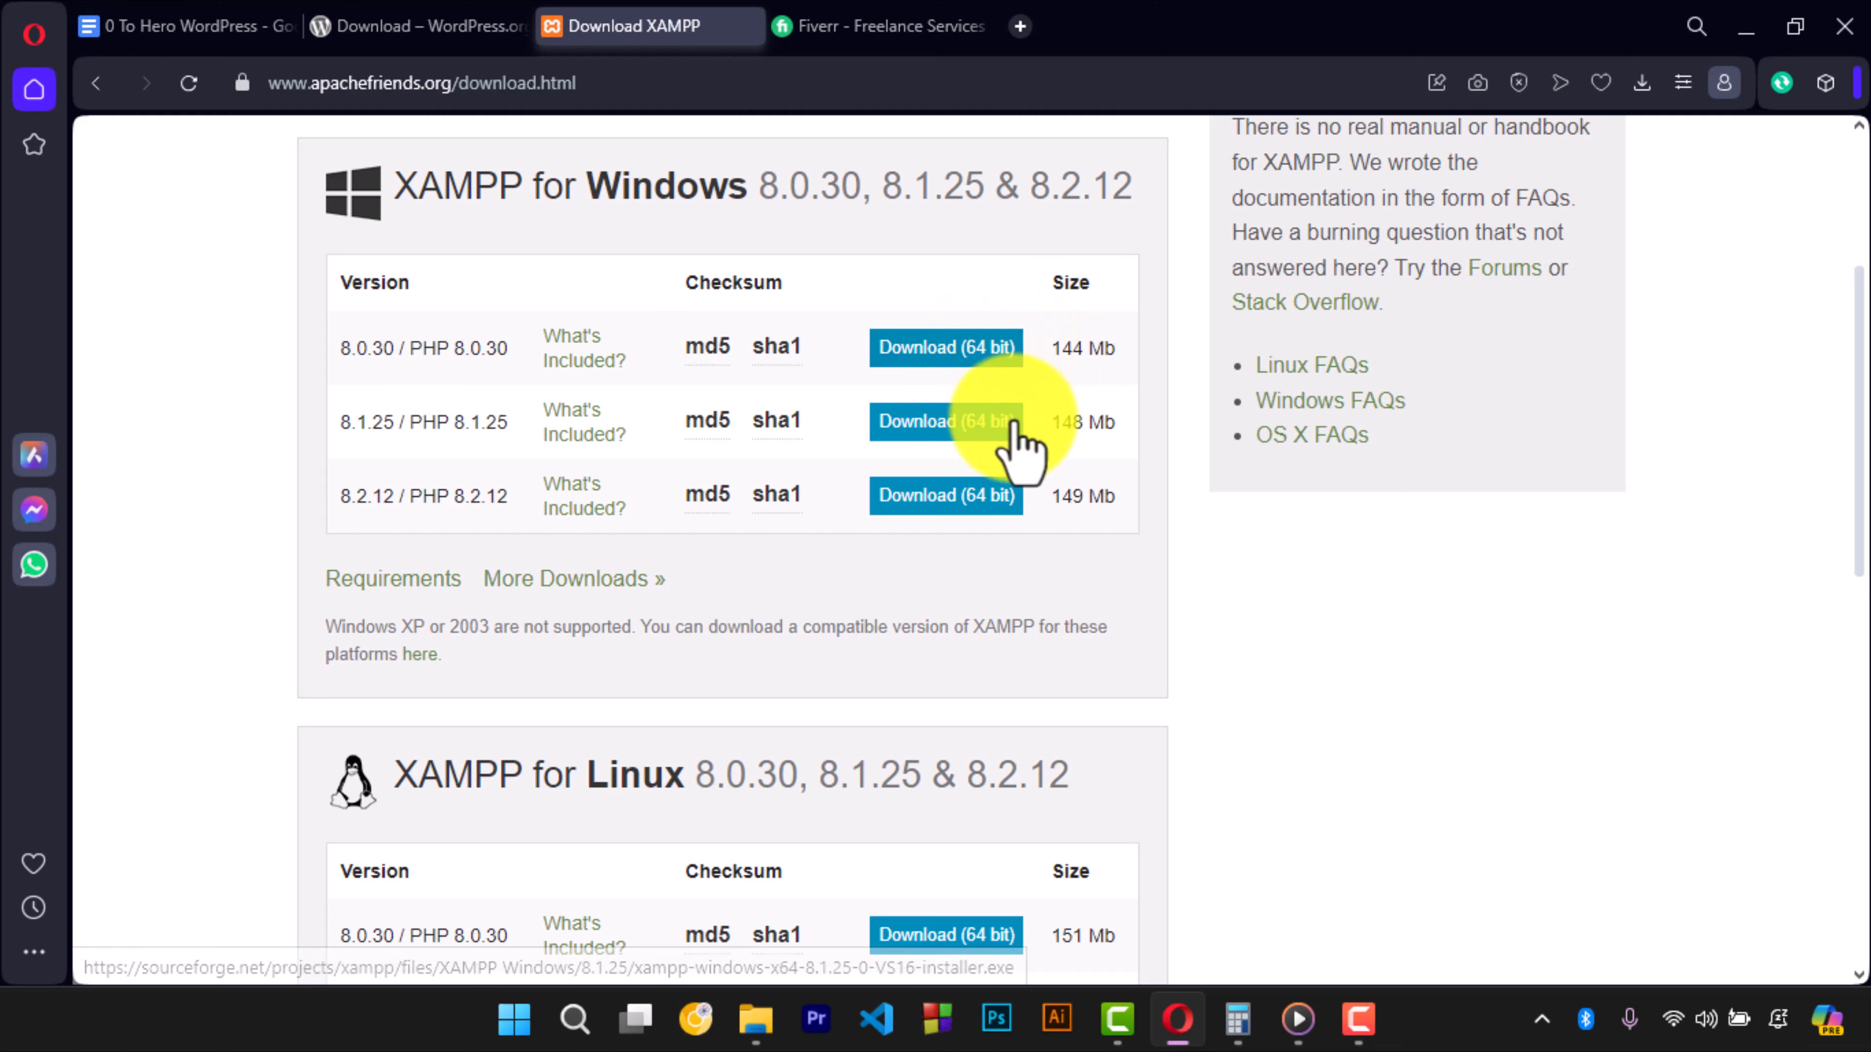
scroll(1015, 426, "down", 5)
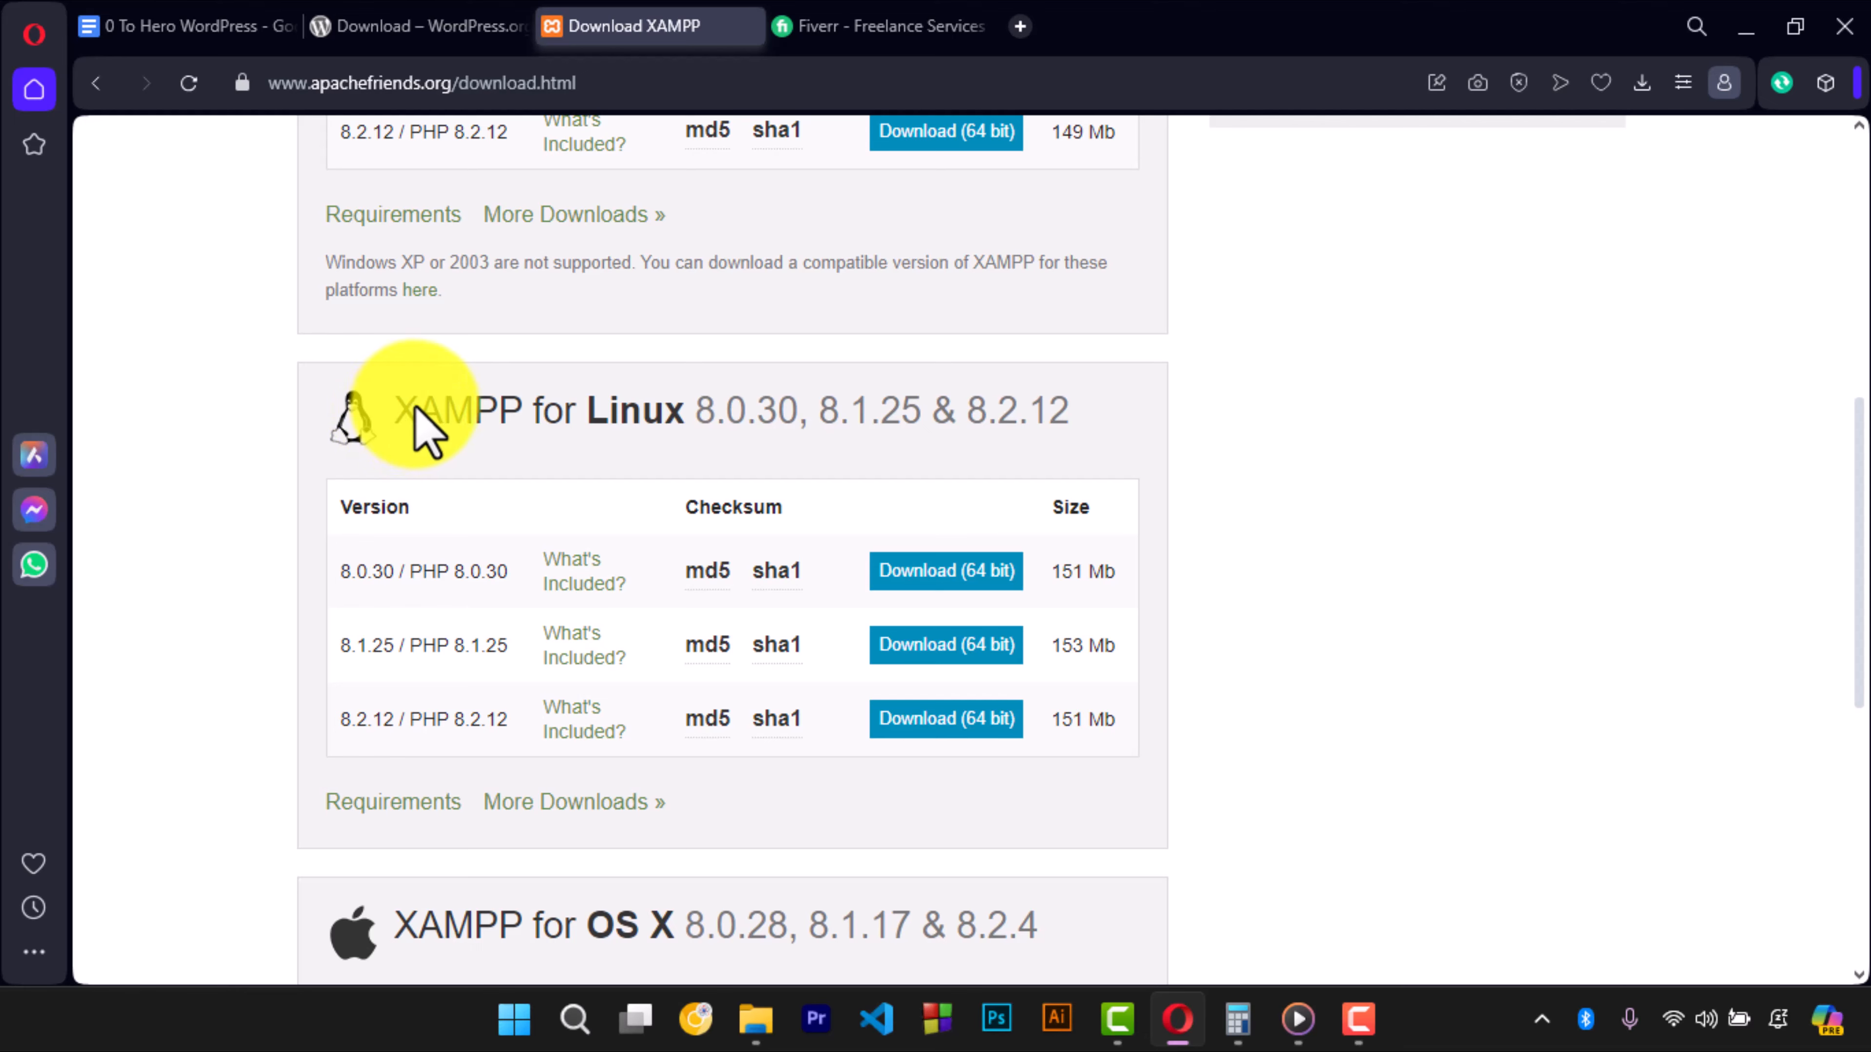
scroll(856, 406, "down", 10)
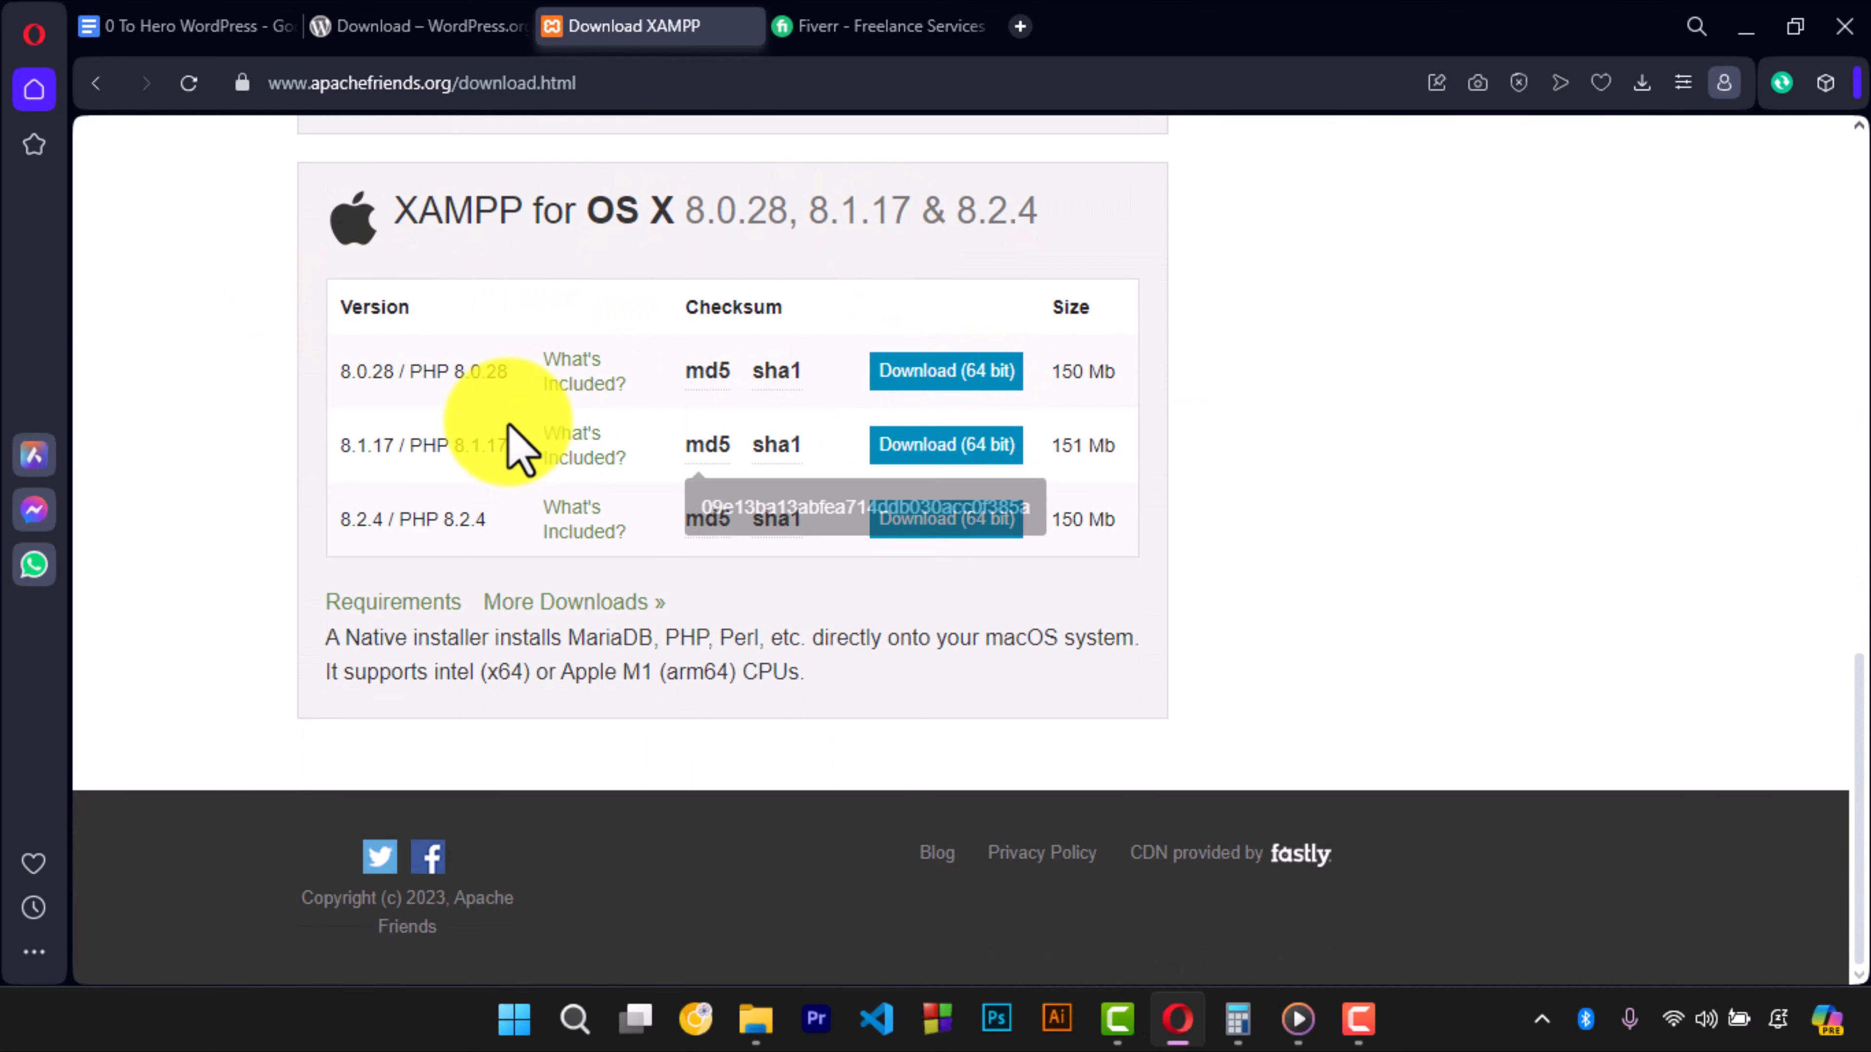
scroll(501, 418, "up", 20)
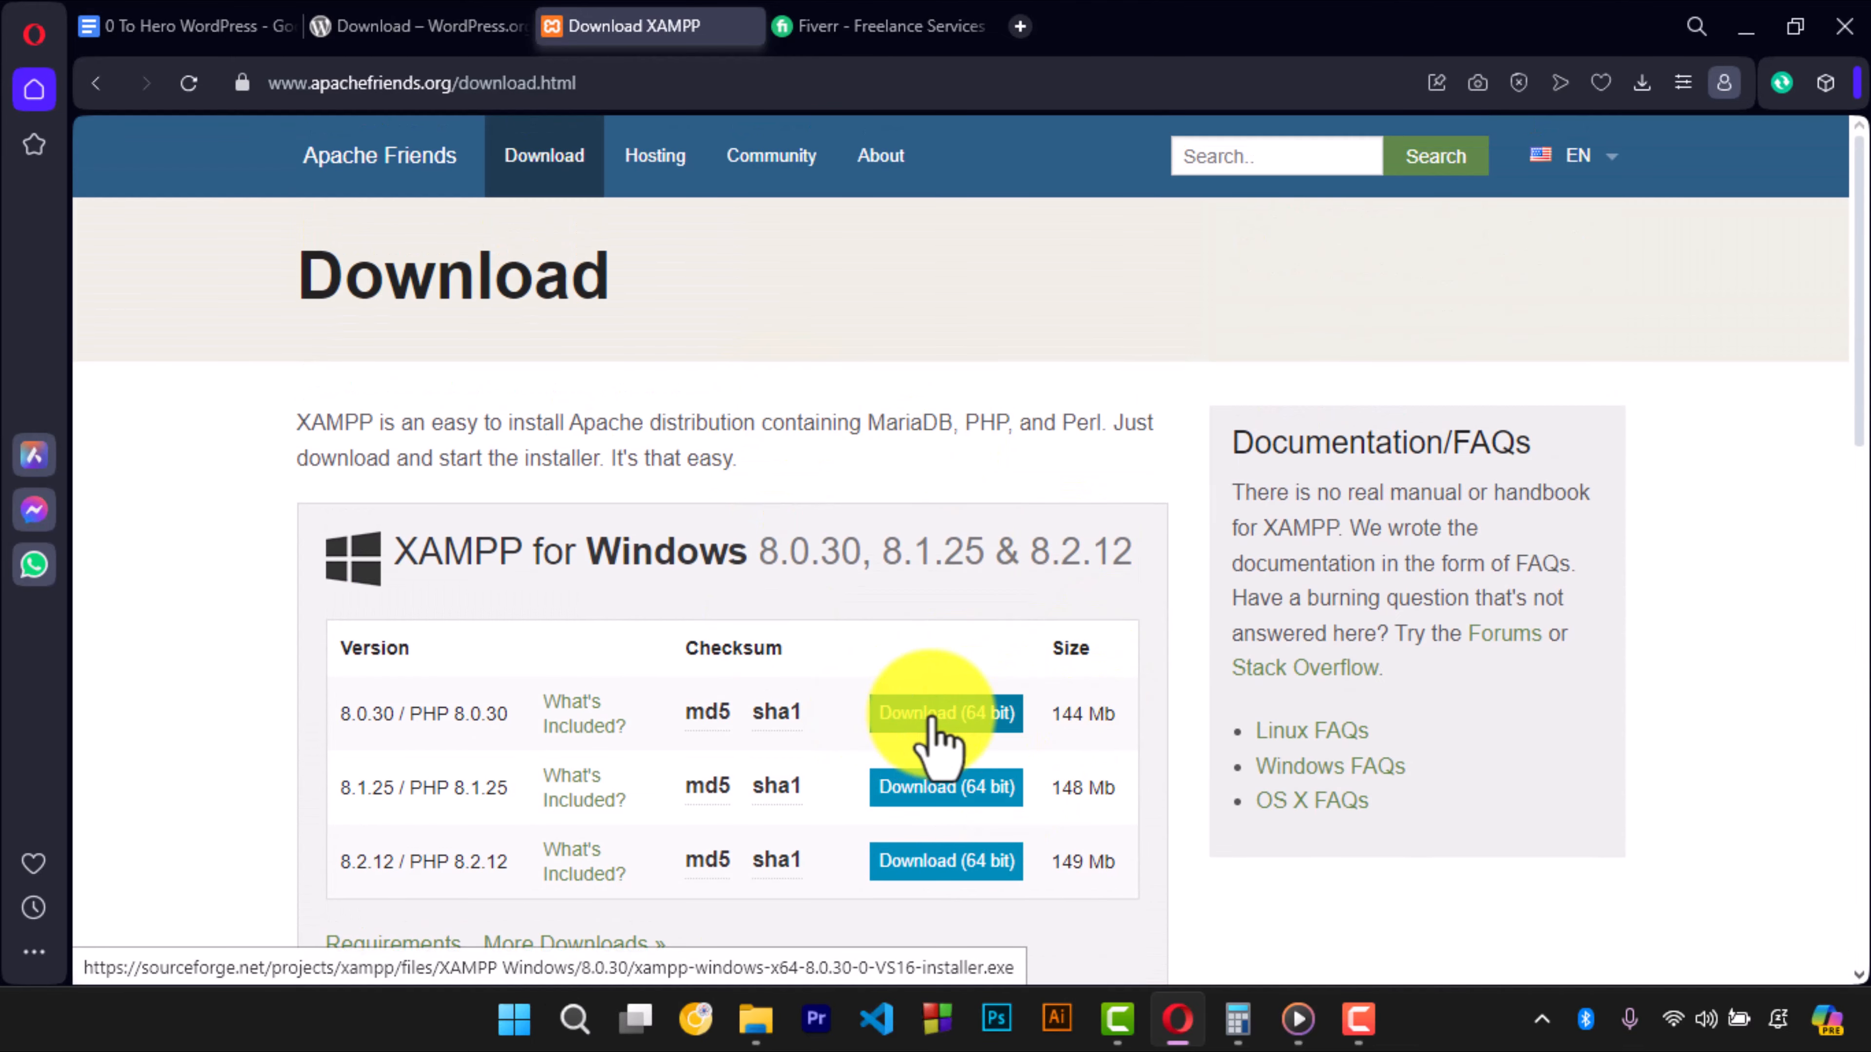
- Request the 64-bit XAMPP 8.0.30 installer for Windows and close the extra download success page
left_click(931, 720)
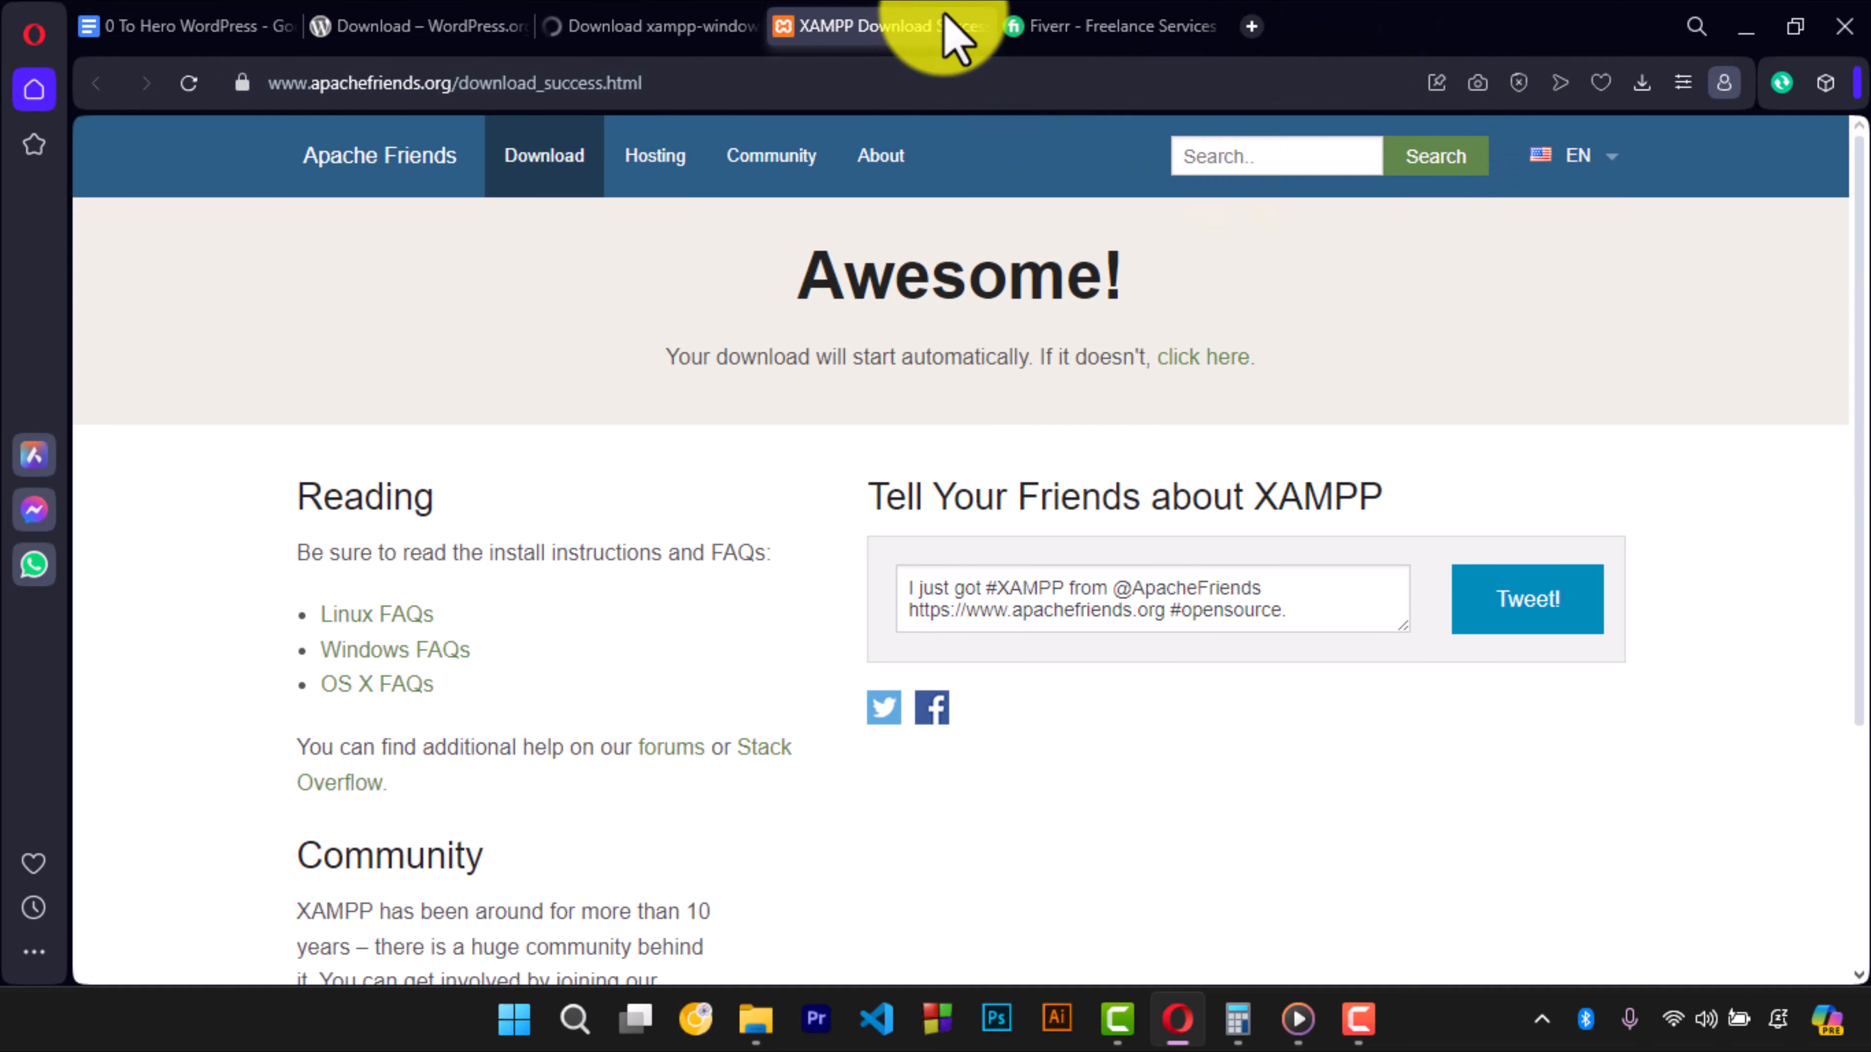
left_click(699, 28)
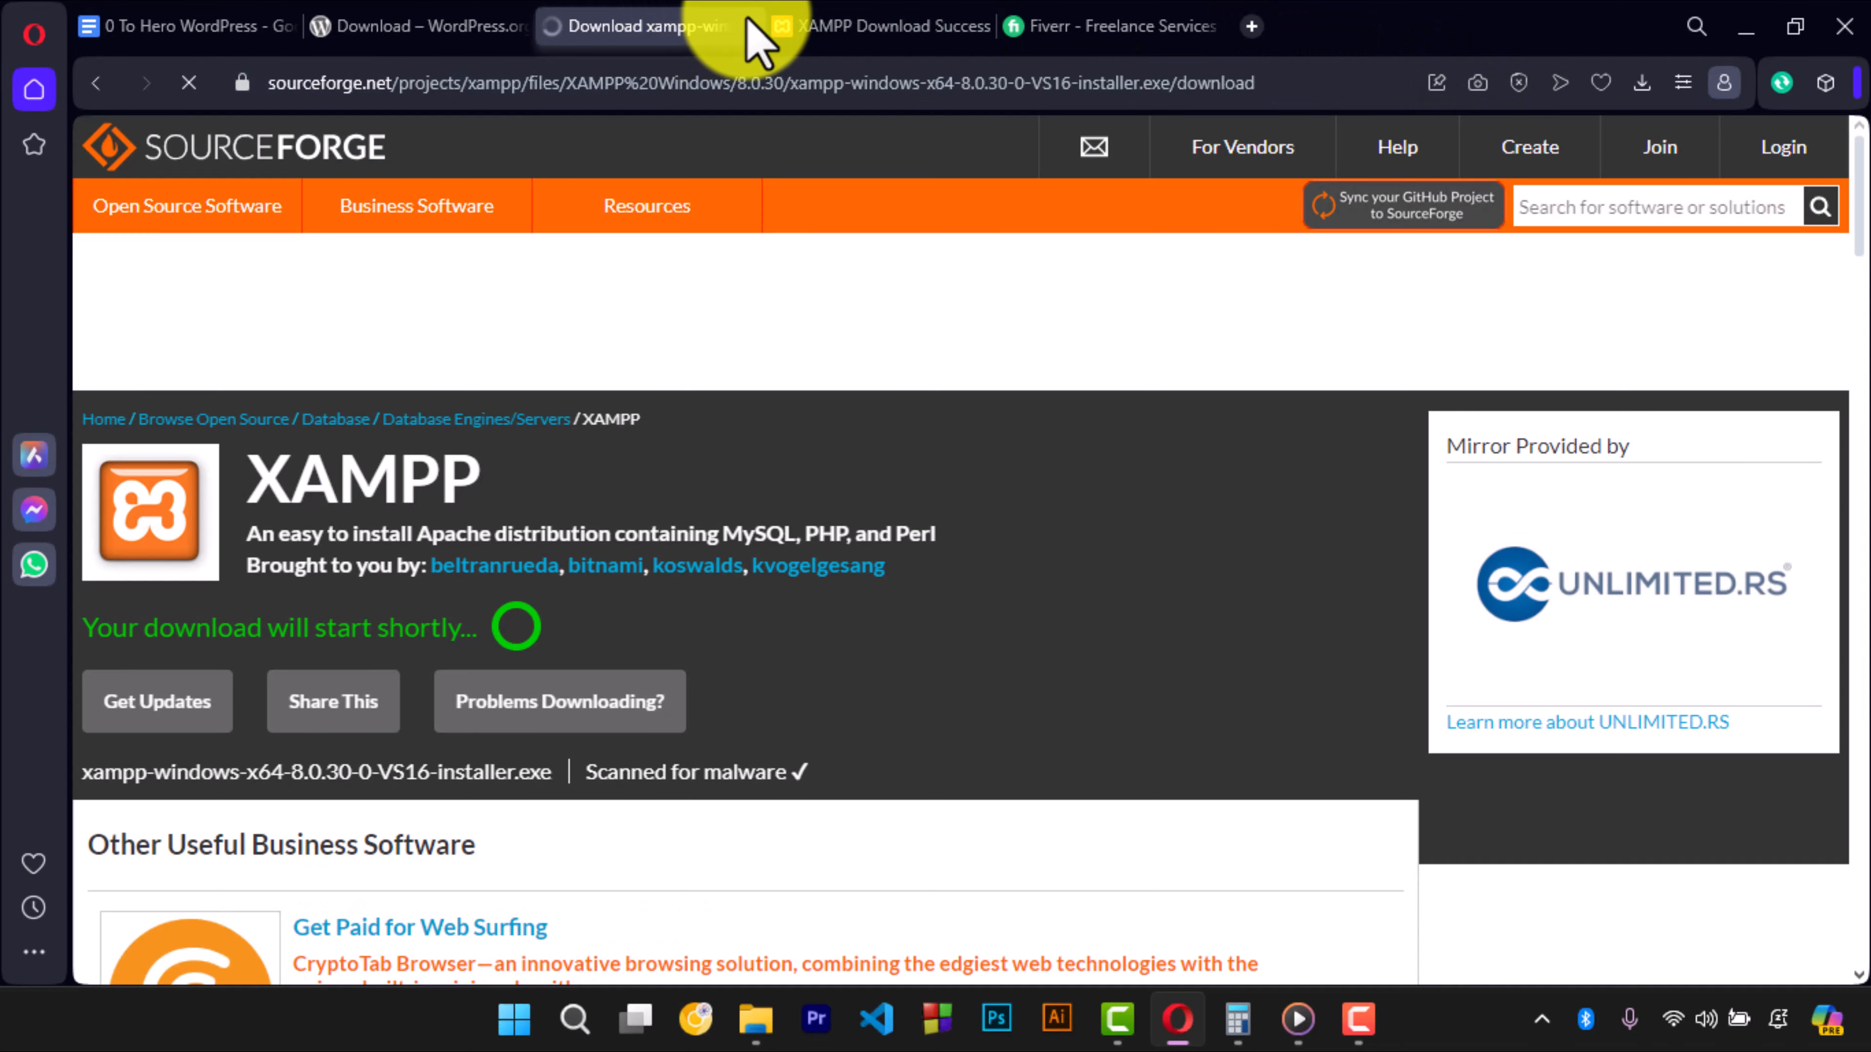
left_click(847, 28)
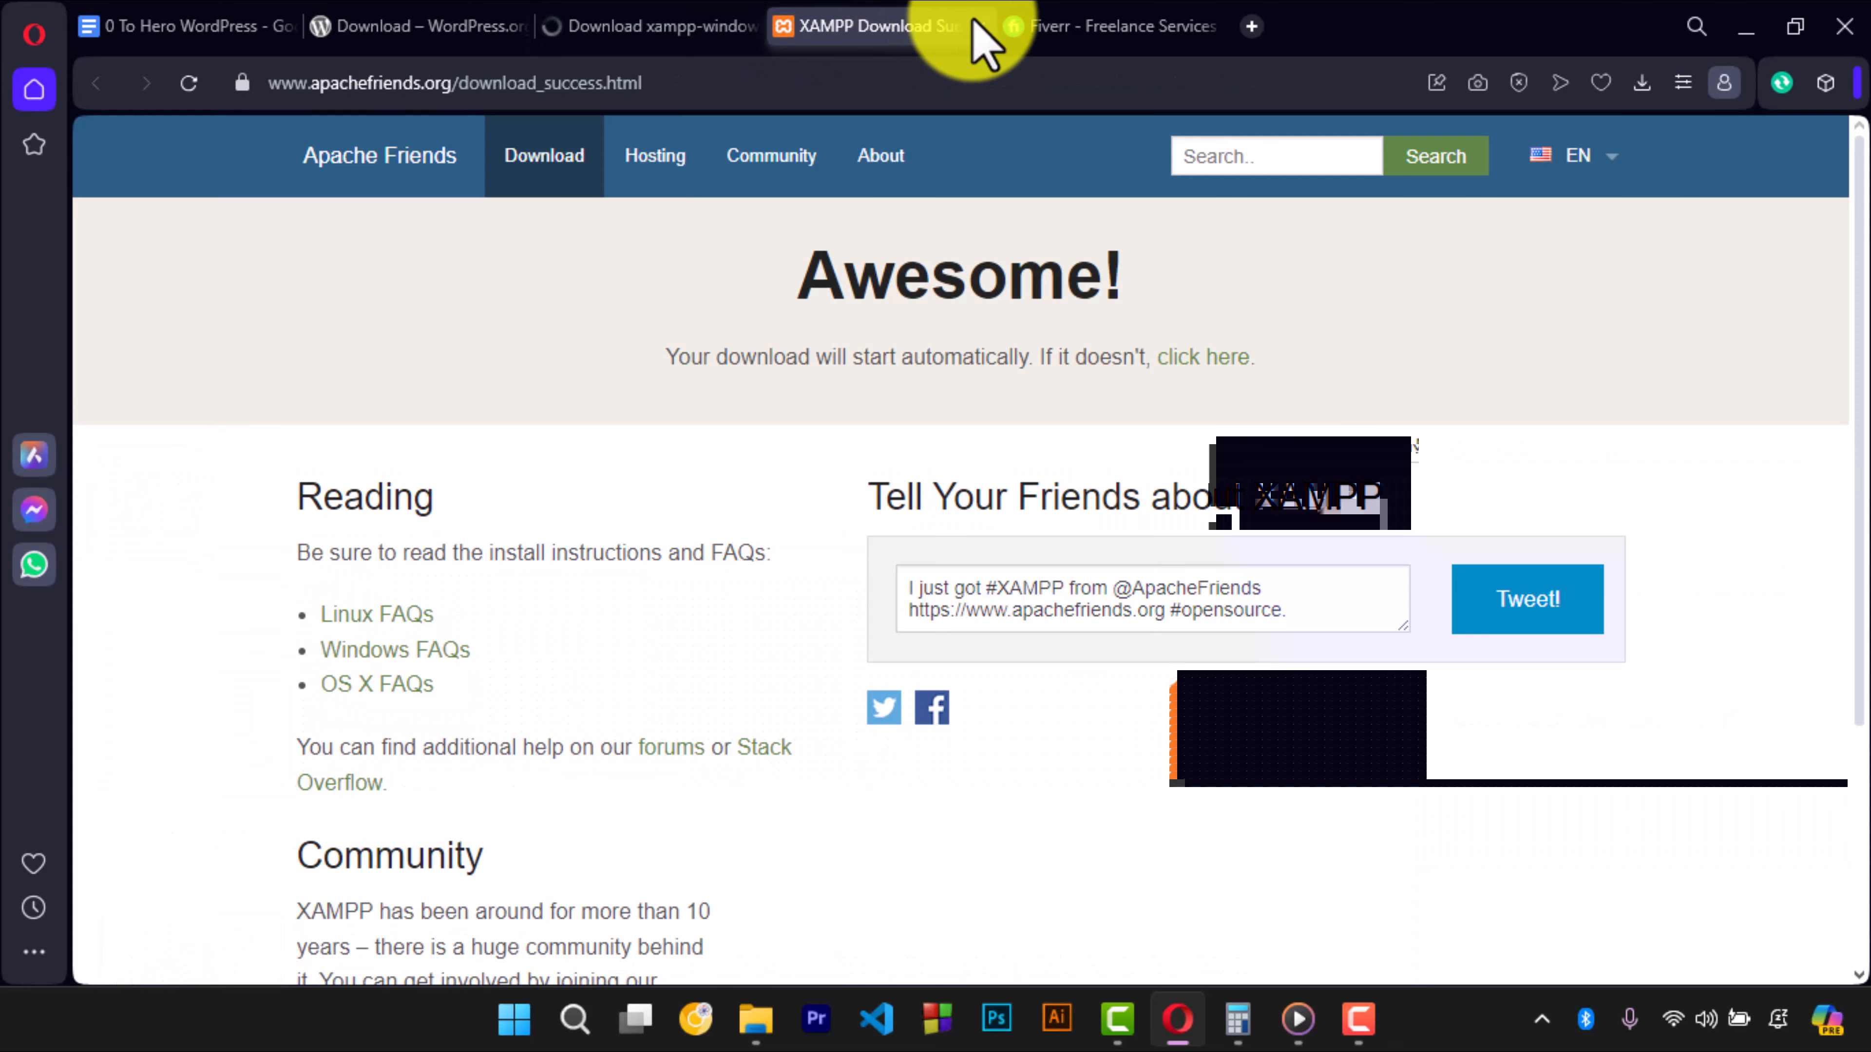
left_click(991, 28)
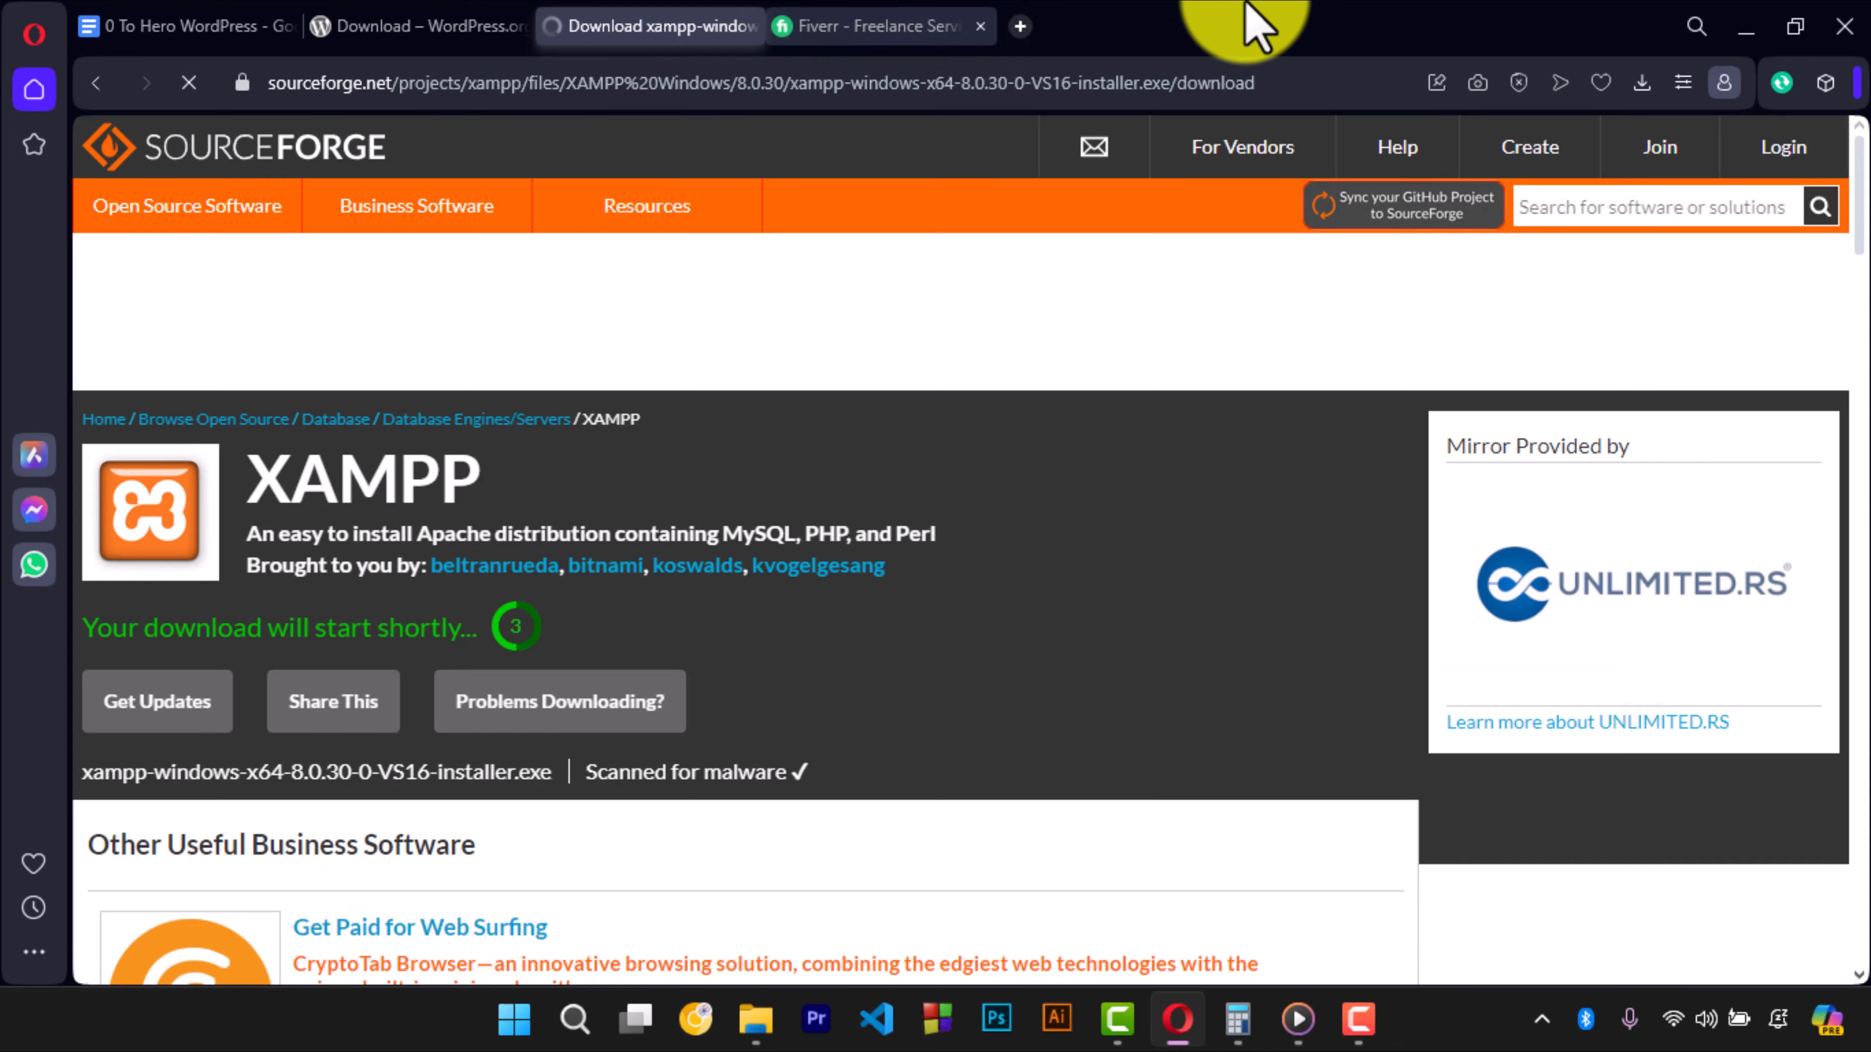
- Check the browser's download list, choose the Downloads folder for the XAMPP installer, and cancel the save
left_click(1642, 83)
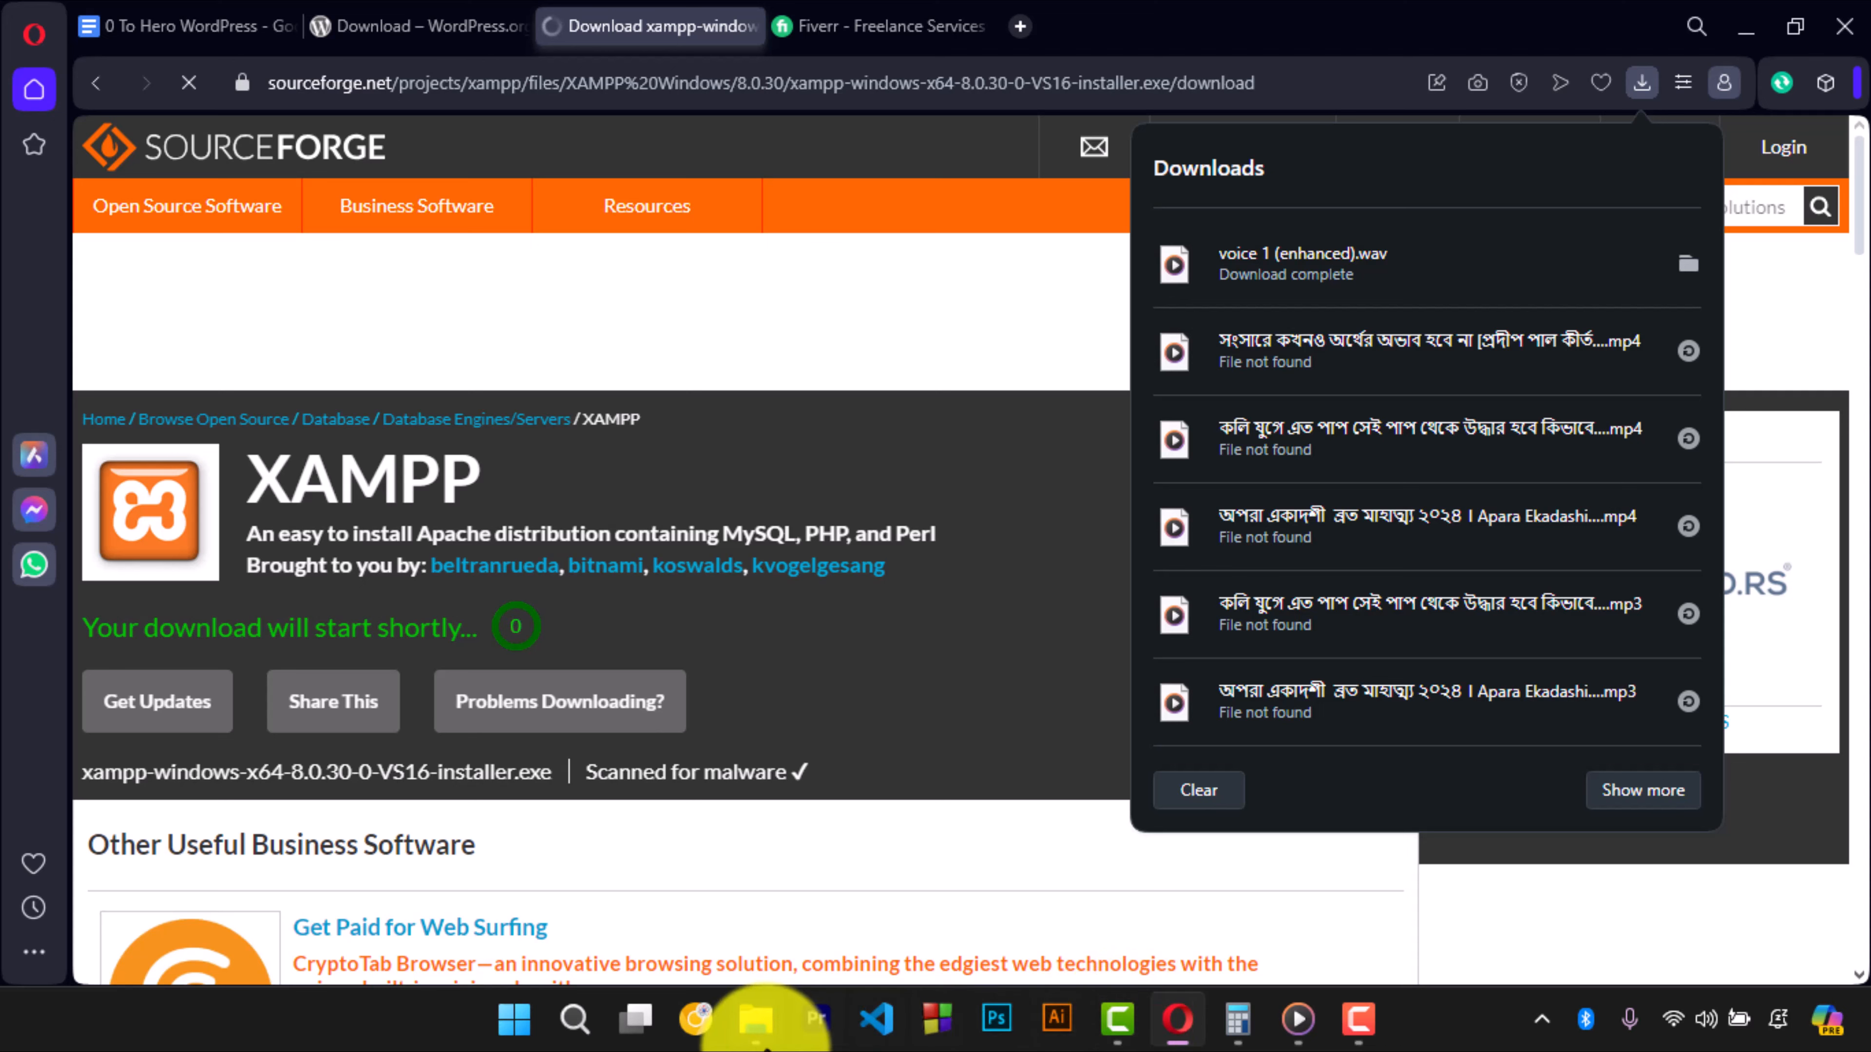
mouse_move(751, 1017)
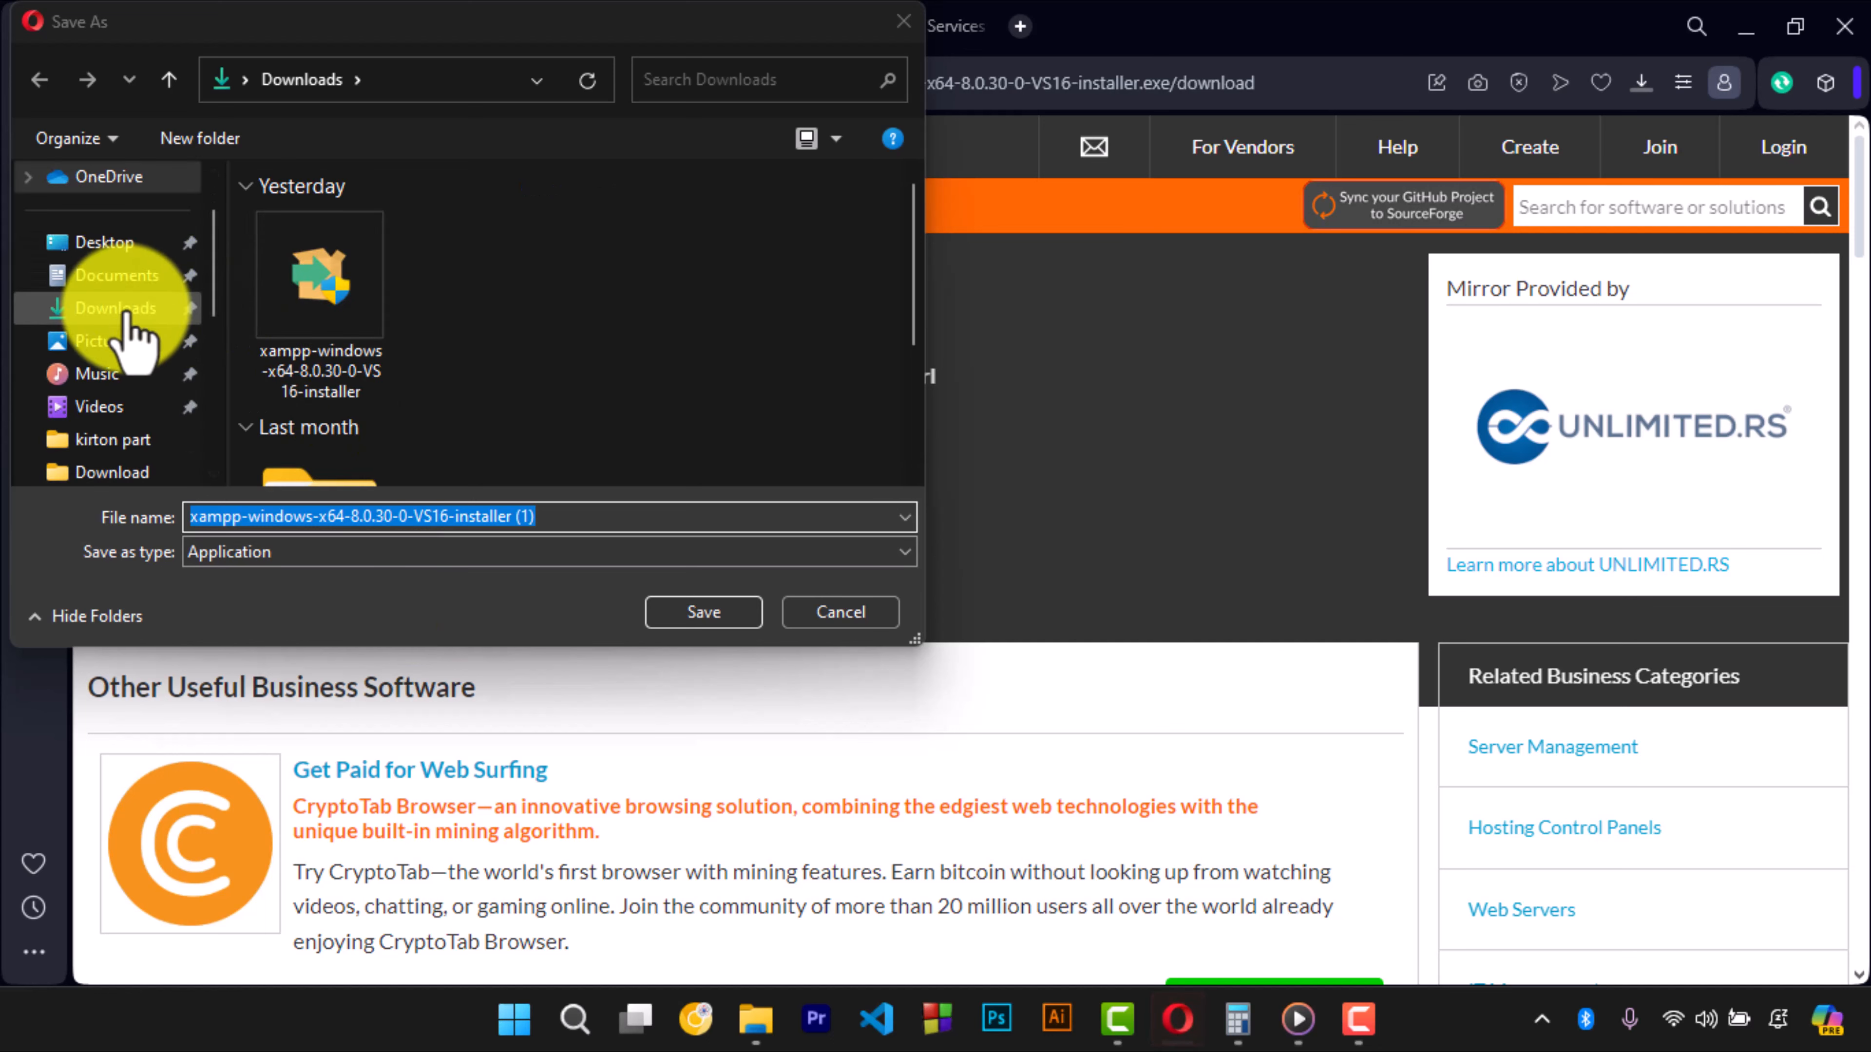
left_click(118, 308)
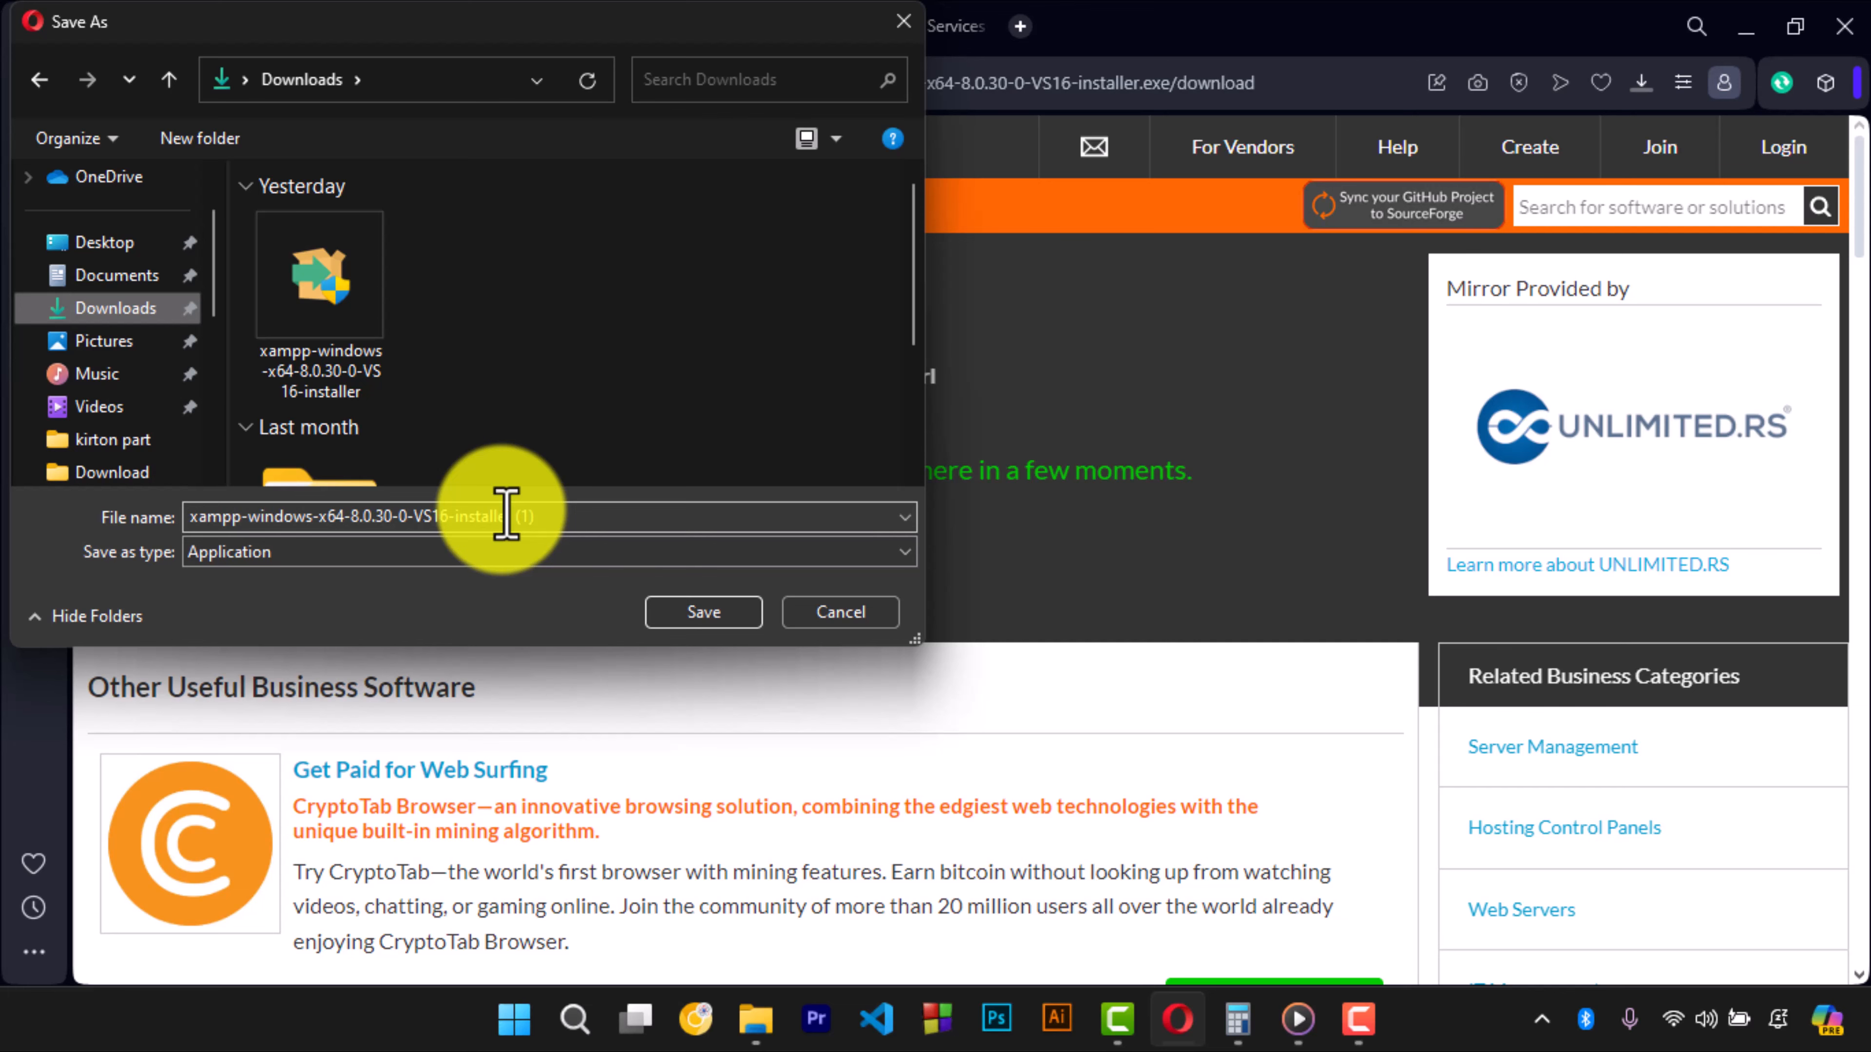
left_click(832, 608)
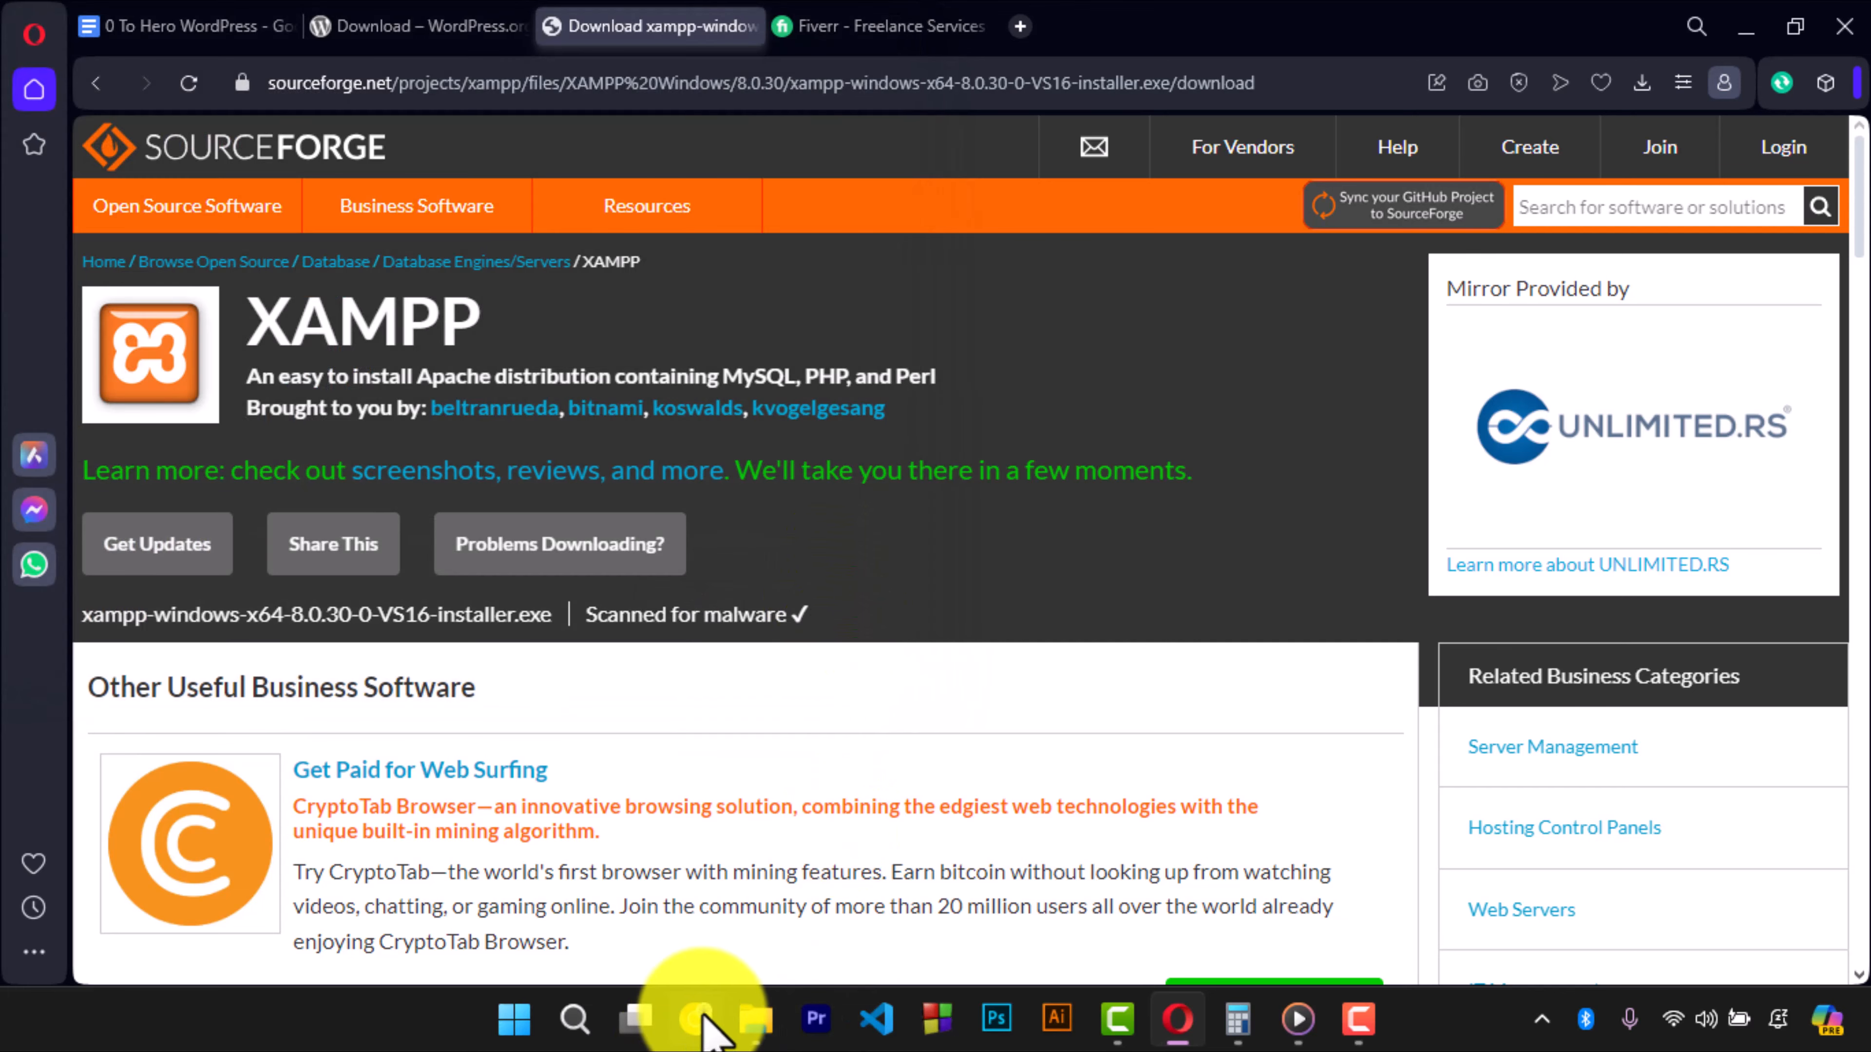
- Run the xampp-windows-x64-8.0.30-0-VS16-installer from the Downloads folder as administrator and acknowledge the User Account Control warning
left_click(835, 898)
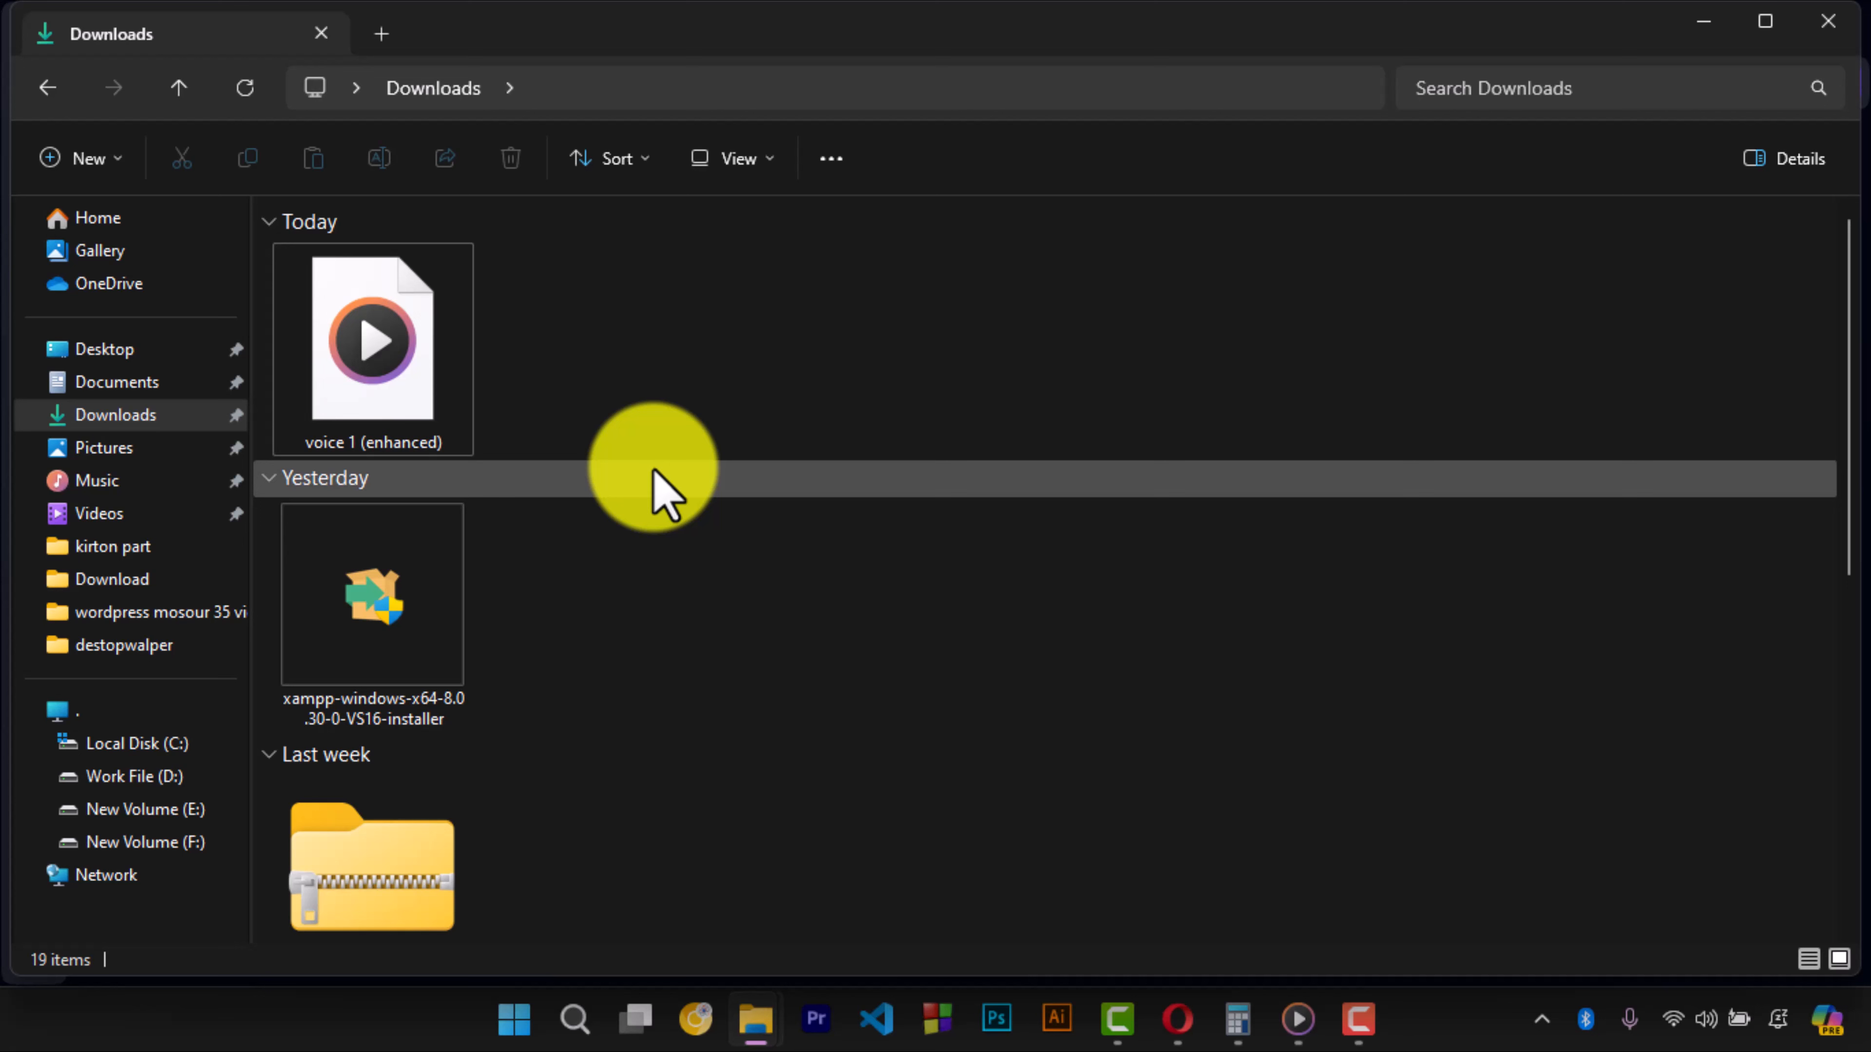
right_click(351, 587)
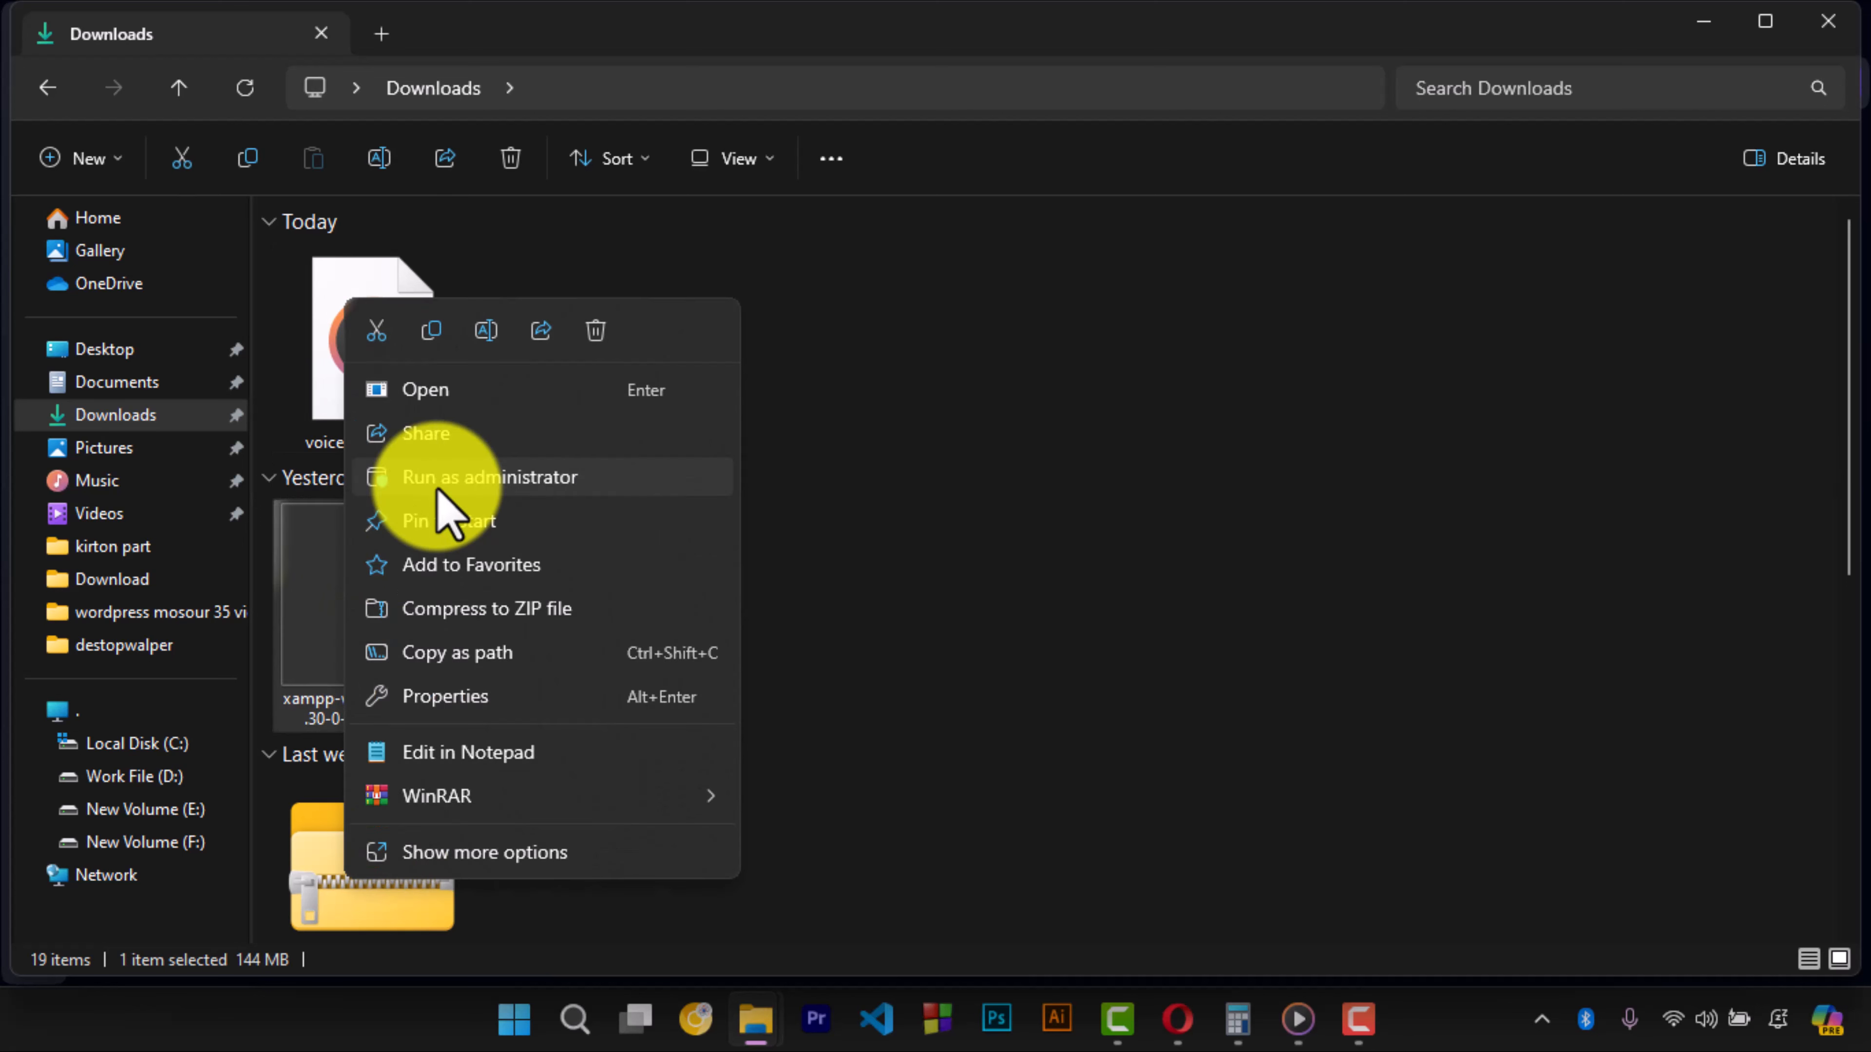
left_click(484, 479)
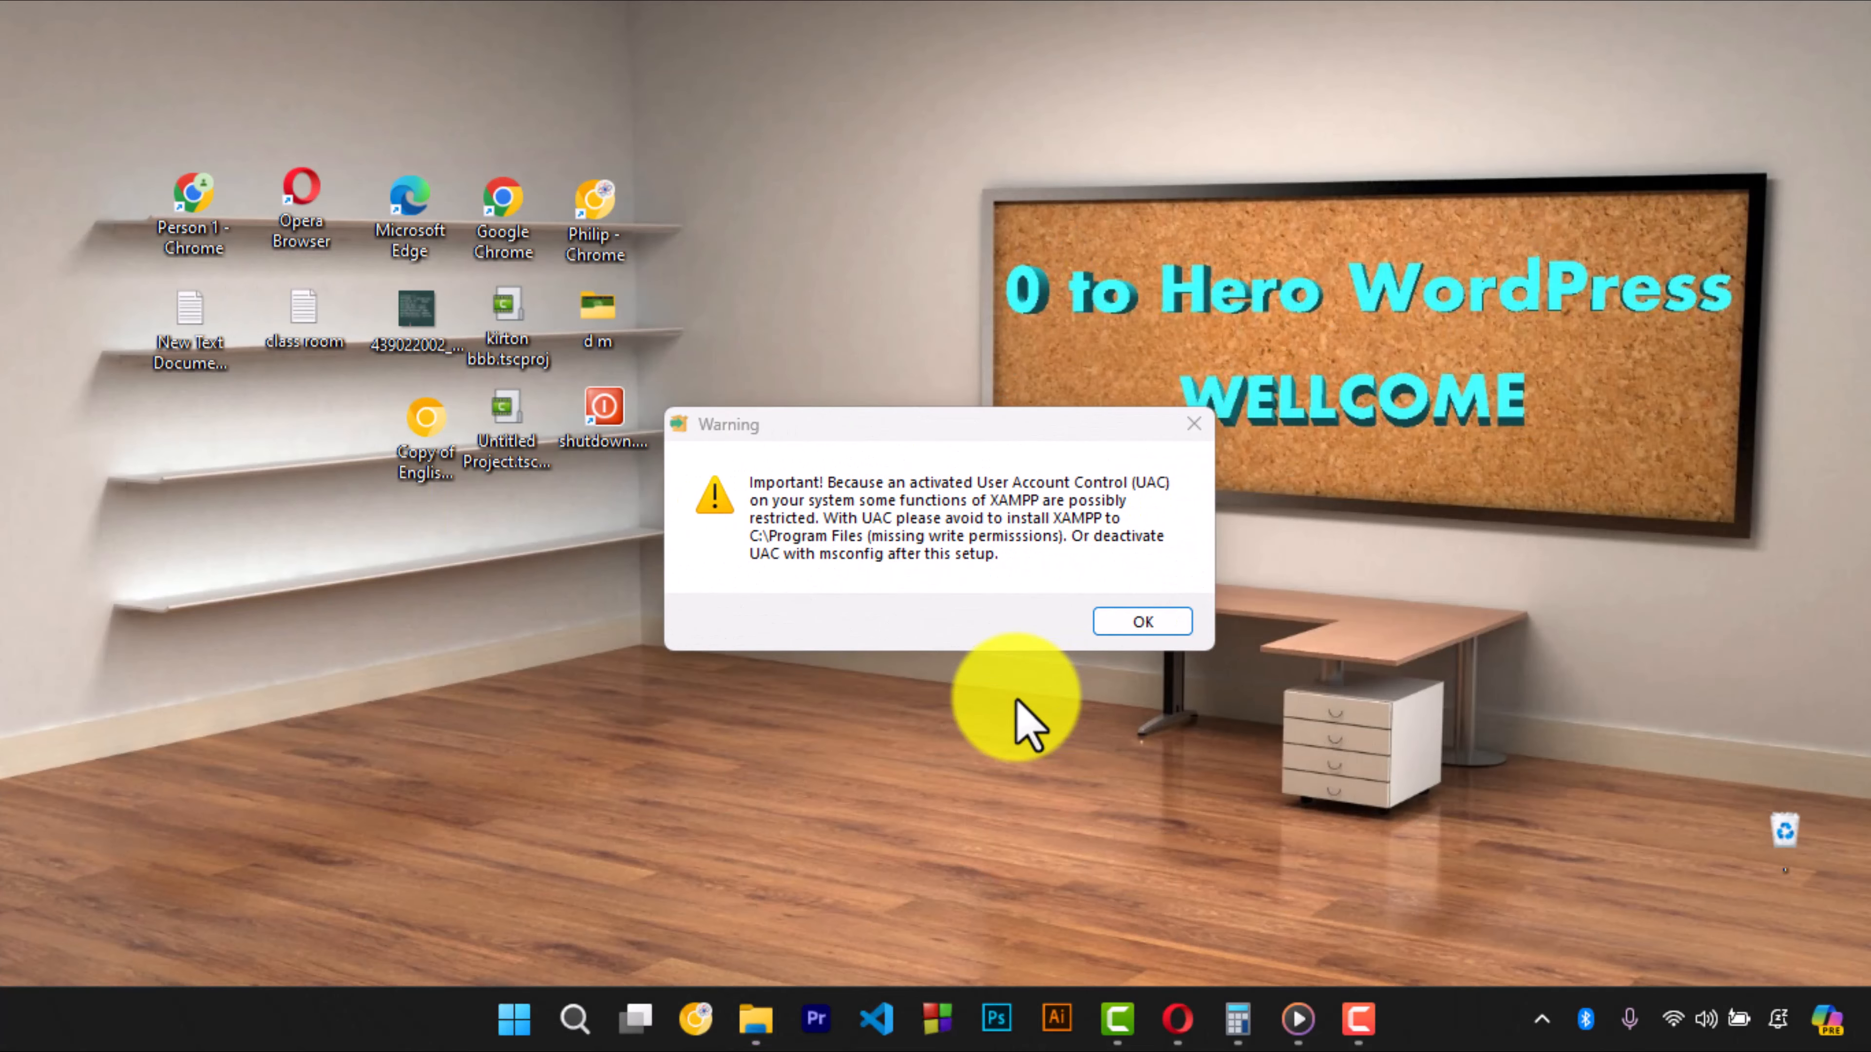
left_click(1143, 623)
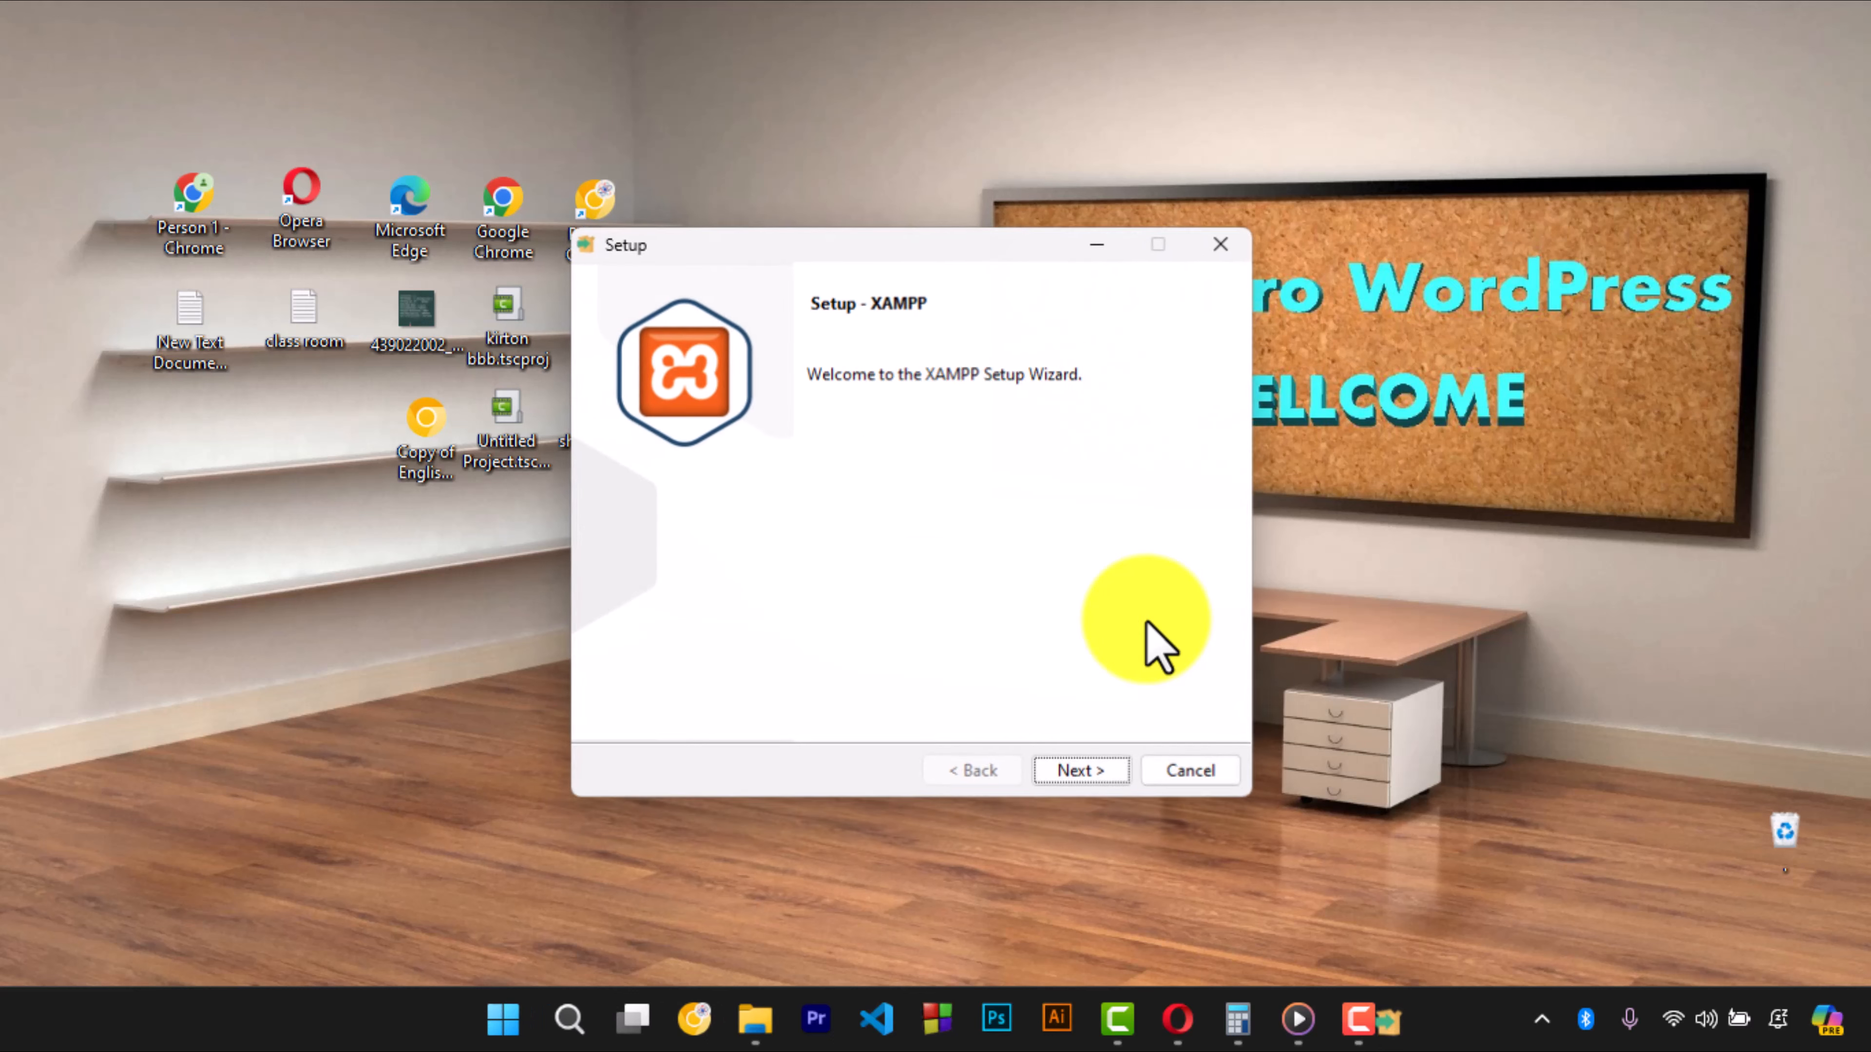
- Install XAMPP into C:\xampp with English as the language and finish setup with the Control Panel set to start
left_click(1085, 771)
left_click(1085, 772)
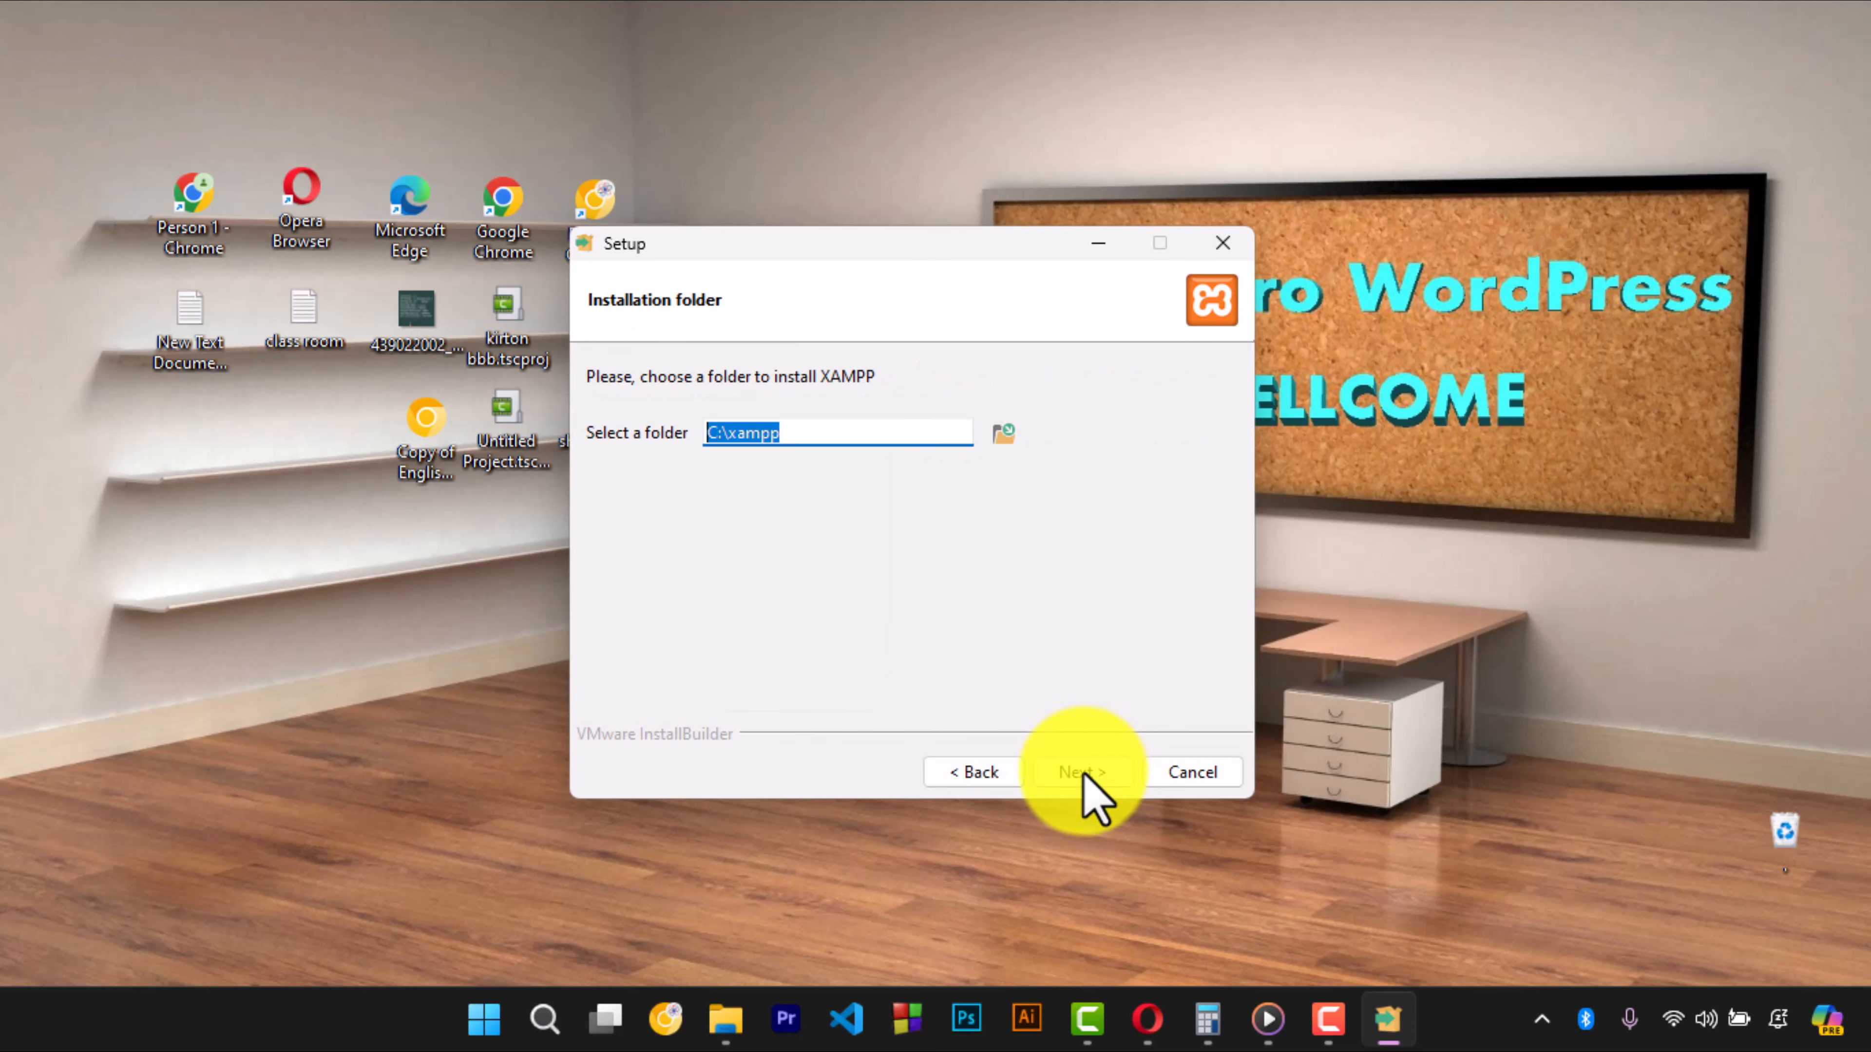
left_click(1084, 773)
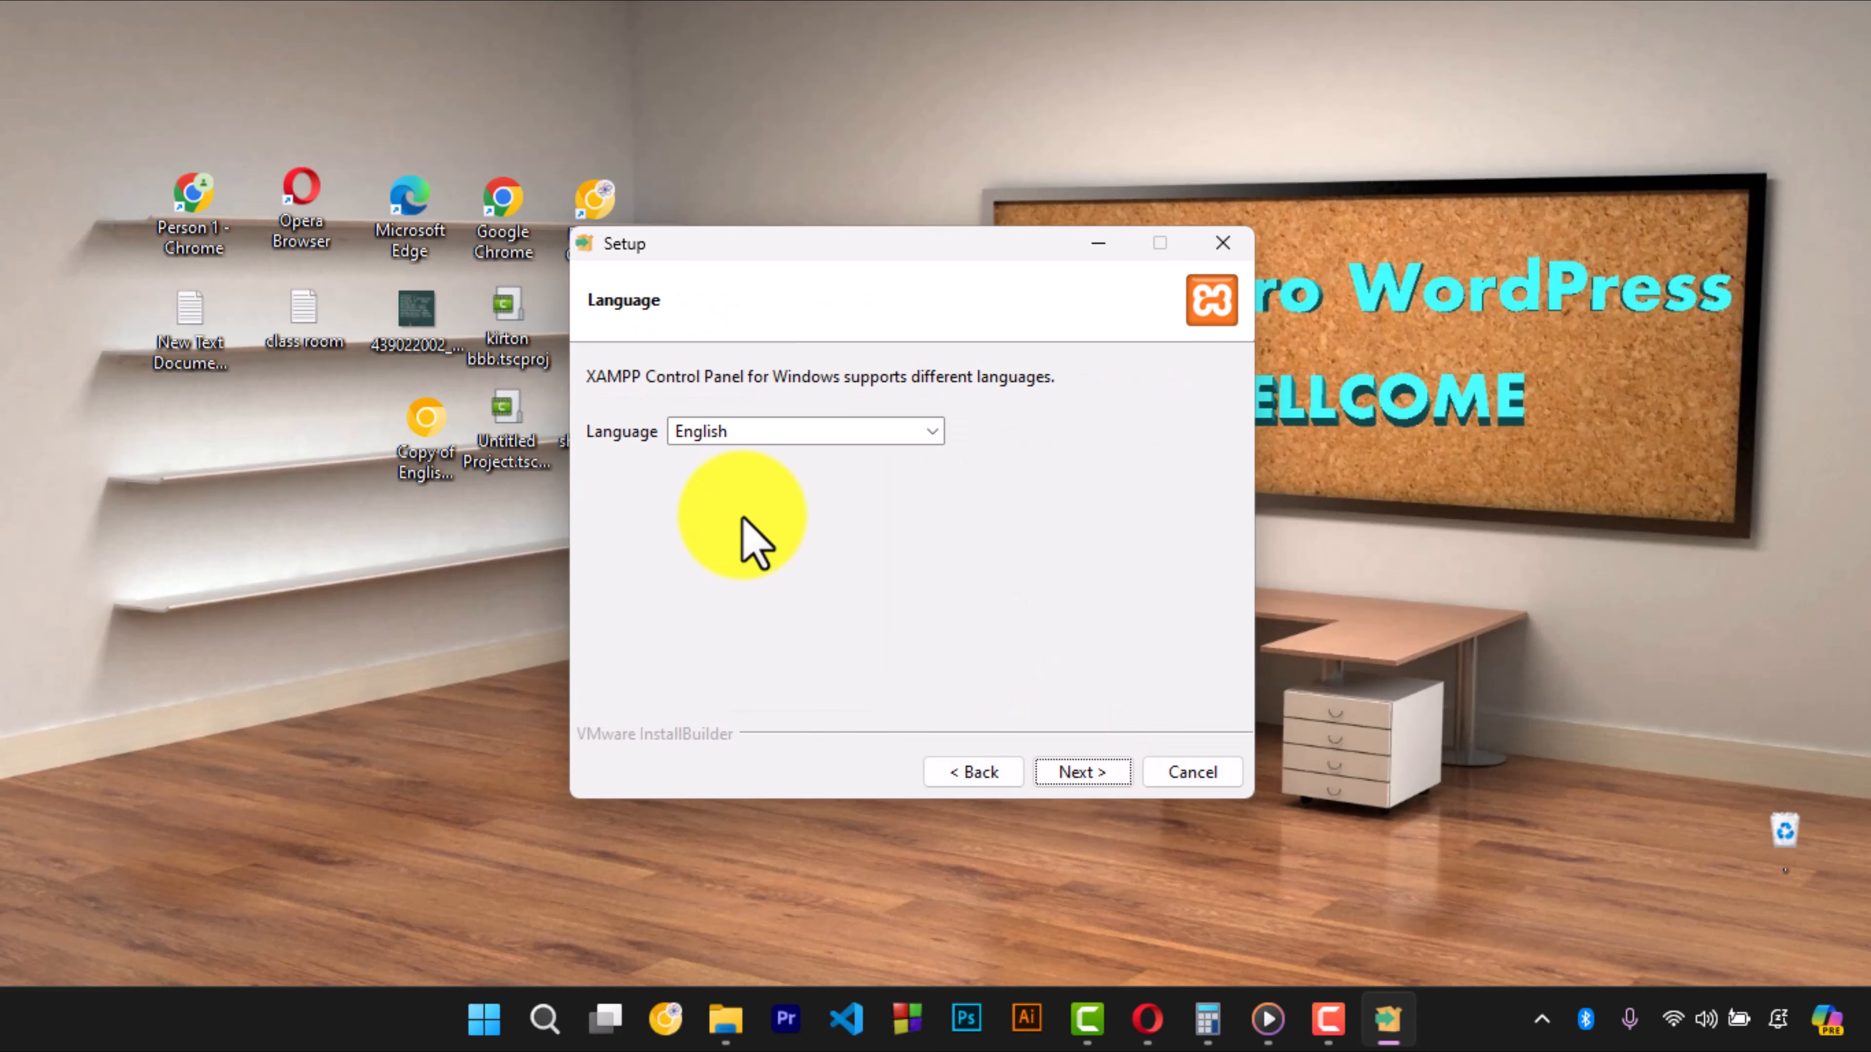
left_click(1080, 780)
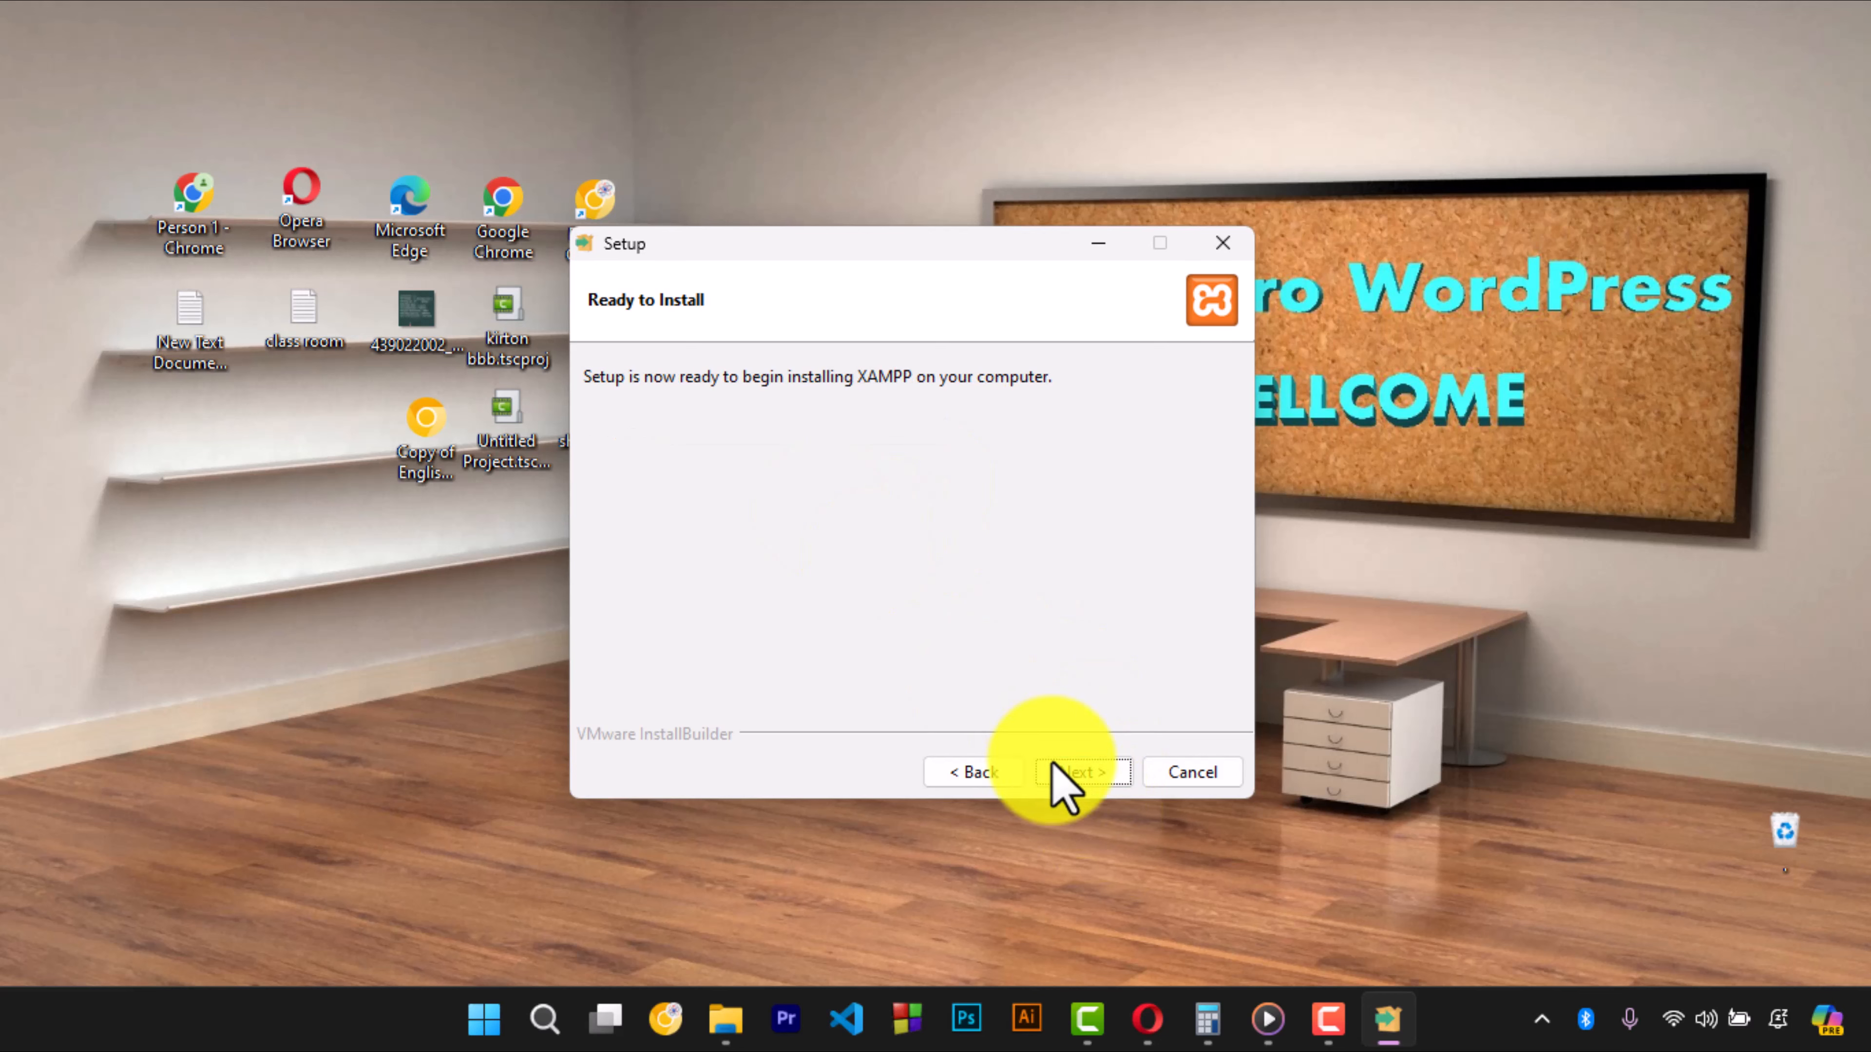
left_click(1085, 770)
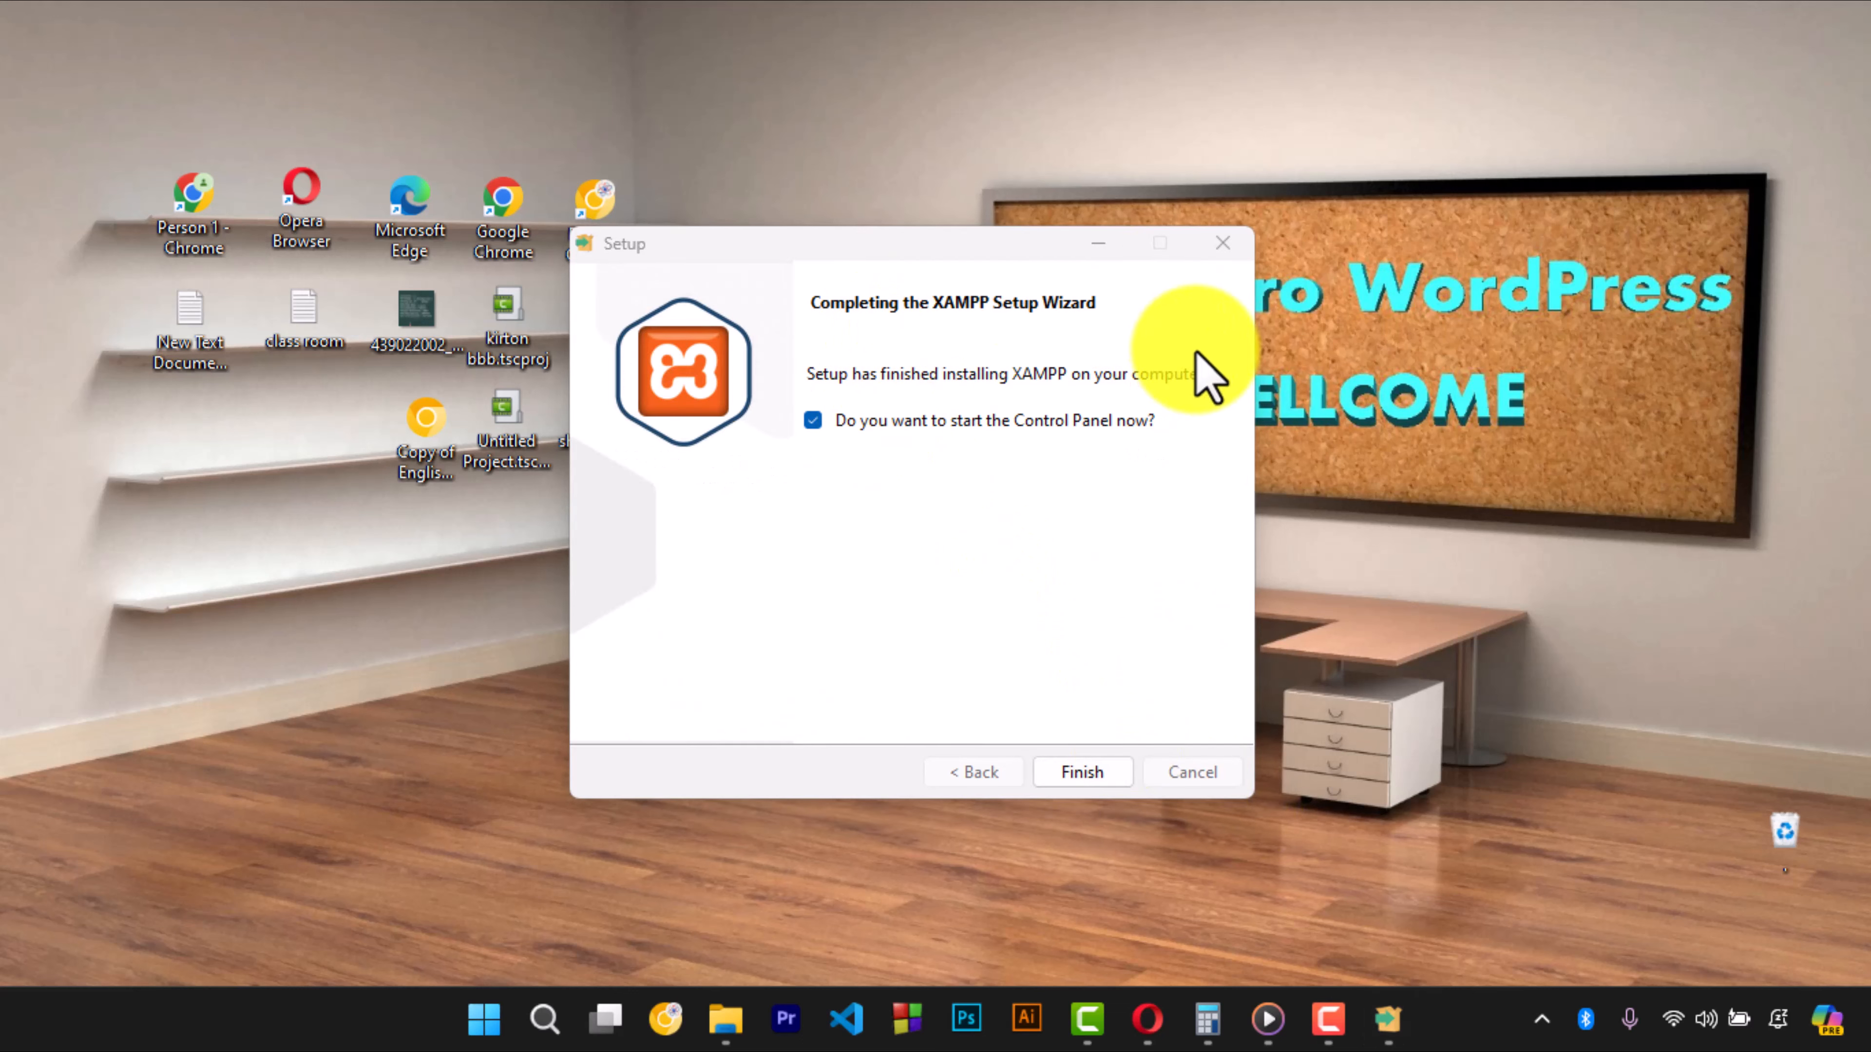
left_click(1089, 772)
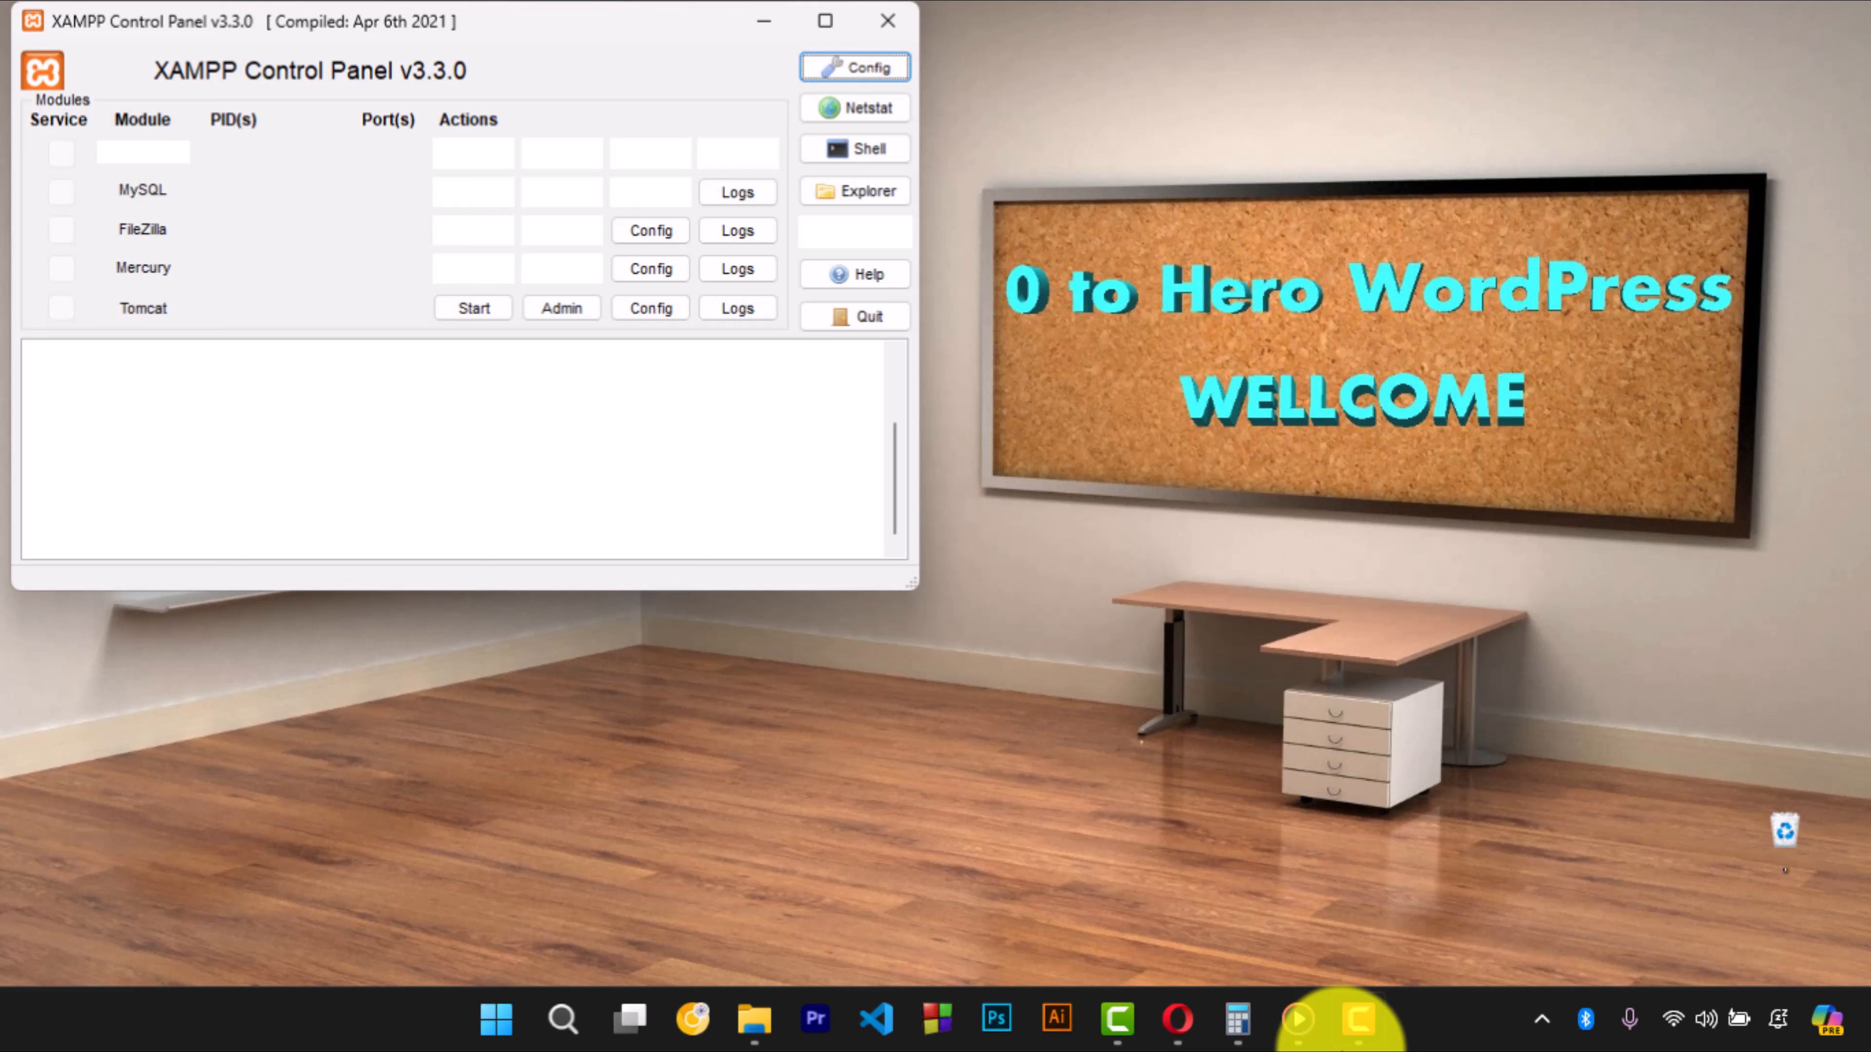
- Move the XAMPP Control Panel to the middle of the desktop, start Apache and MySQL, and allow mysqld through the firewall
mouse_move(1328, 1028)
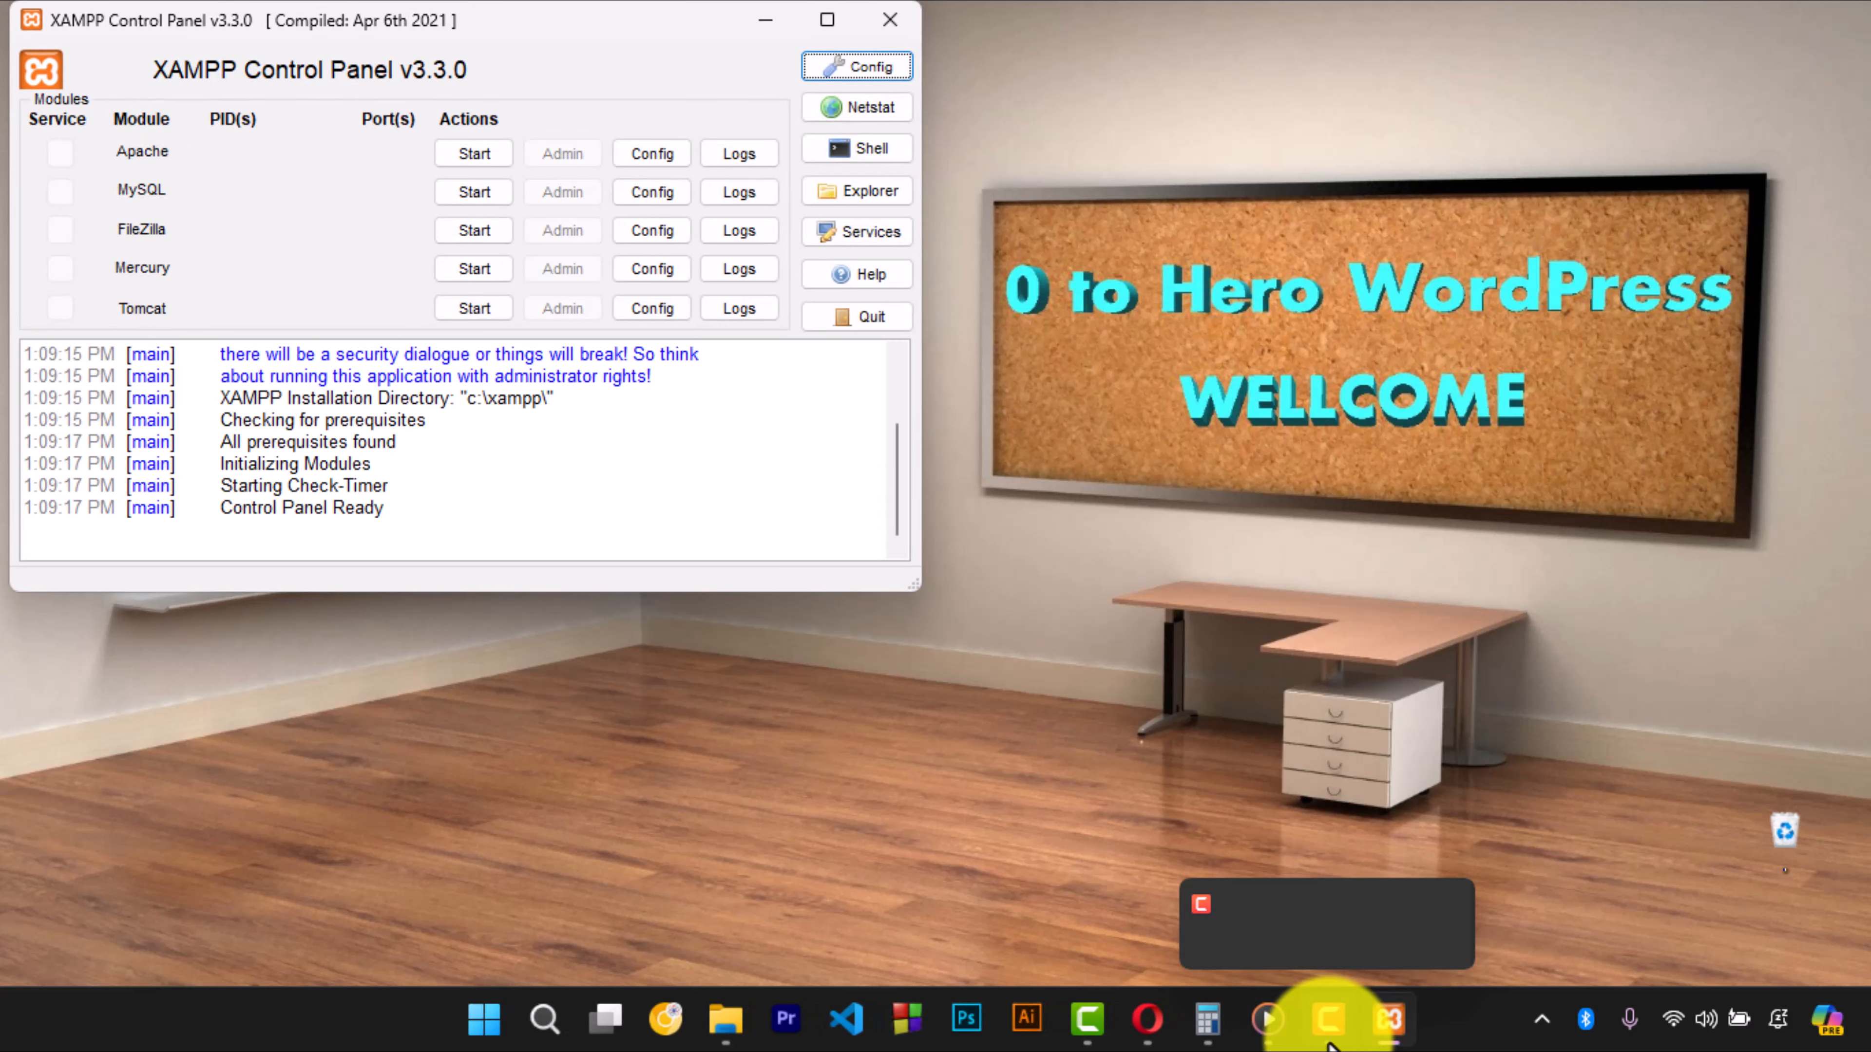
left_click(1328, 1043)
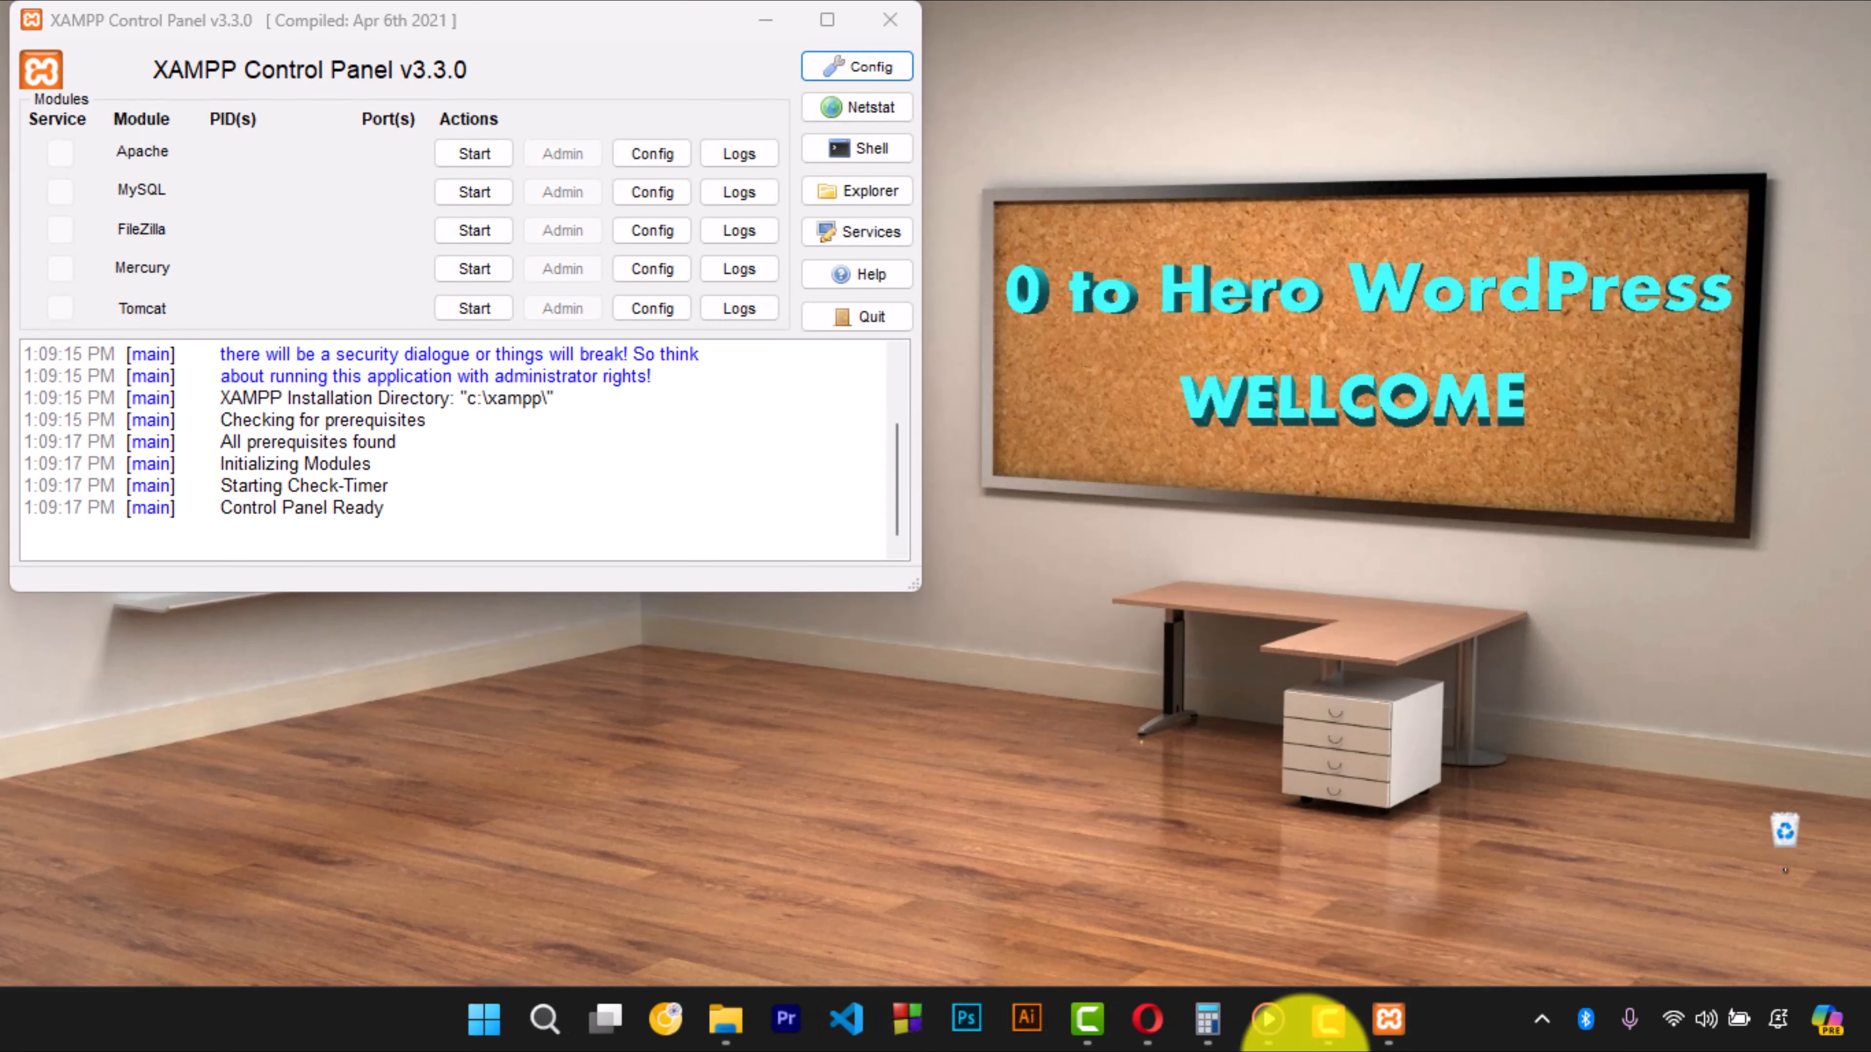
left_click_drag(541, 33, 950, 226)
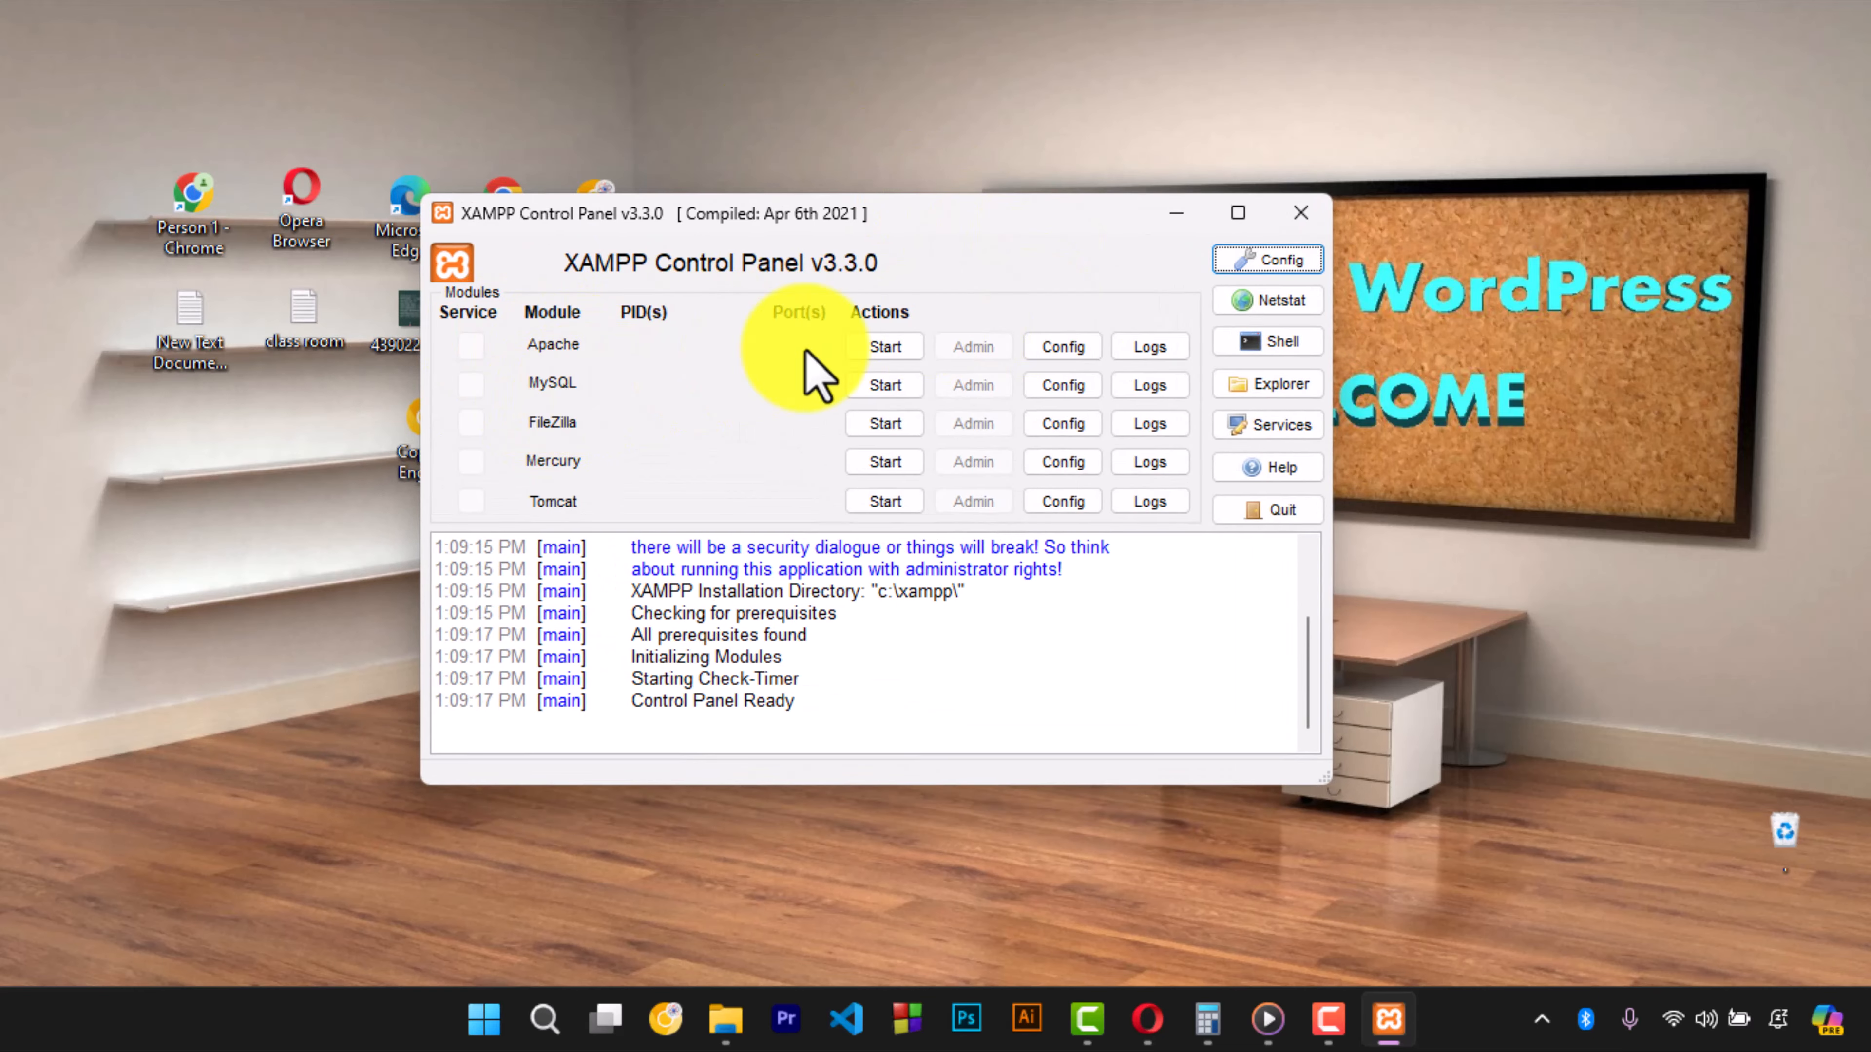
left_click(887, 347)
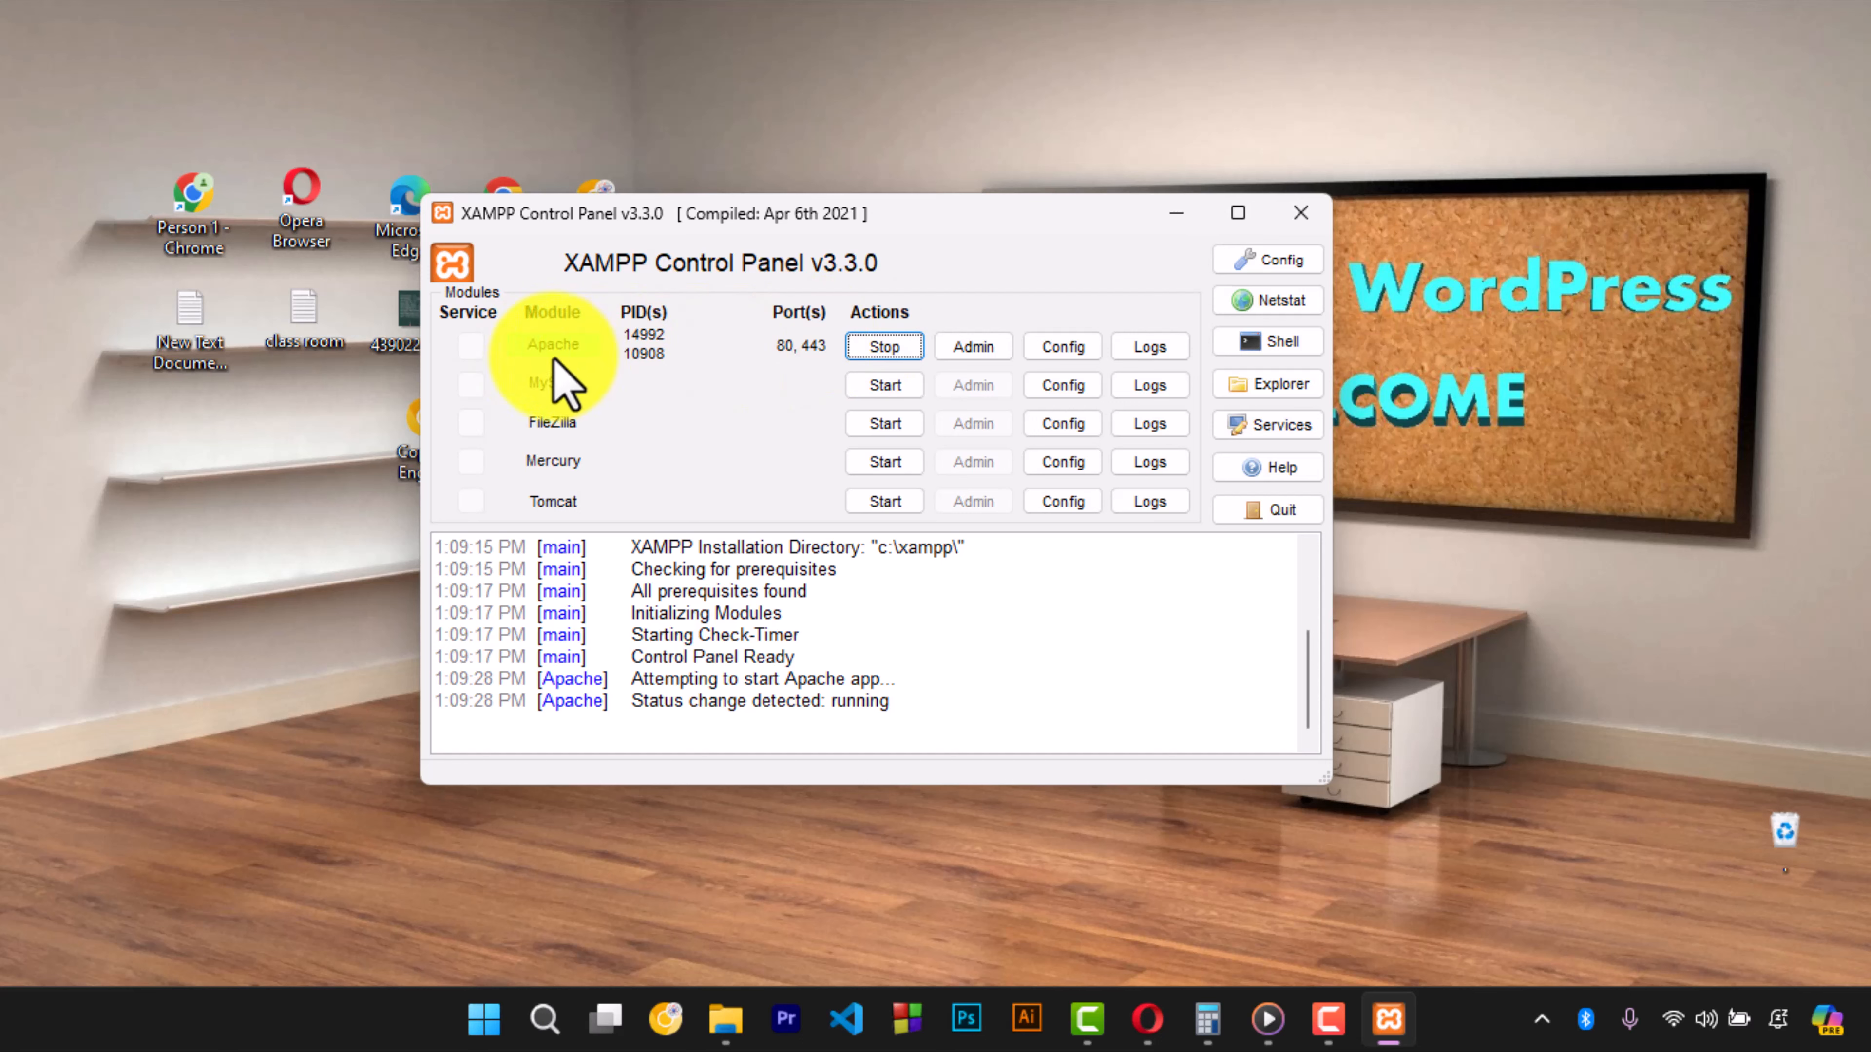
left_click(889, 391)
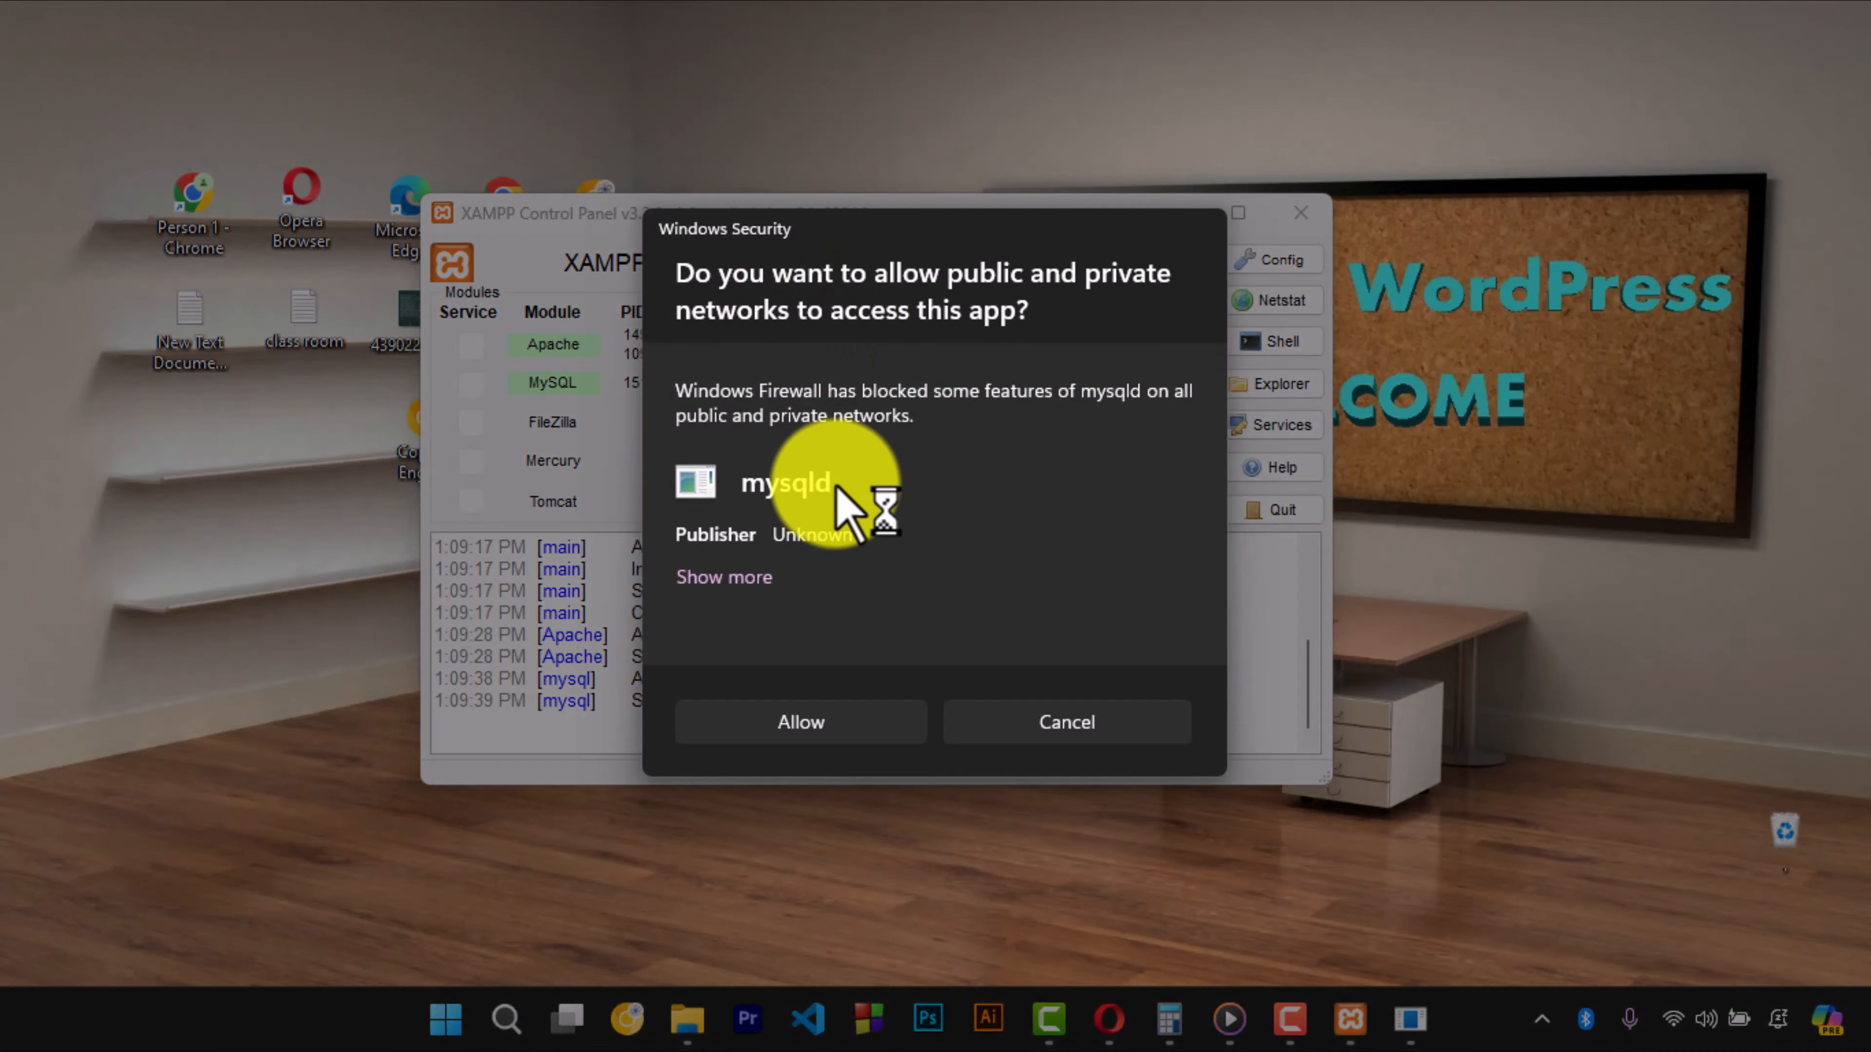
left_click(801, 722)
- Open the C:\xampp\htdocs folder in File Explorer and look over its default files
left_click(688, 1020)
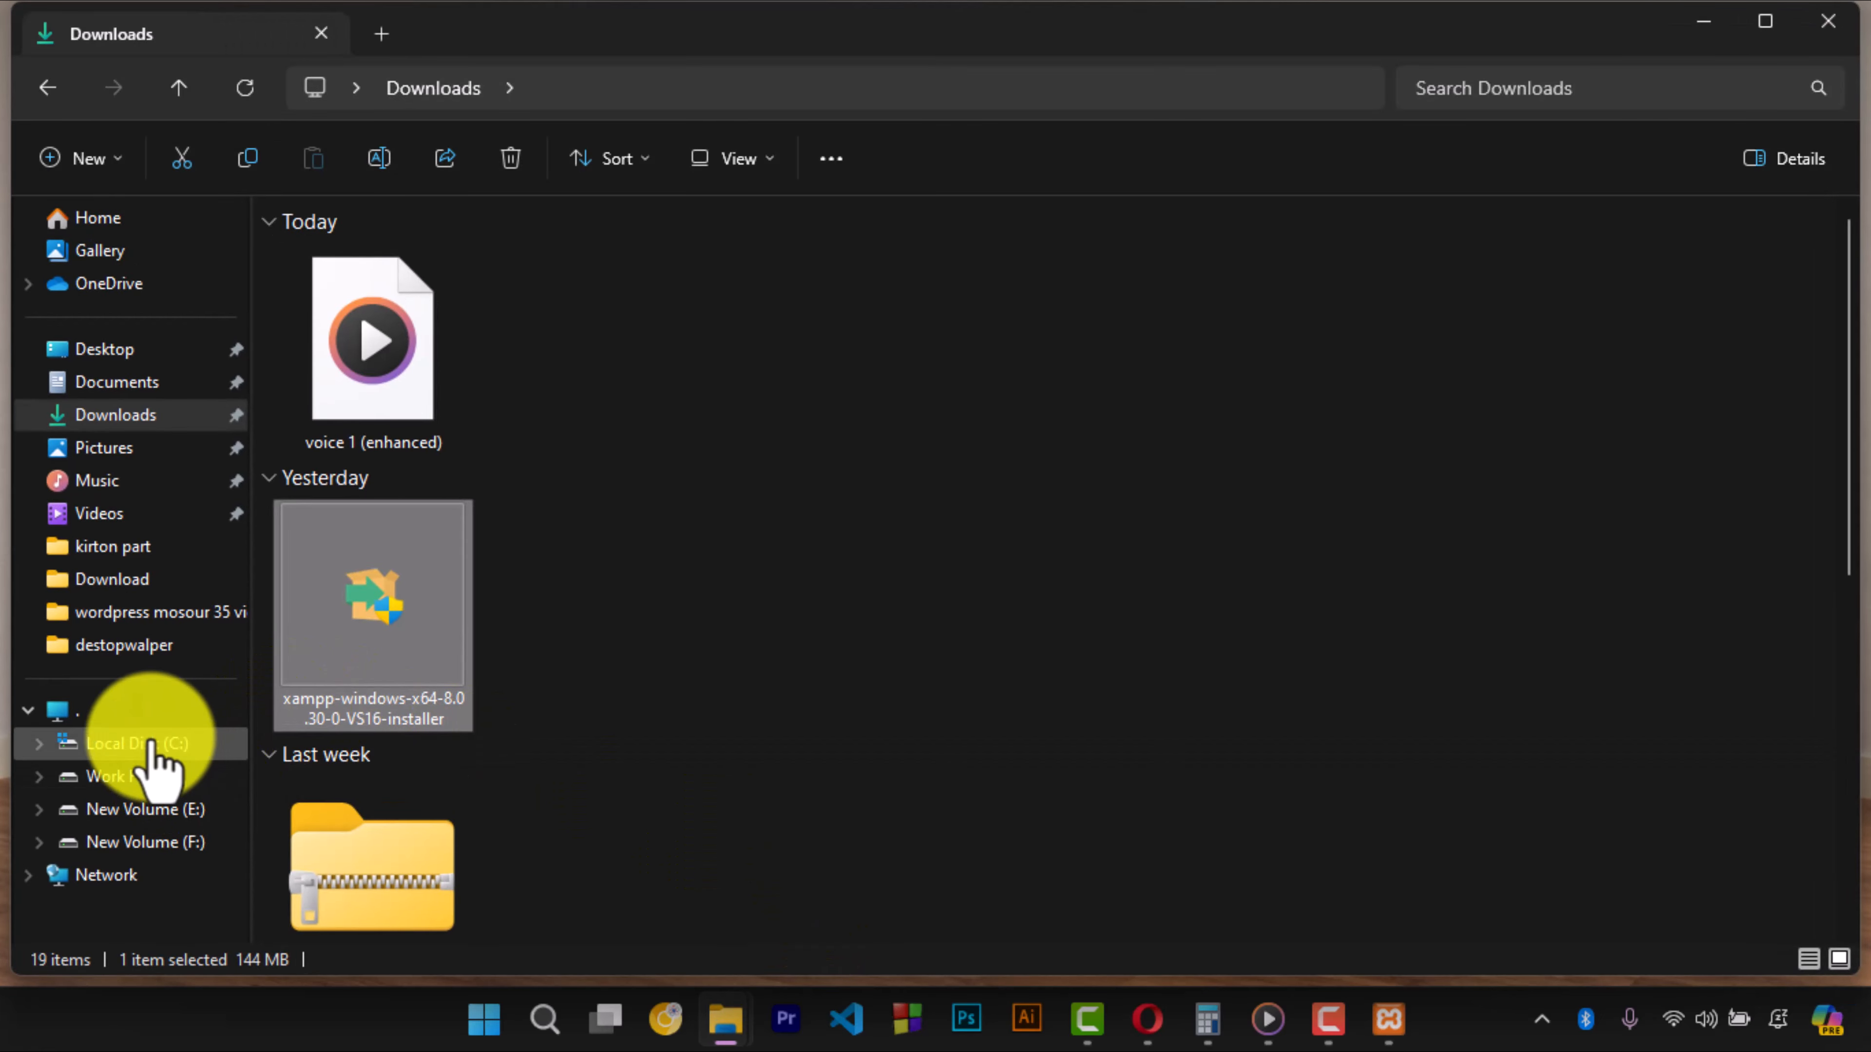
left_click(151, 745)
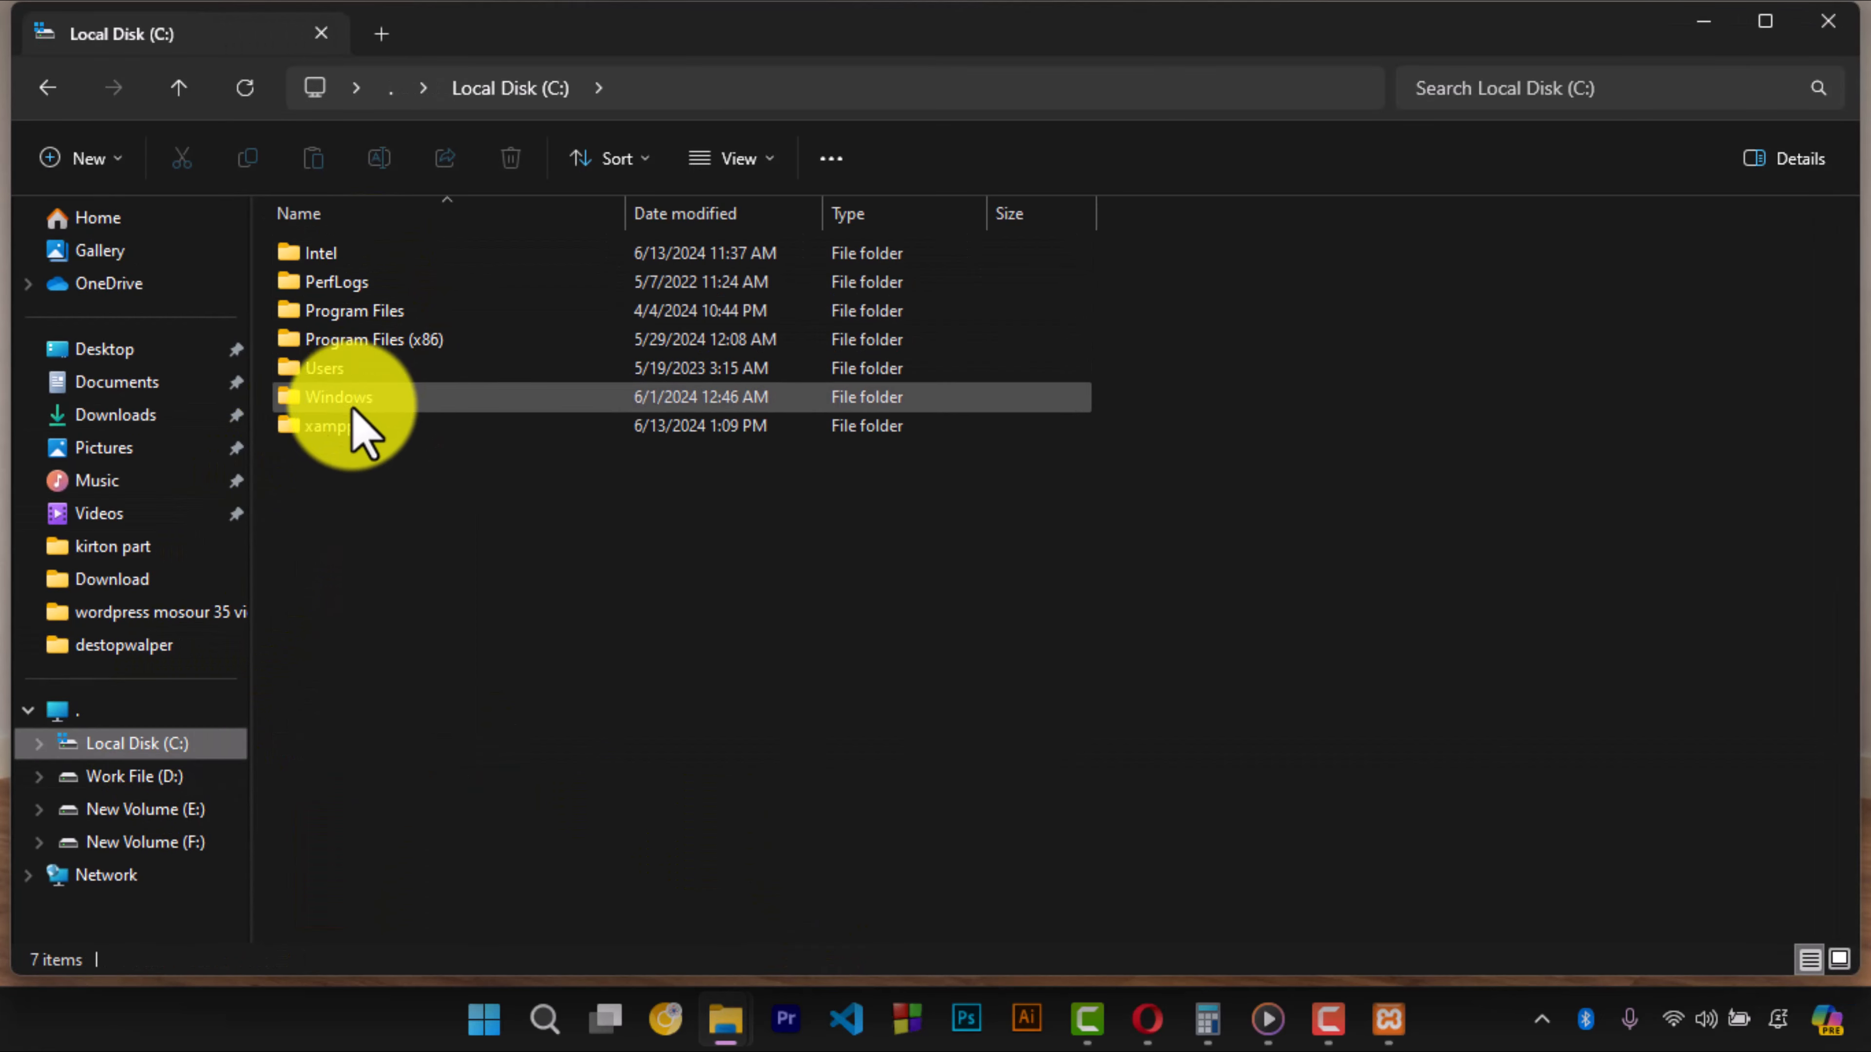
left_click(343, 440)
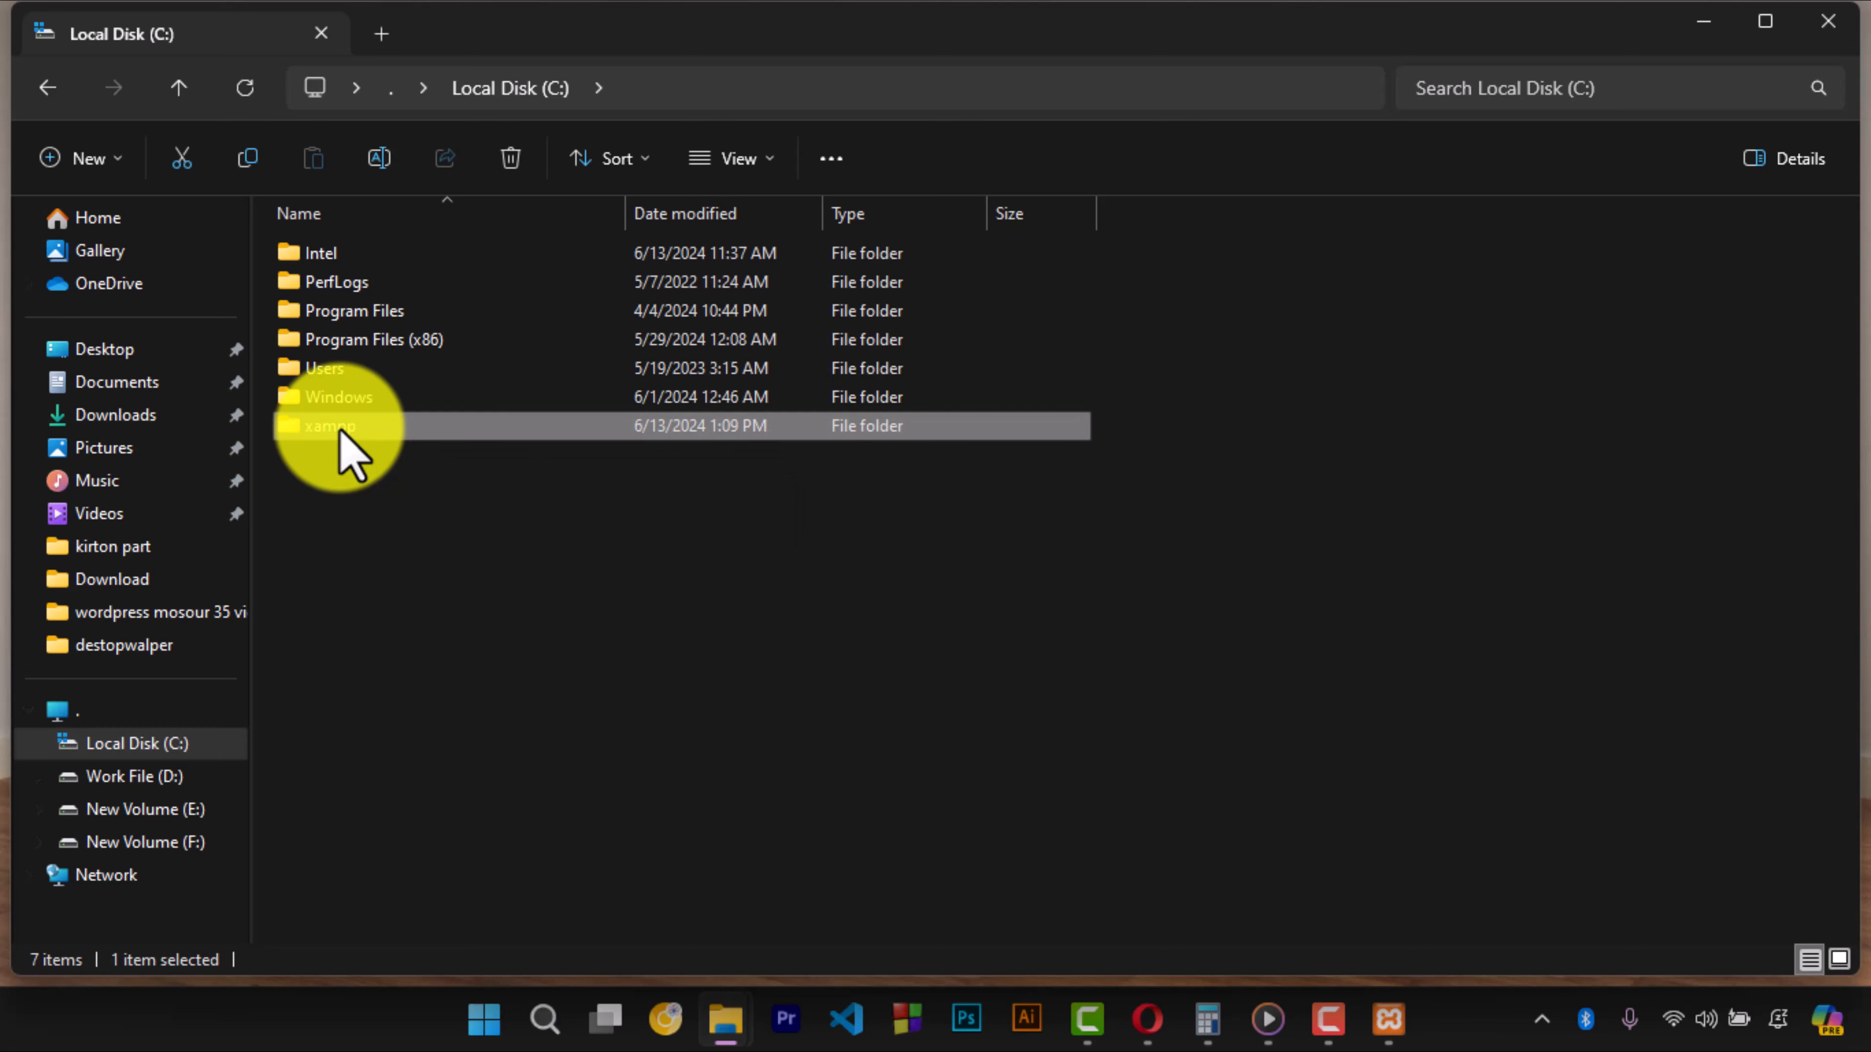
double_click(341, 438)
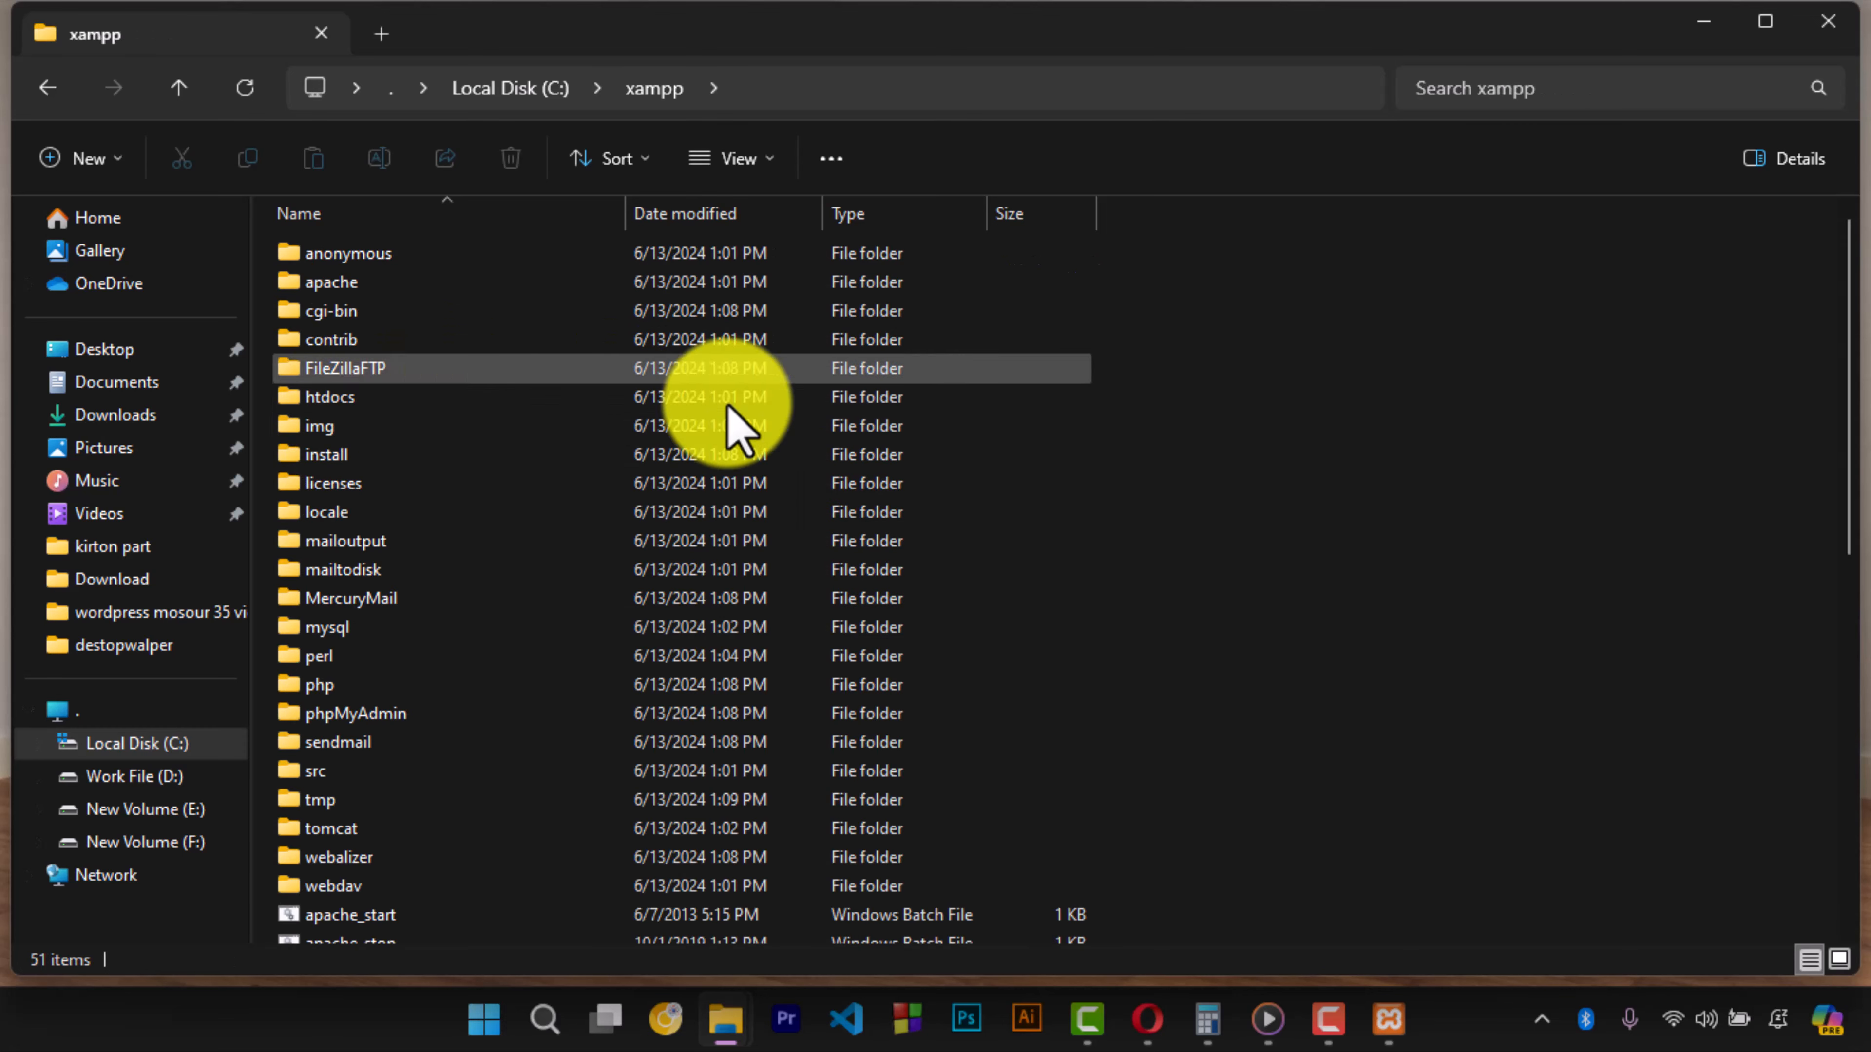
left_click(345, 405)
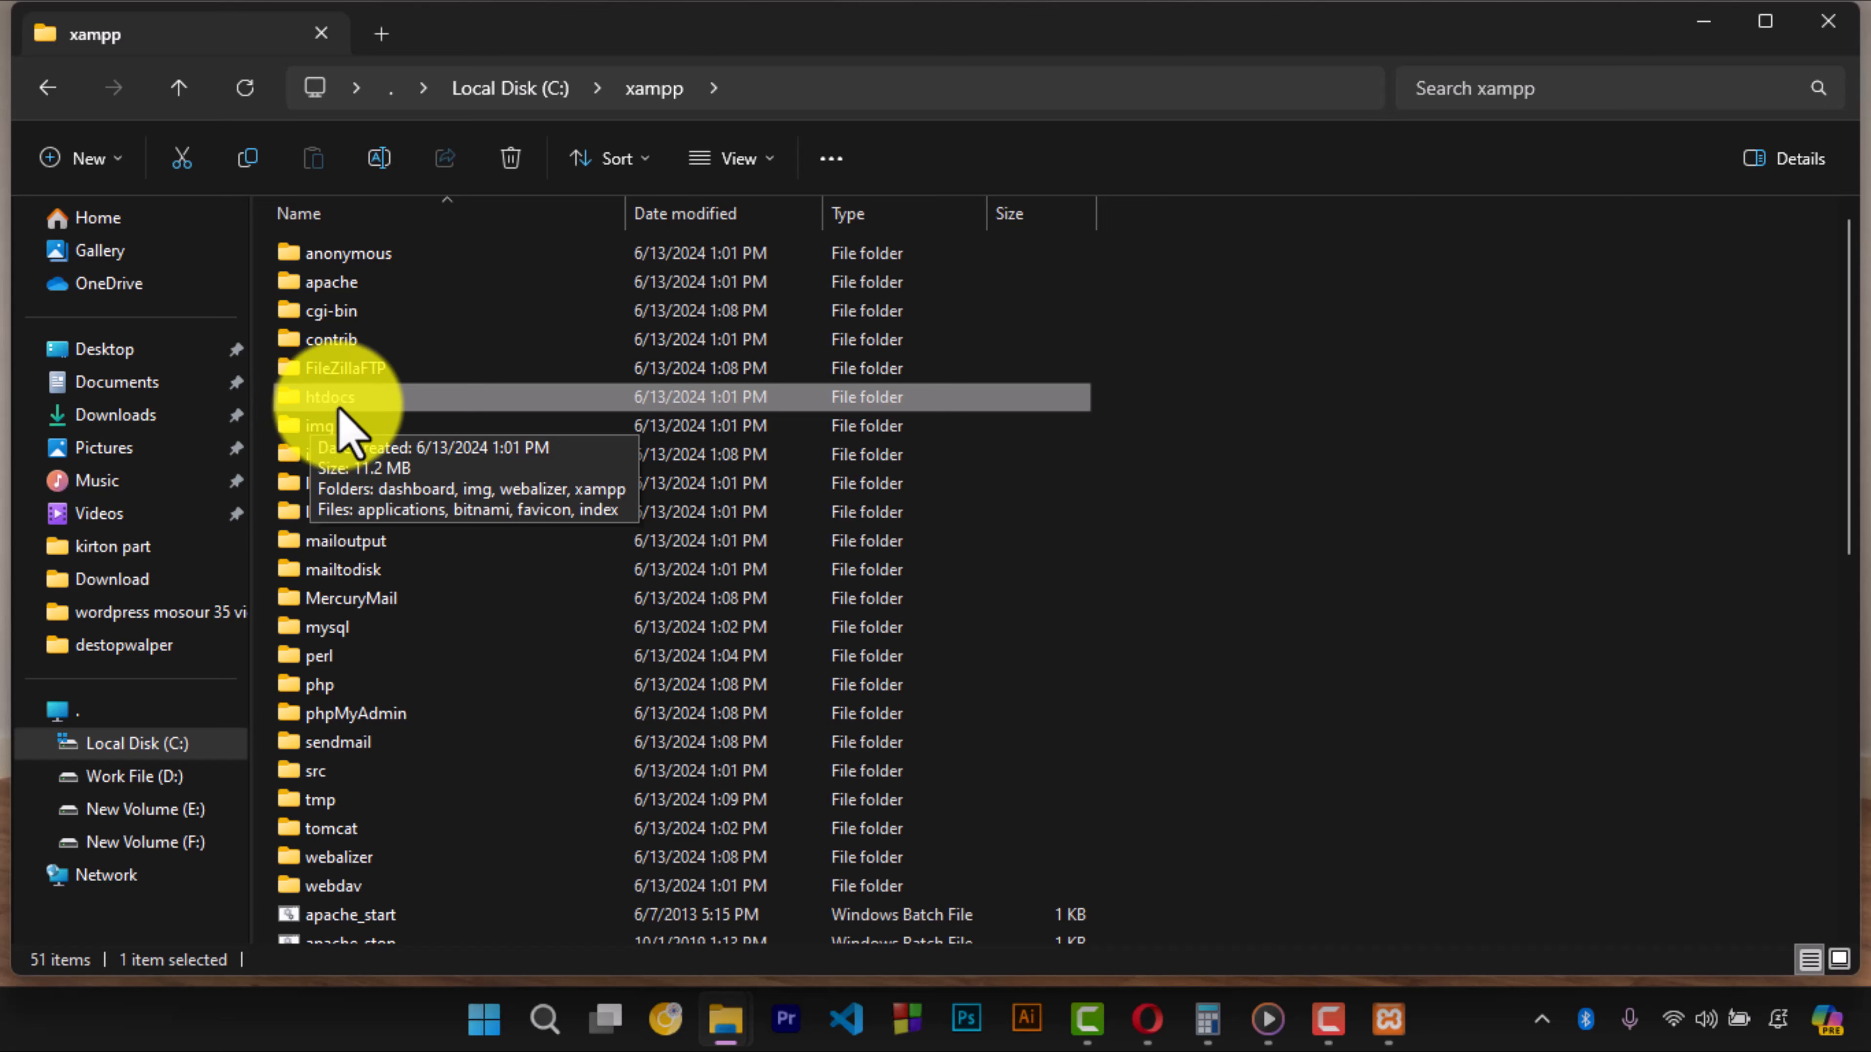
double_click(329, 402)
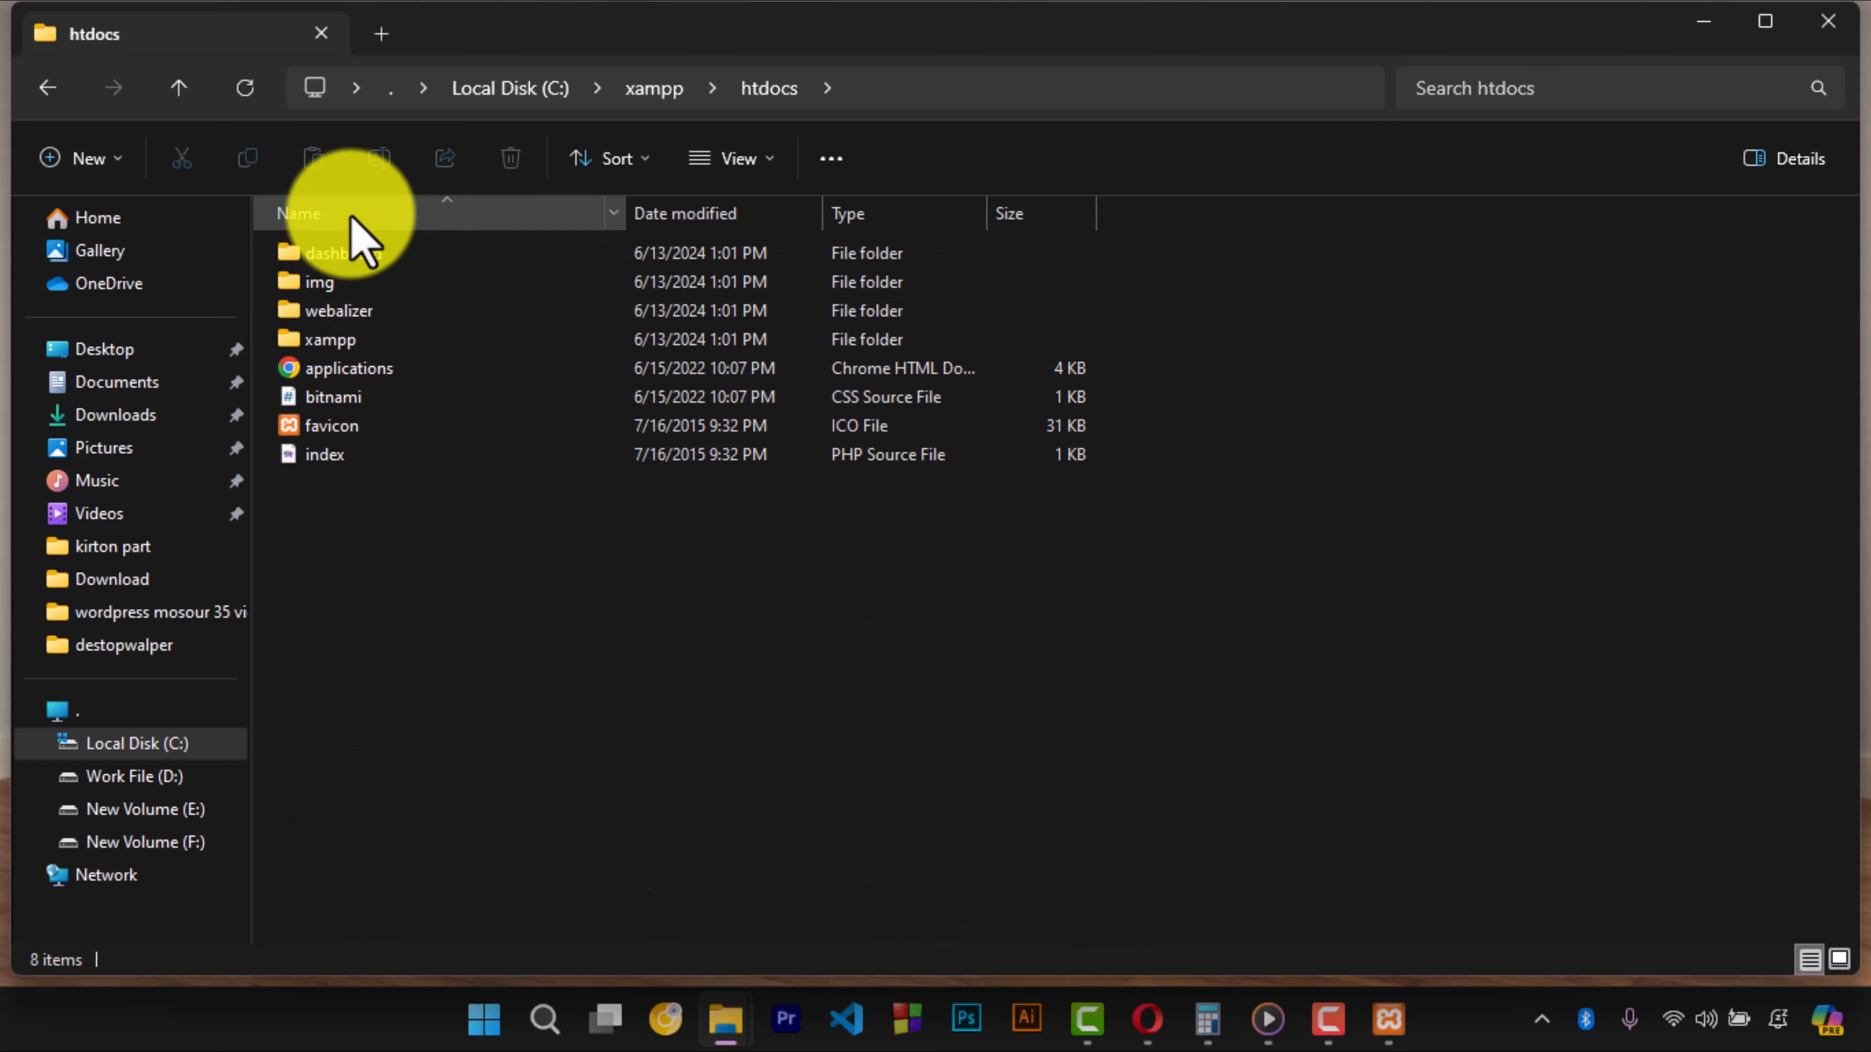
left_click_drag(337, 524, 357, 258)
left_click(428, 610)
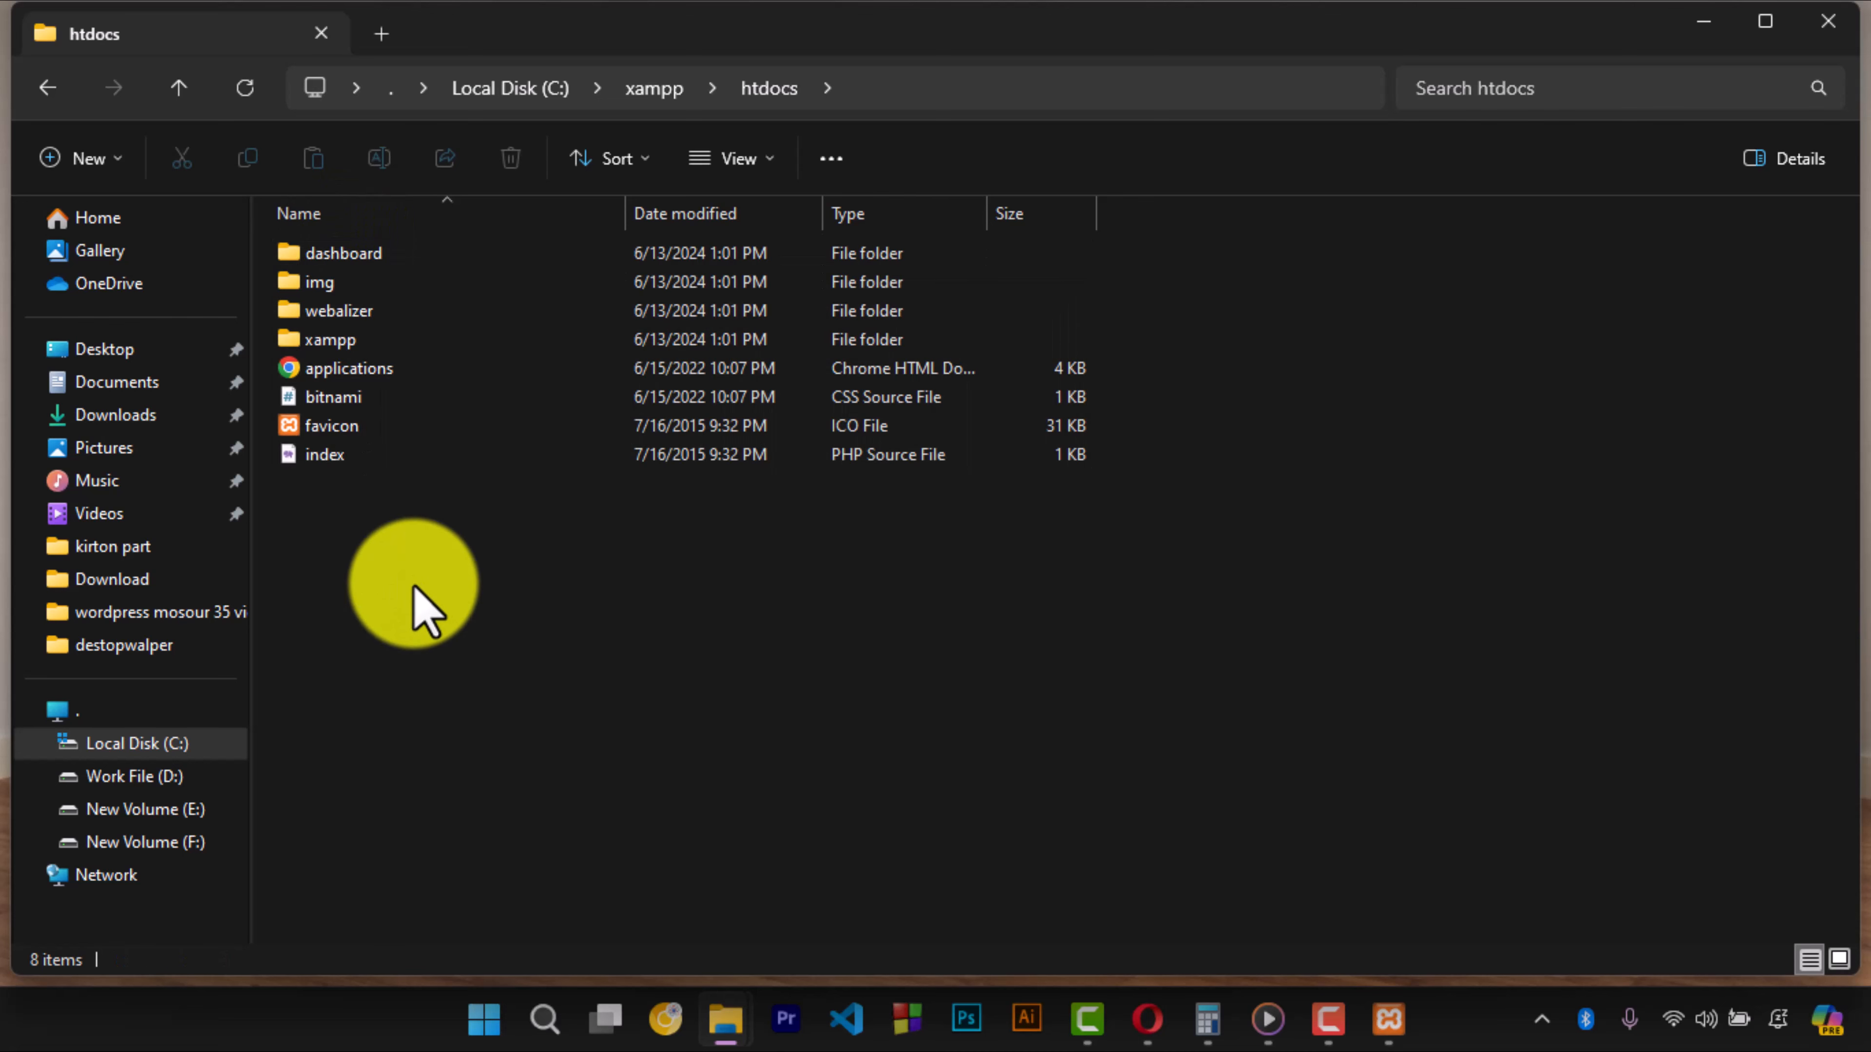
- Create a new folder named 0tohero inside htdocs
key("ctrl+shift+n")
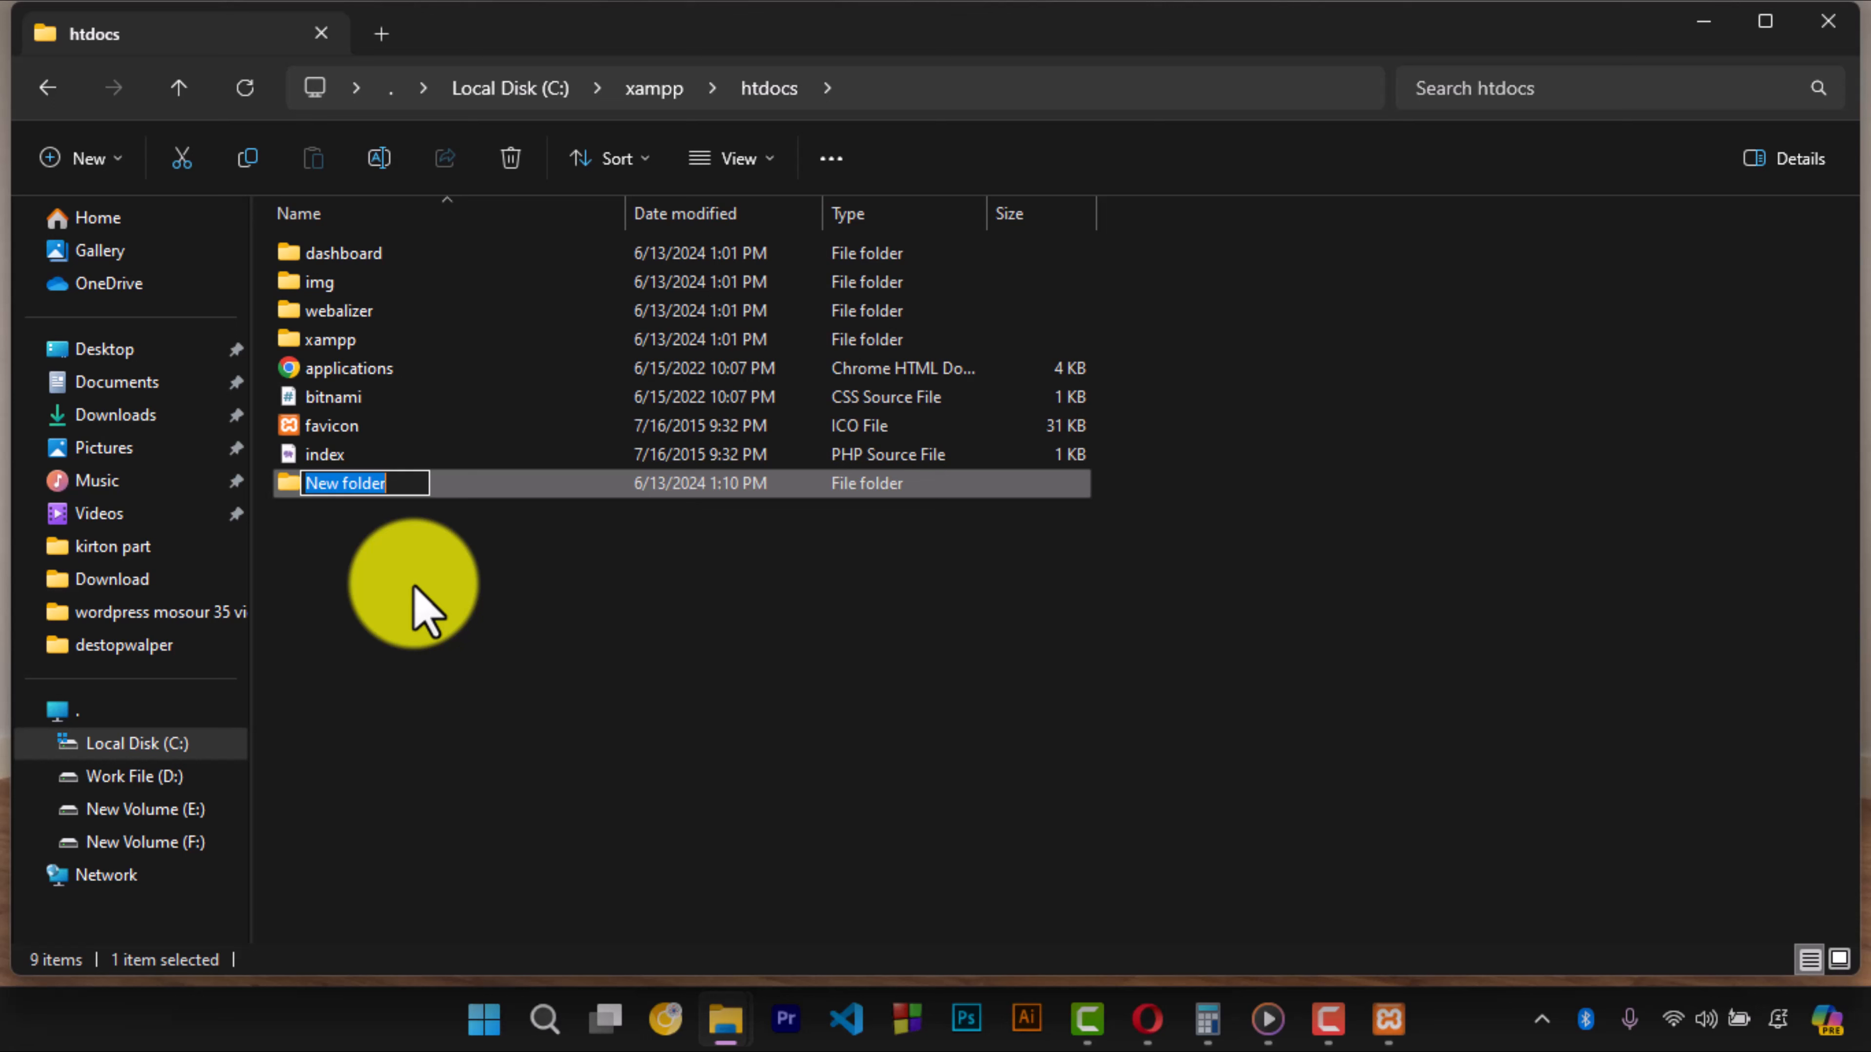
type("0to")
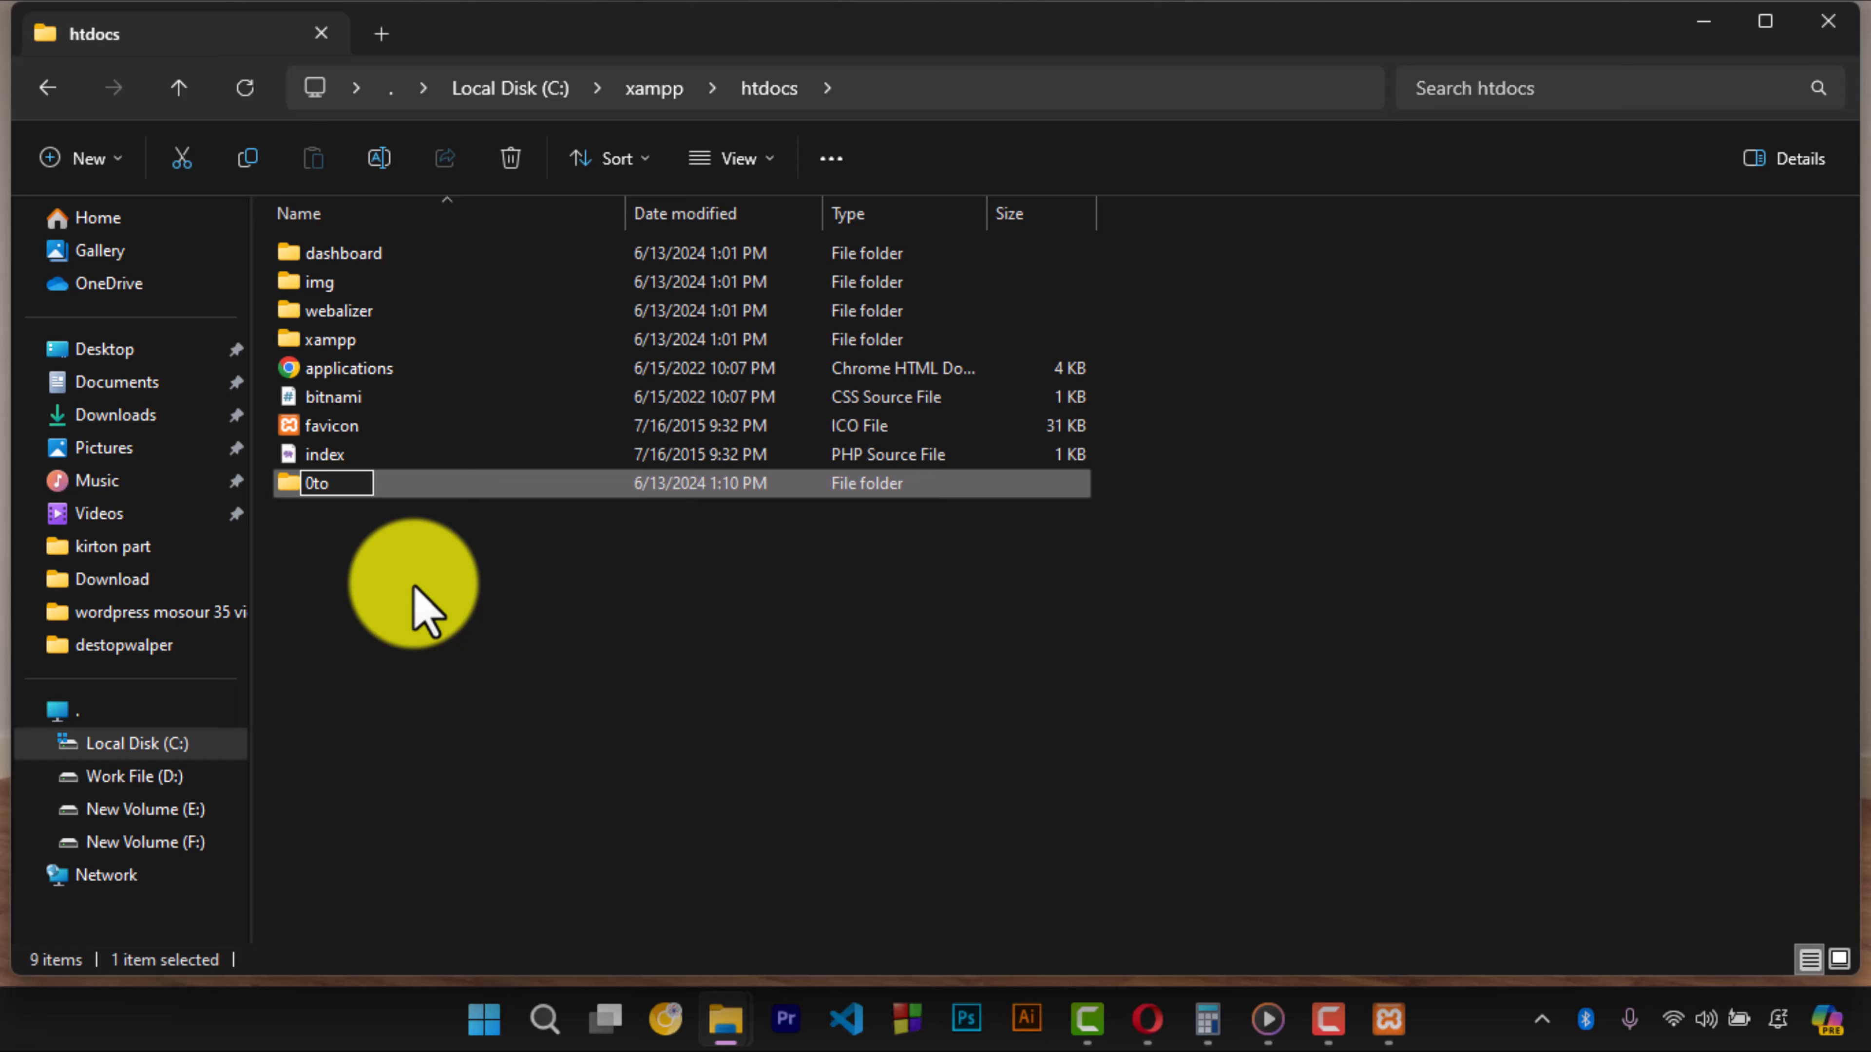
type("hu")
key("BackSpace")
type("iro")
key("BackSpace")
key("BackSpace")
key("BackSpace")
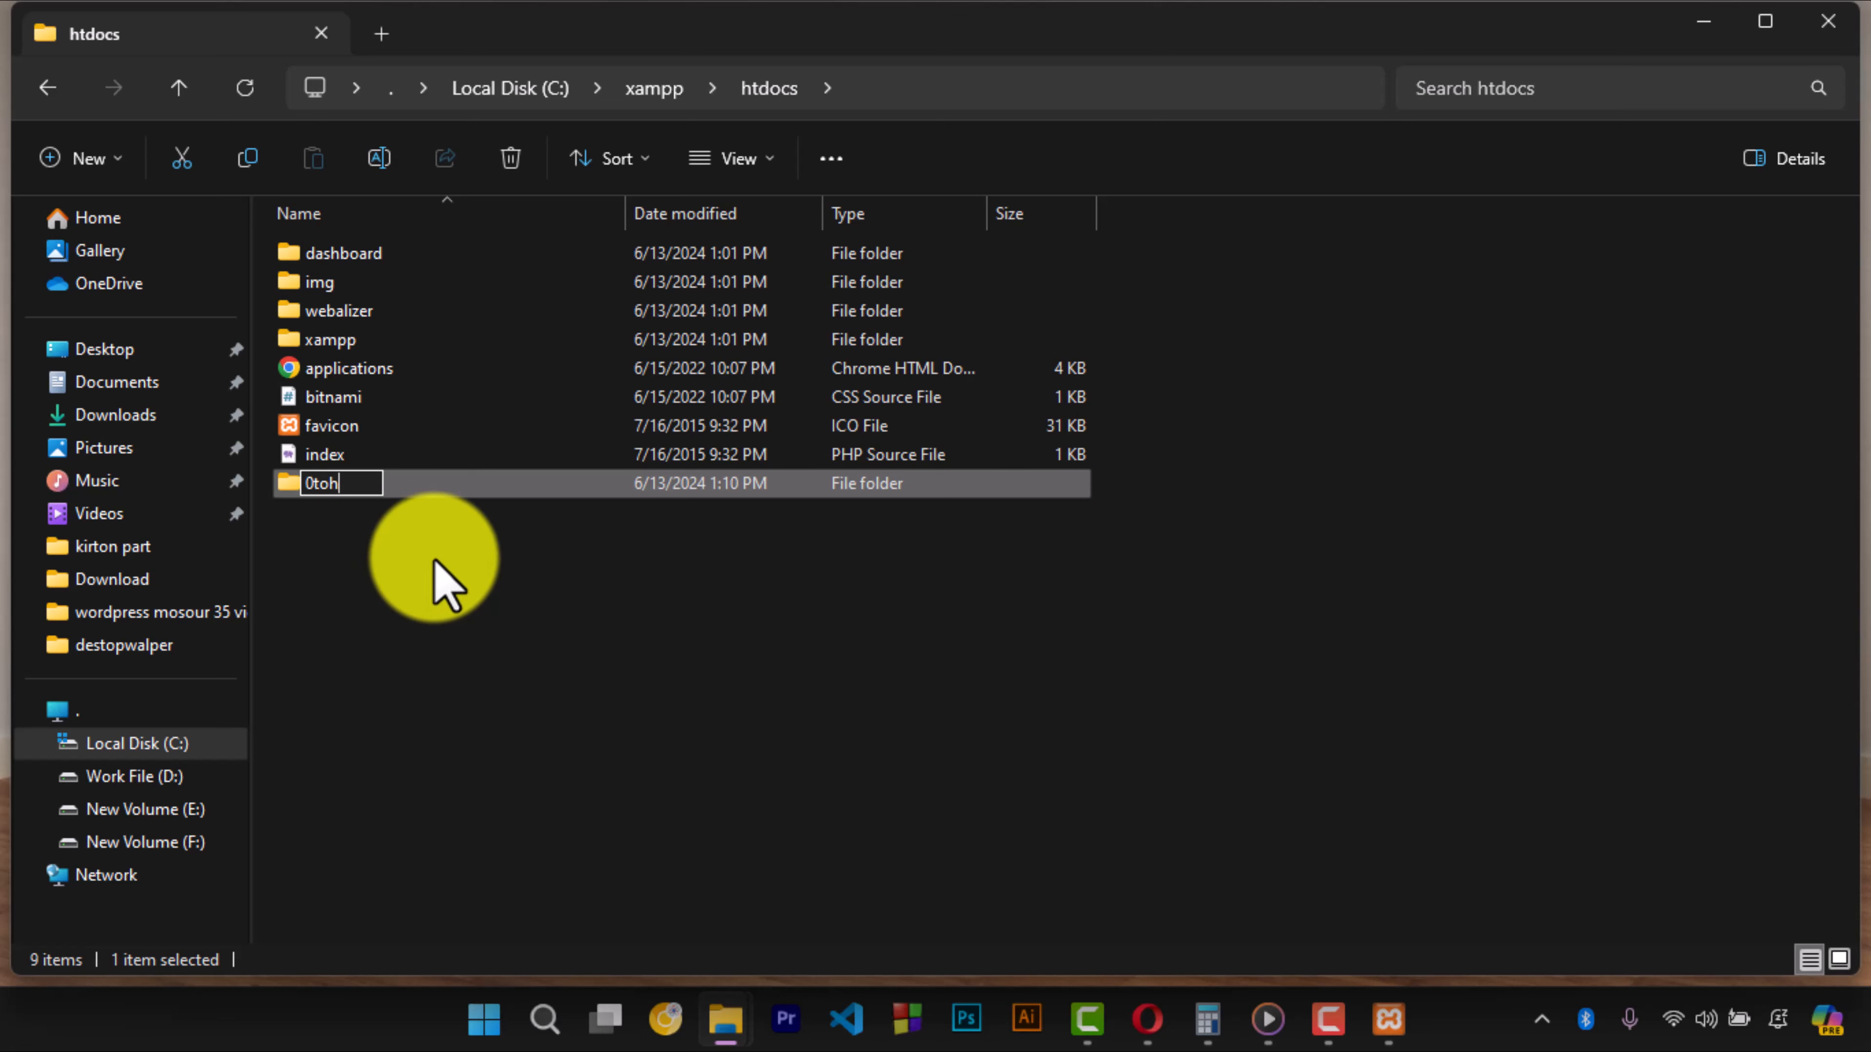
key("BackSpace")
type("hero")
key("Return")
left_click(420, 525)
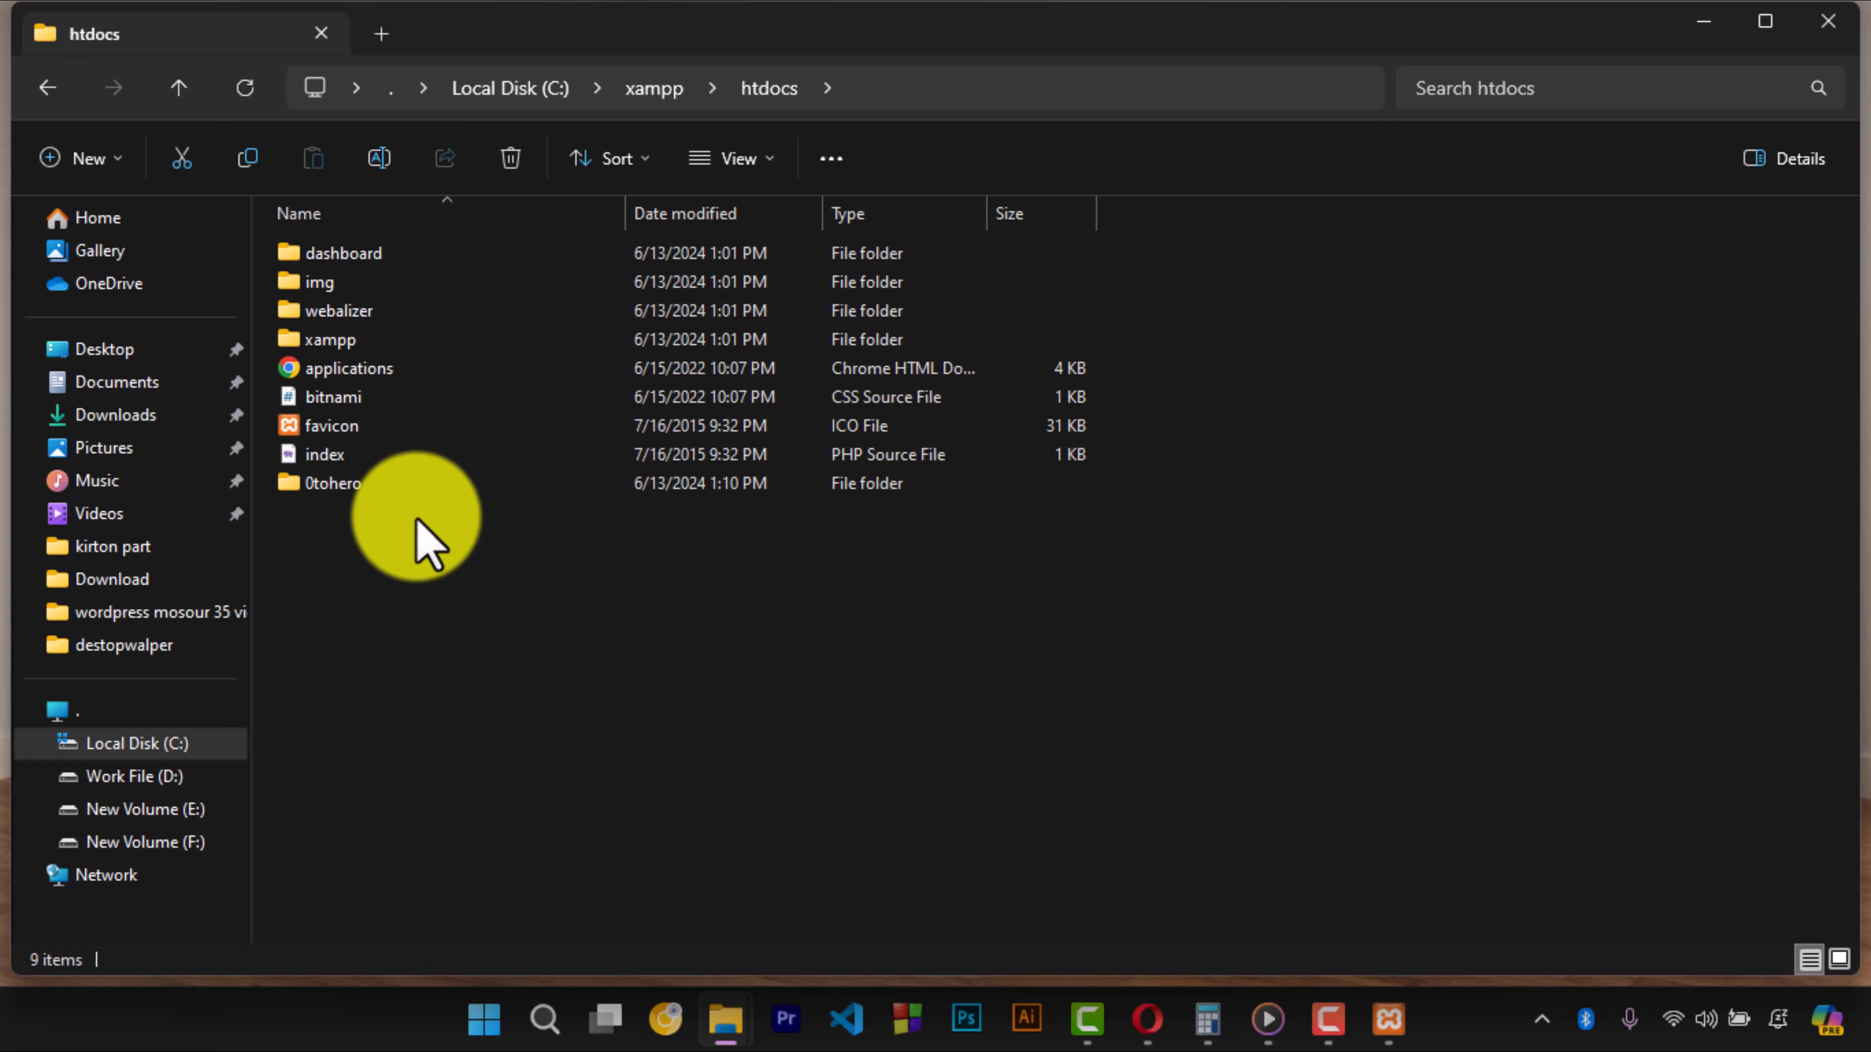
- Create a new text document named index.html inside the 0tohero folder
double_click(343, 486)
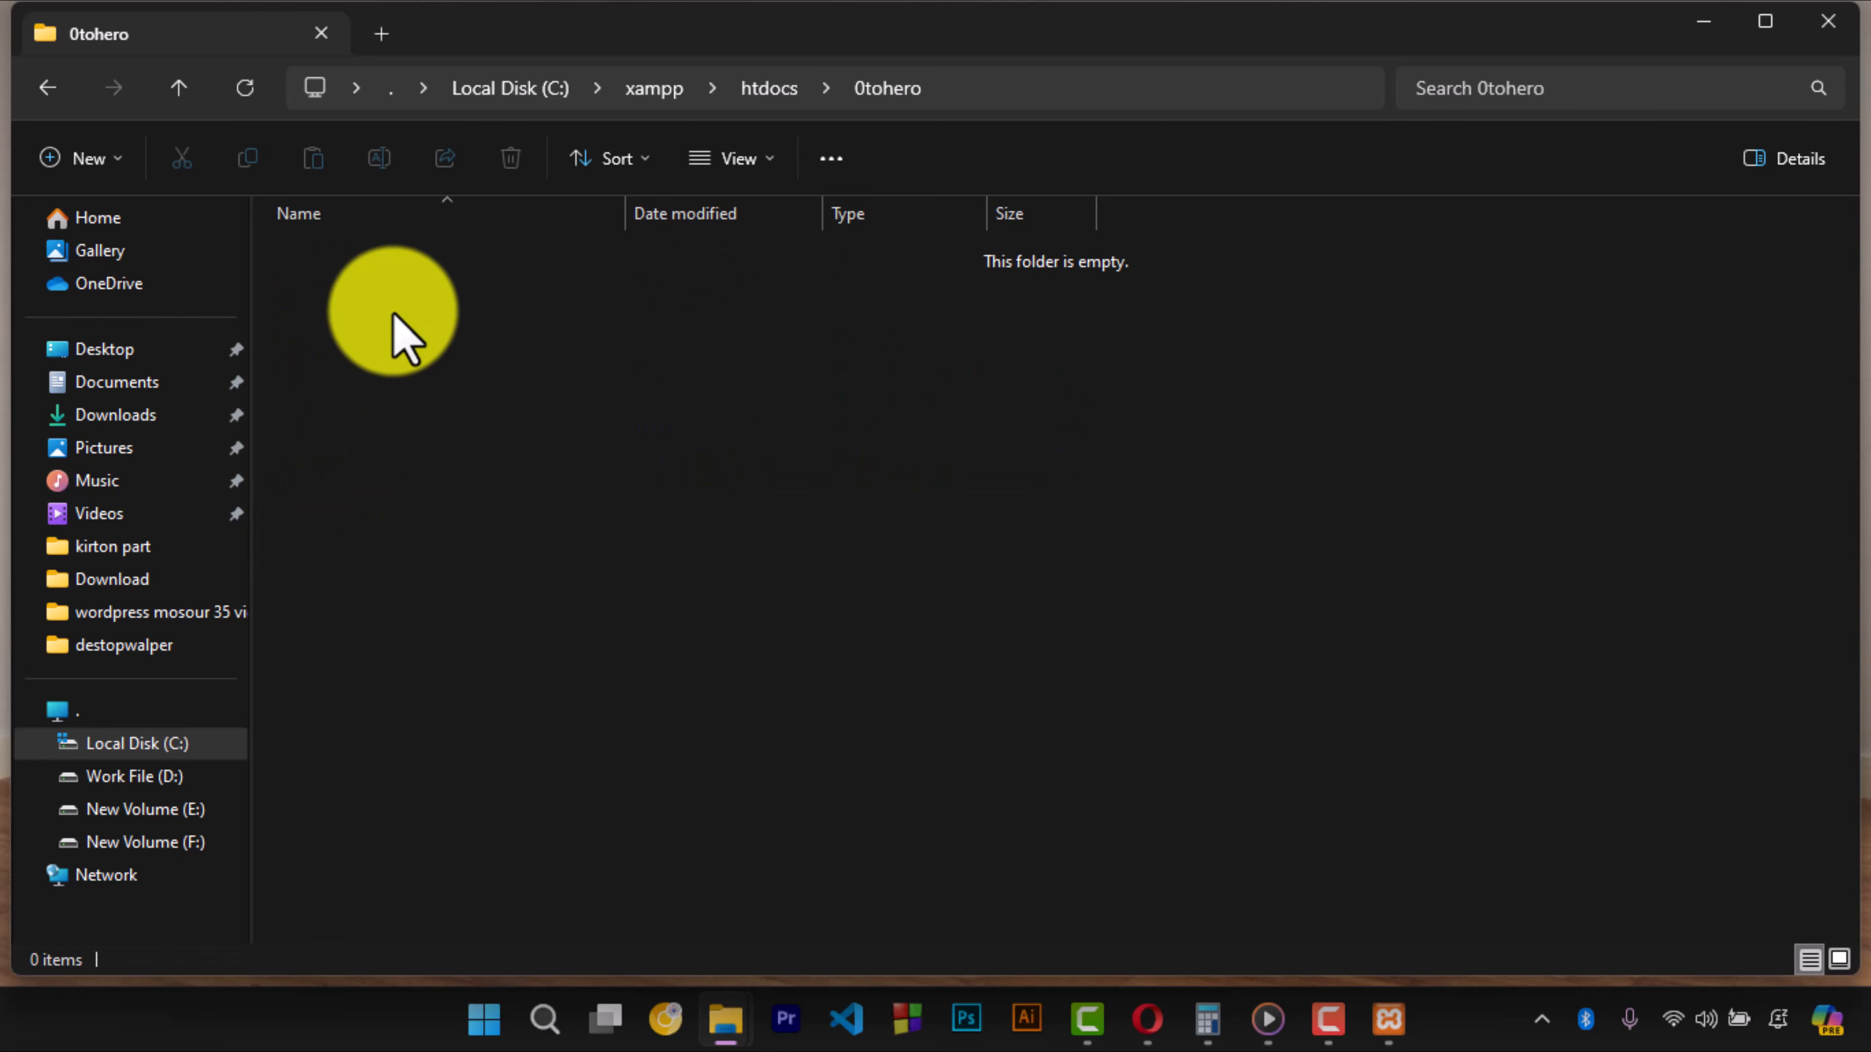
right_click(464, 362)
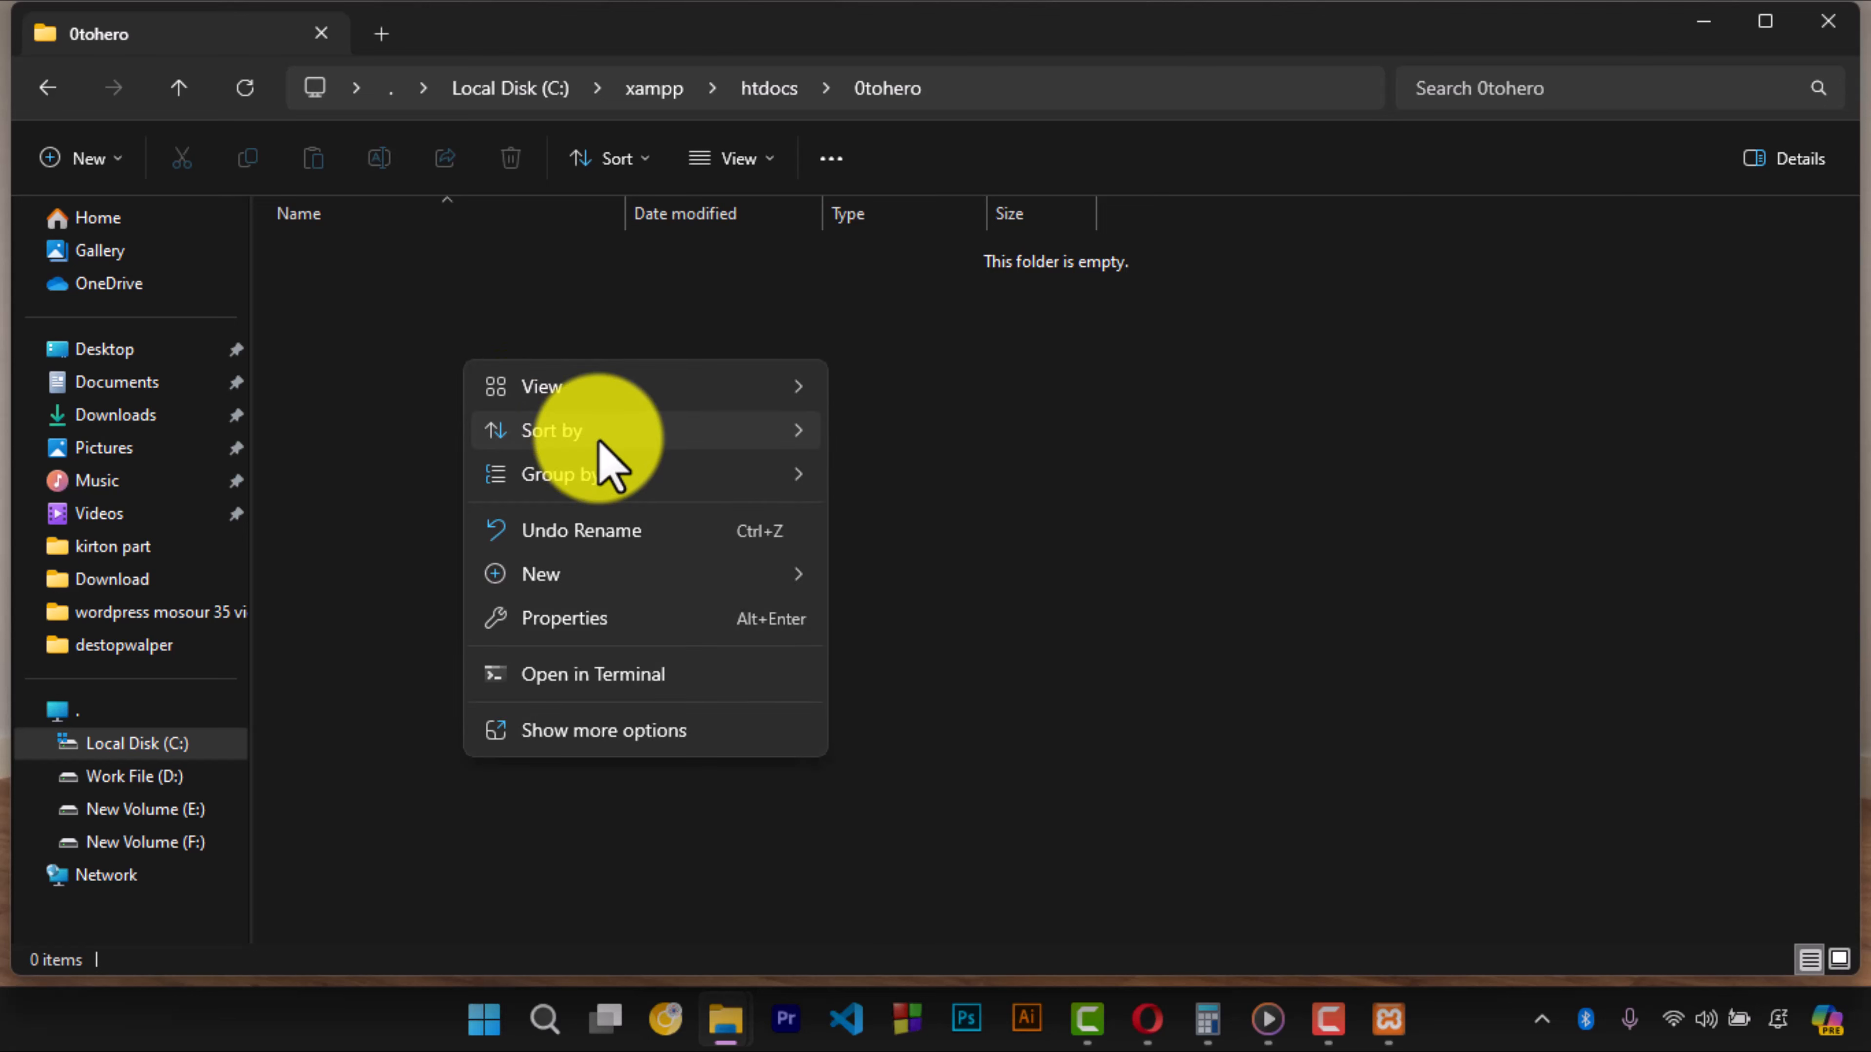
mouse_move(601, 442)
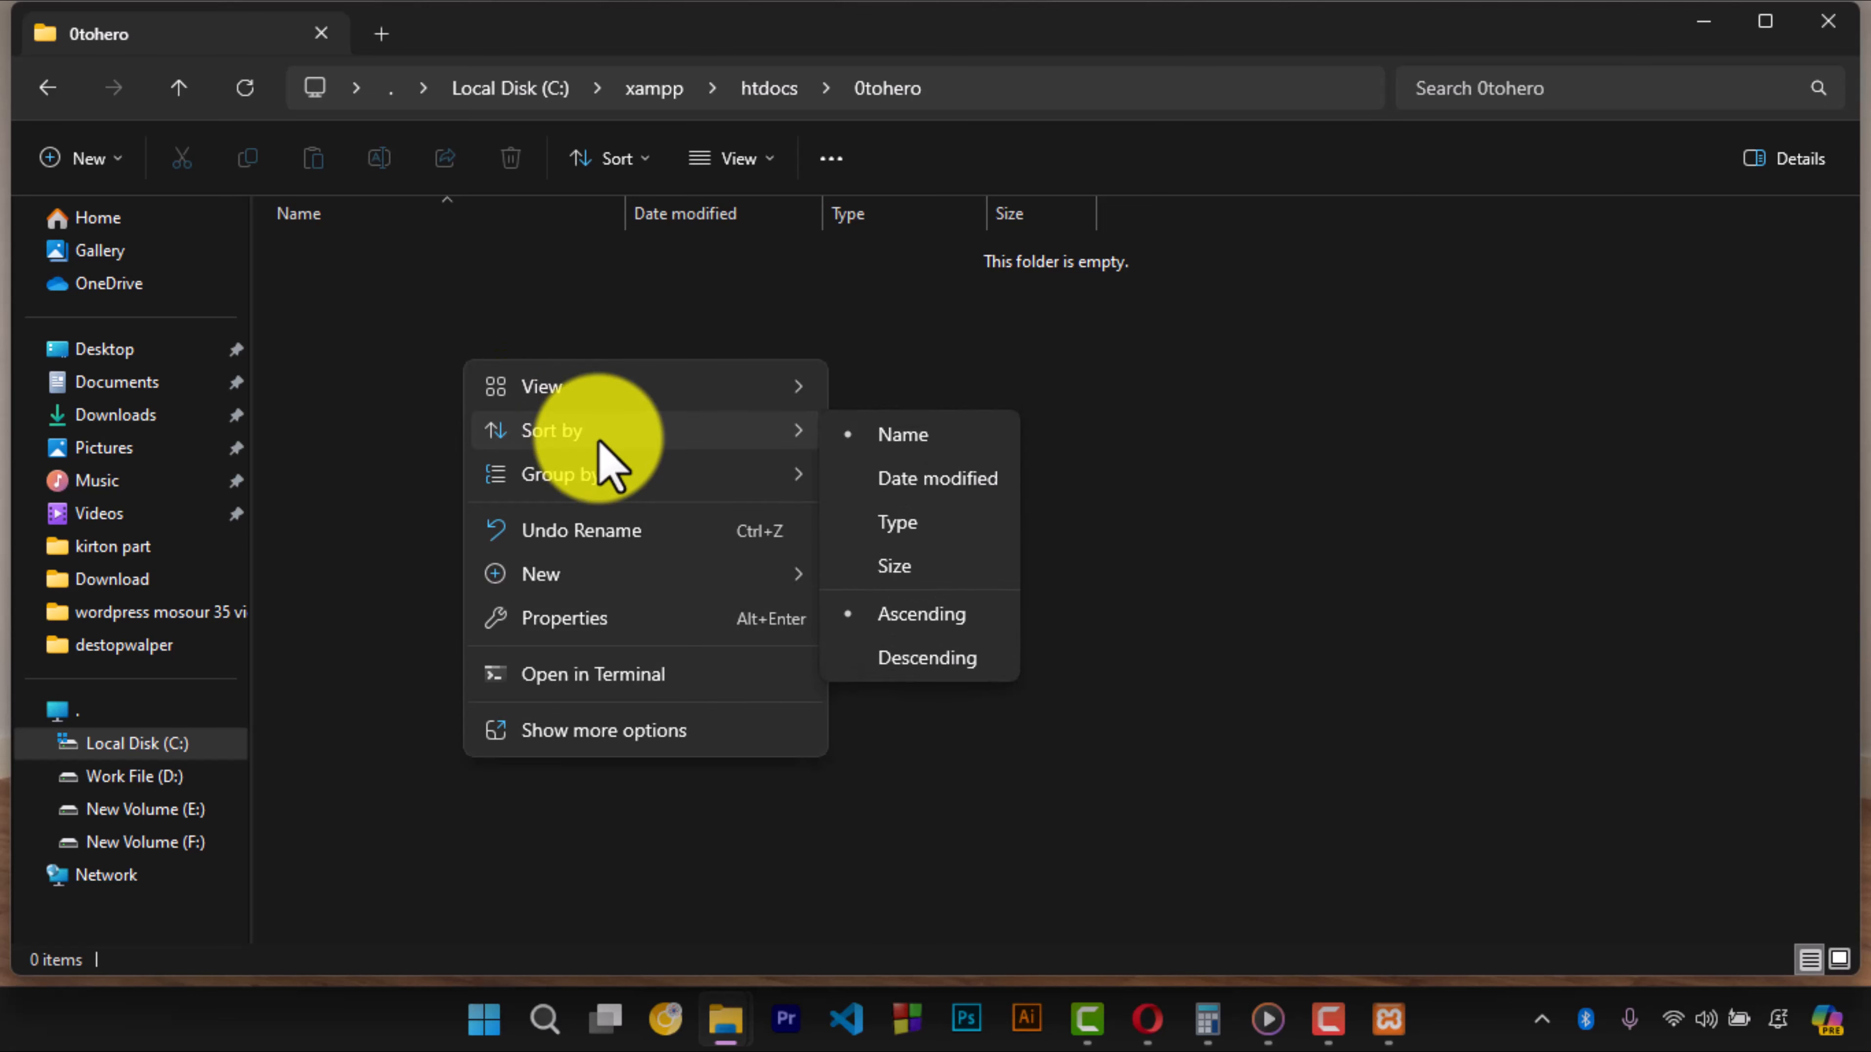
left_click(606, 734)
mouse_move(618, 693)
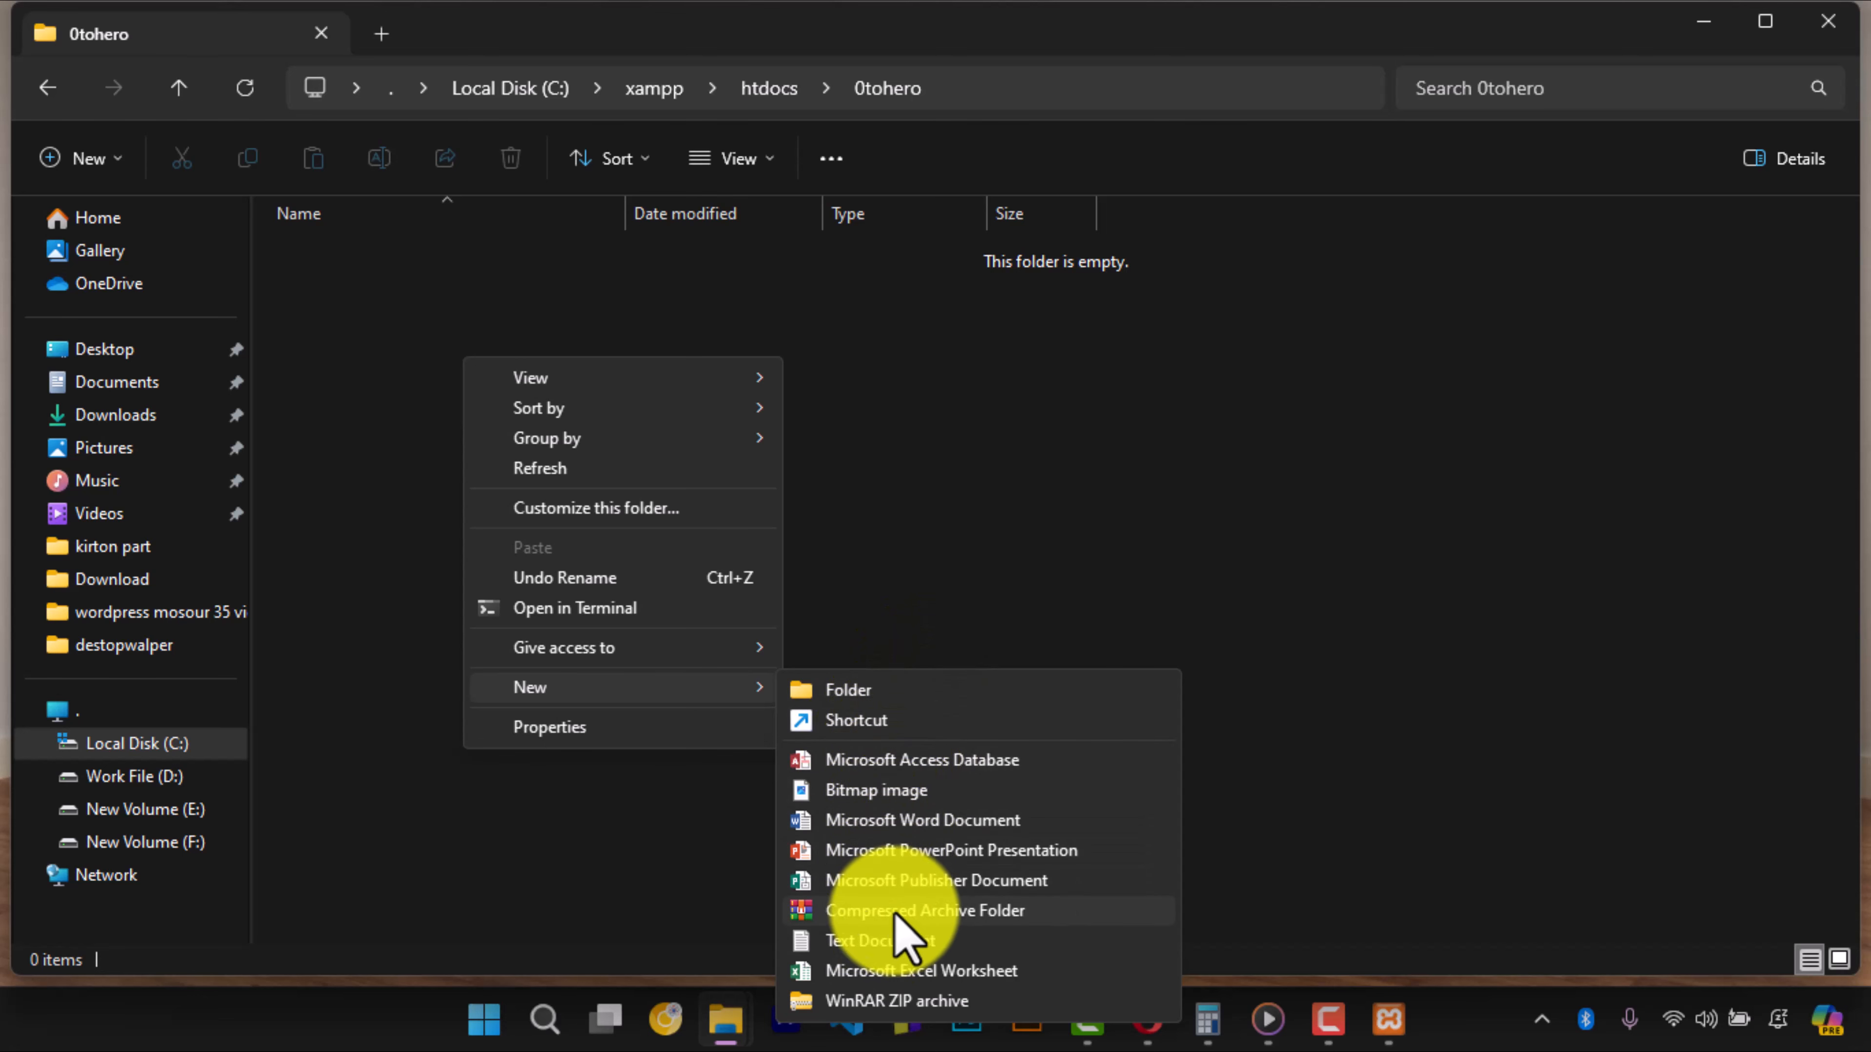
left_click(905, 943)
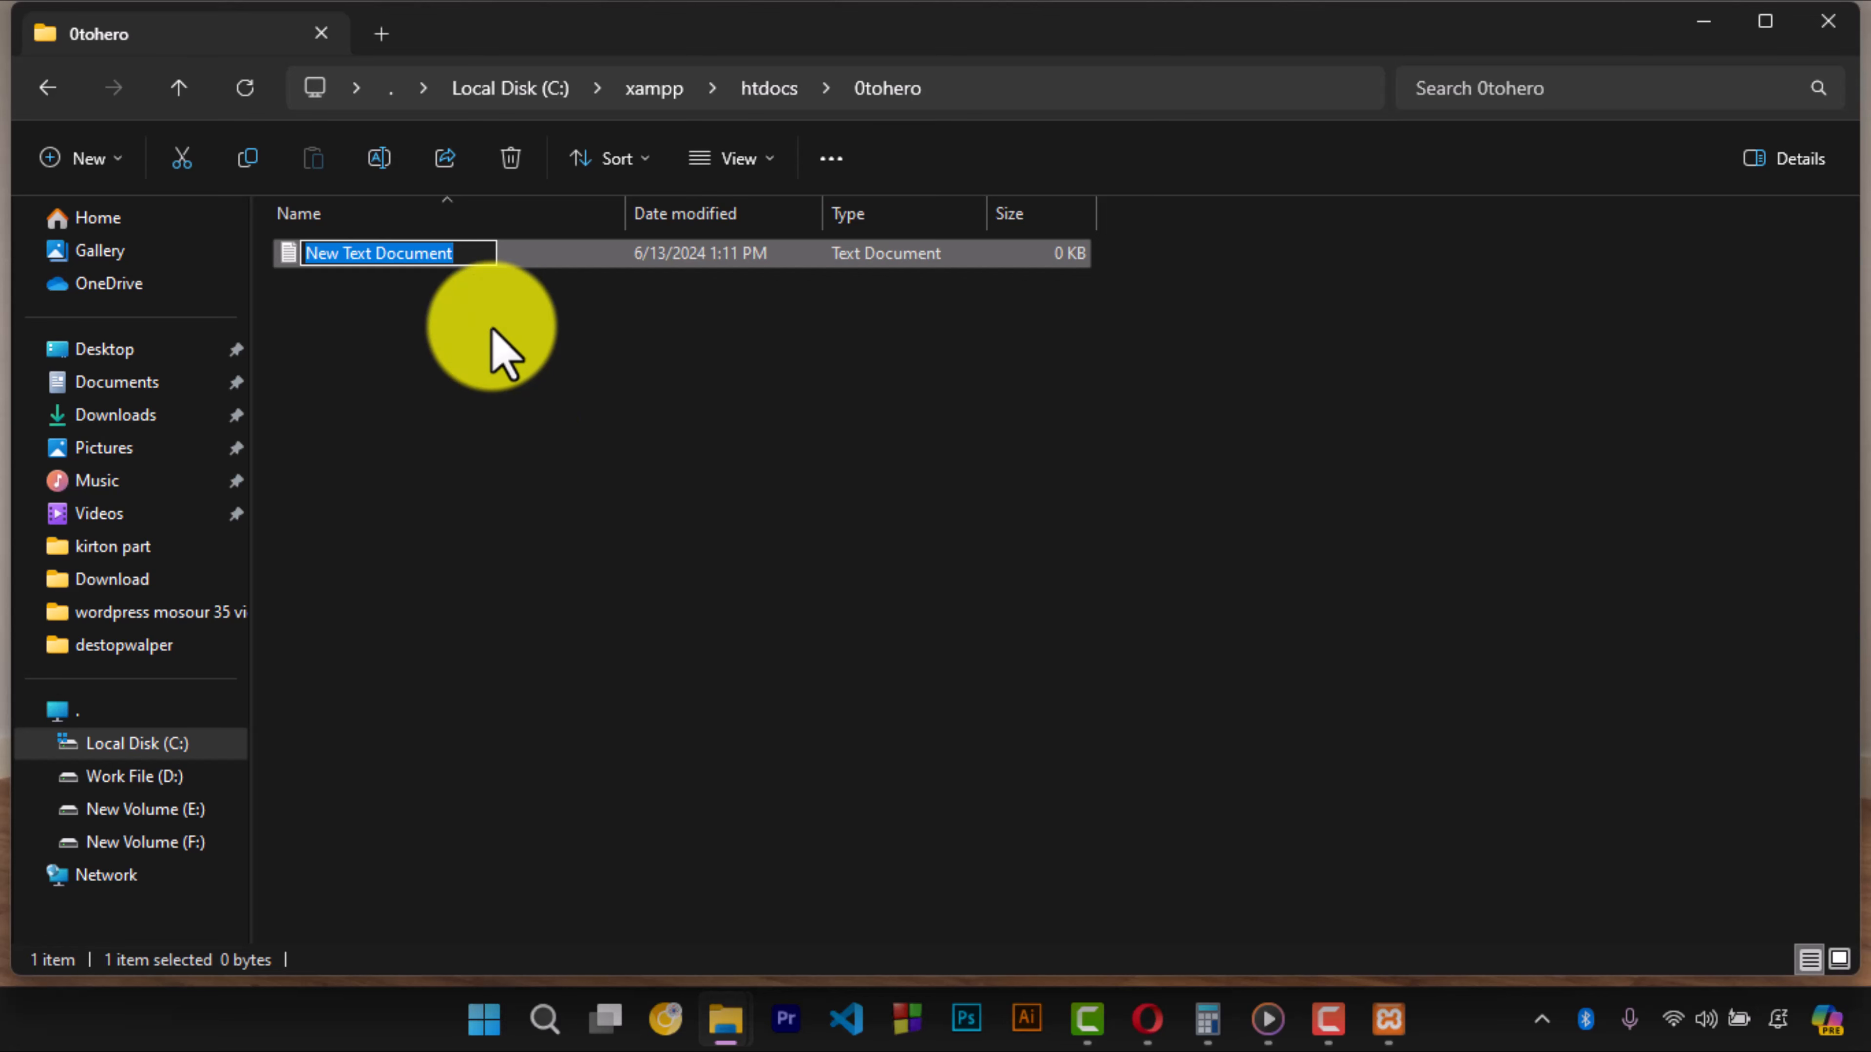
type("hero")
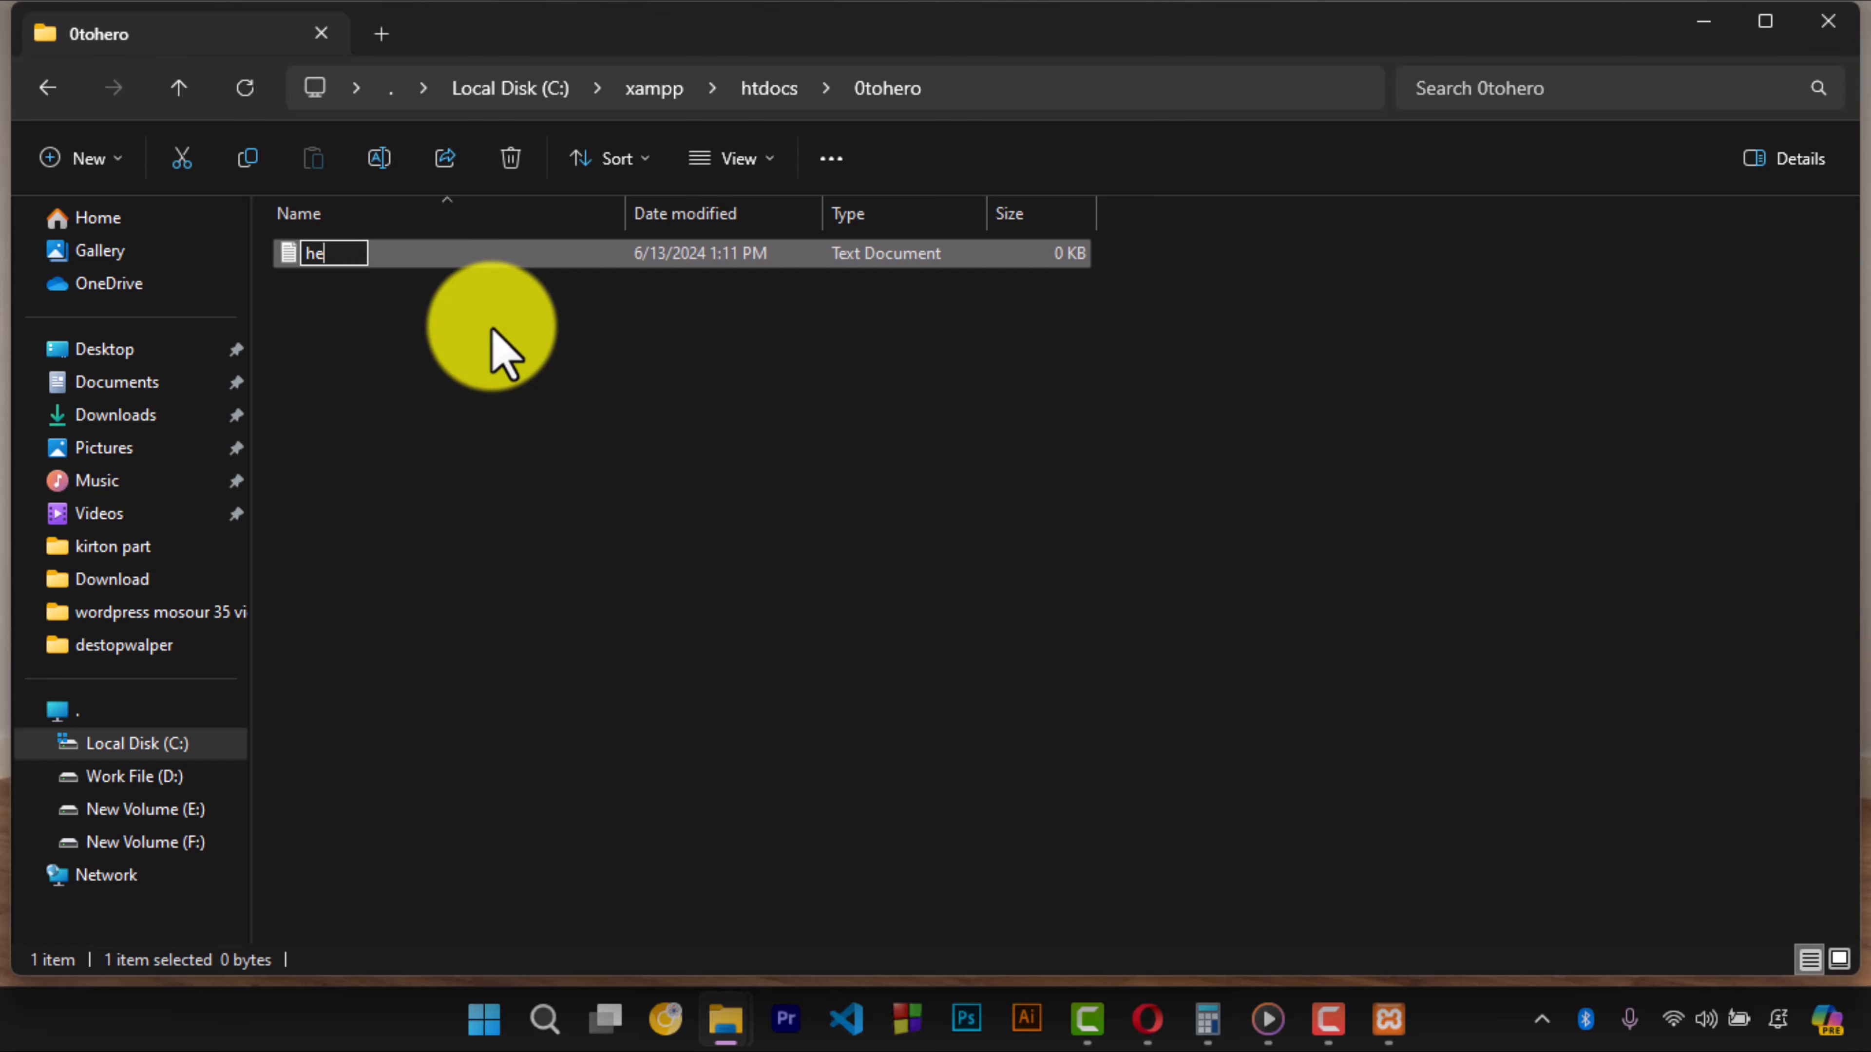
key("BackSpace")
key("BackSpace")
key("BackSpace")
key("BackSpace")
type("index.html")
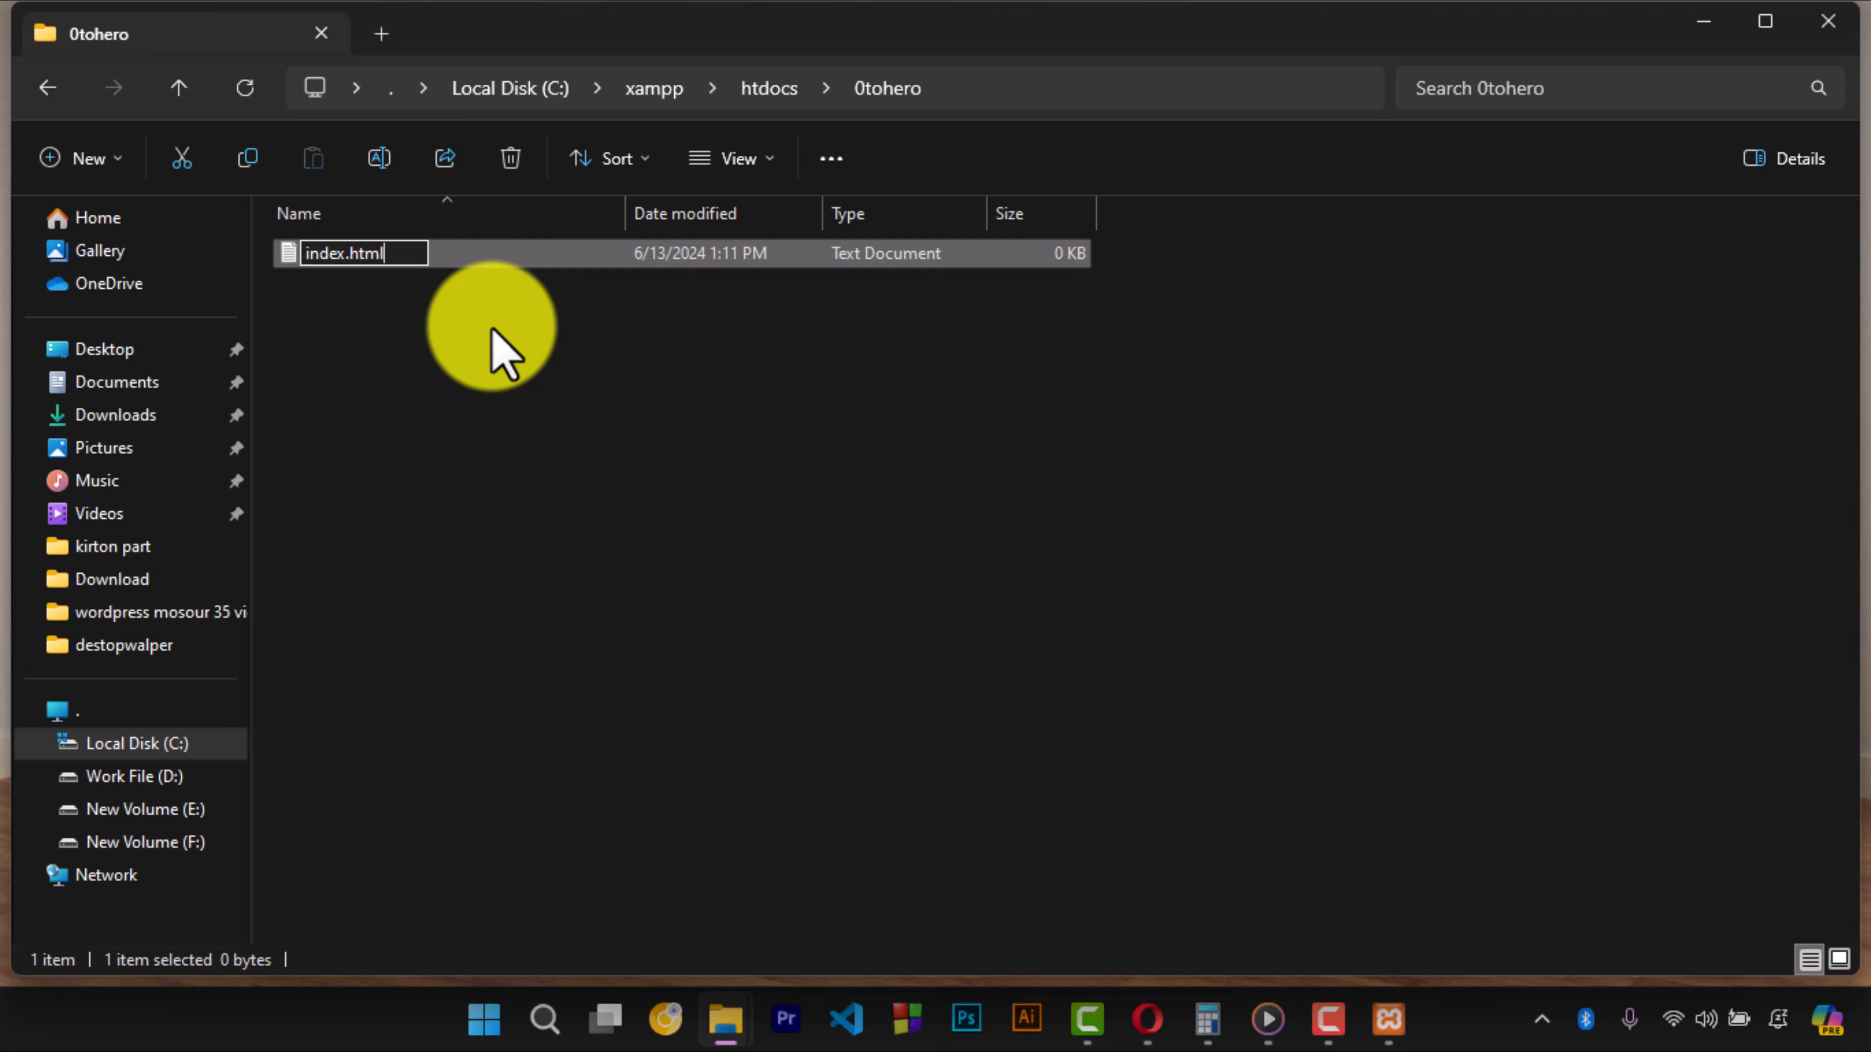
key("Return")
left_click(492, 330)
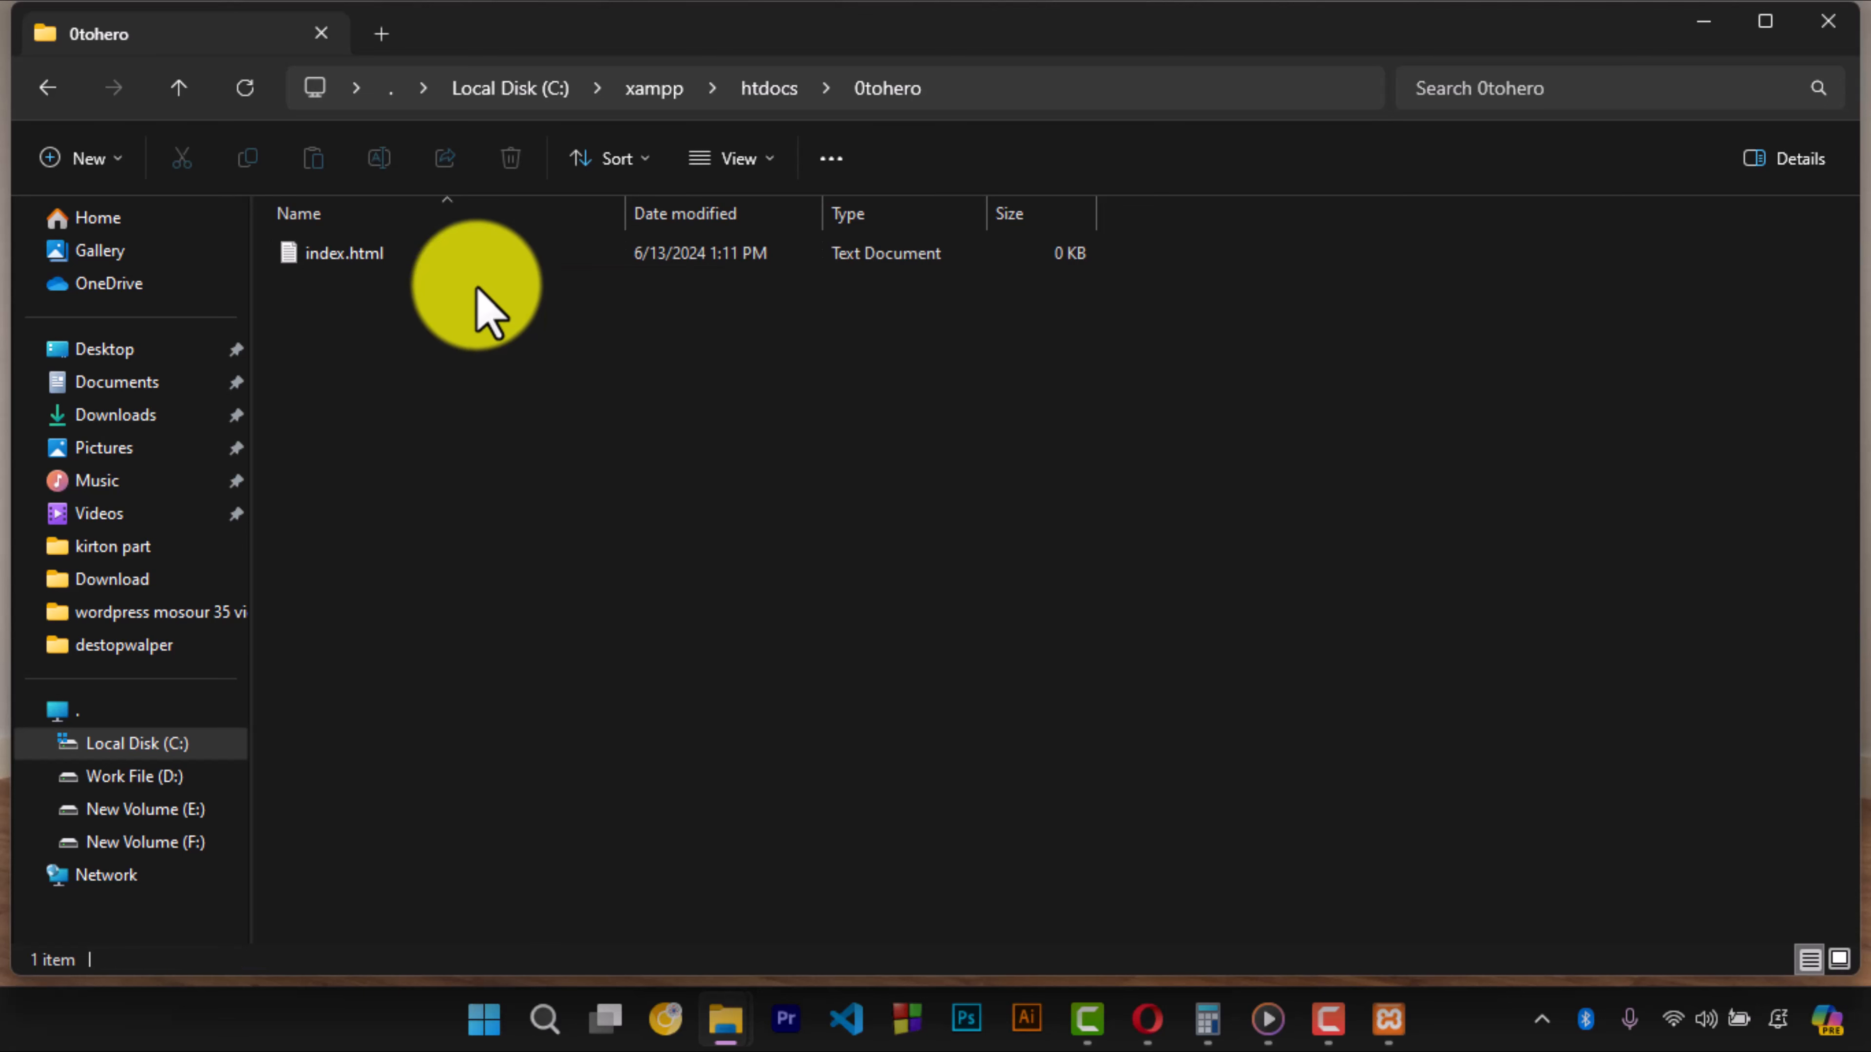
- Check the module status in the XAMPP Control Panel and open index.html from the 0tohero folder in Notepad
left_click(1389, 1019)
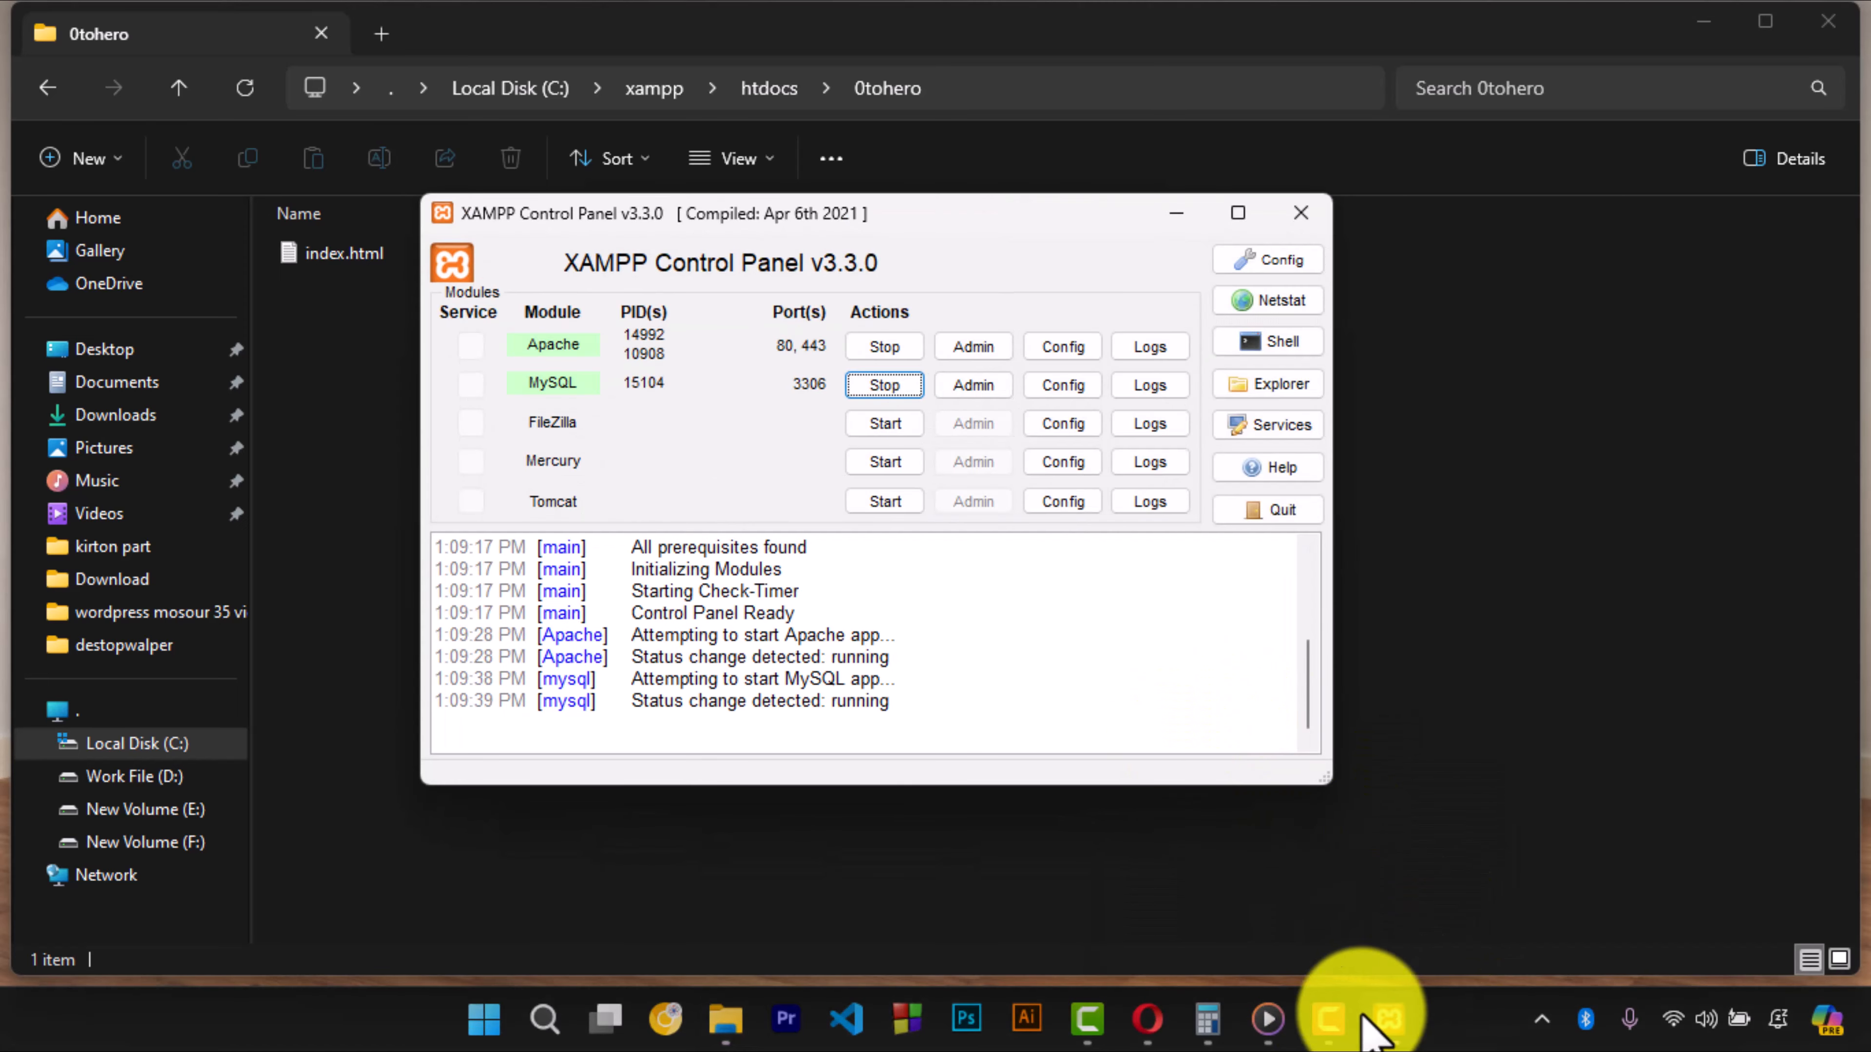
left_click(1389, 1018)
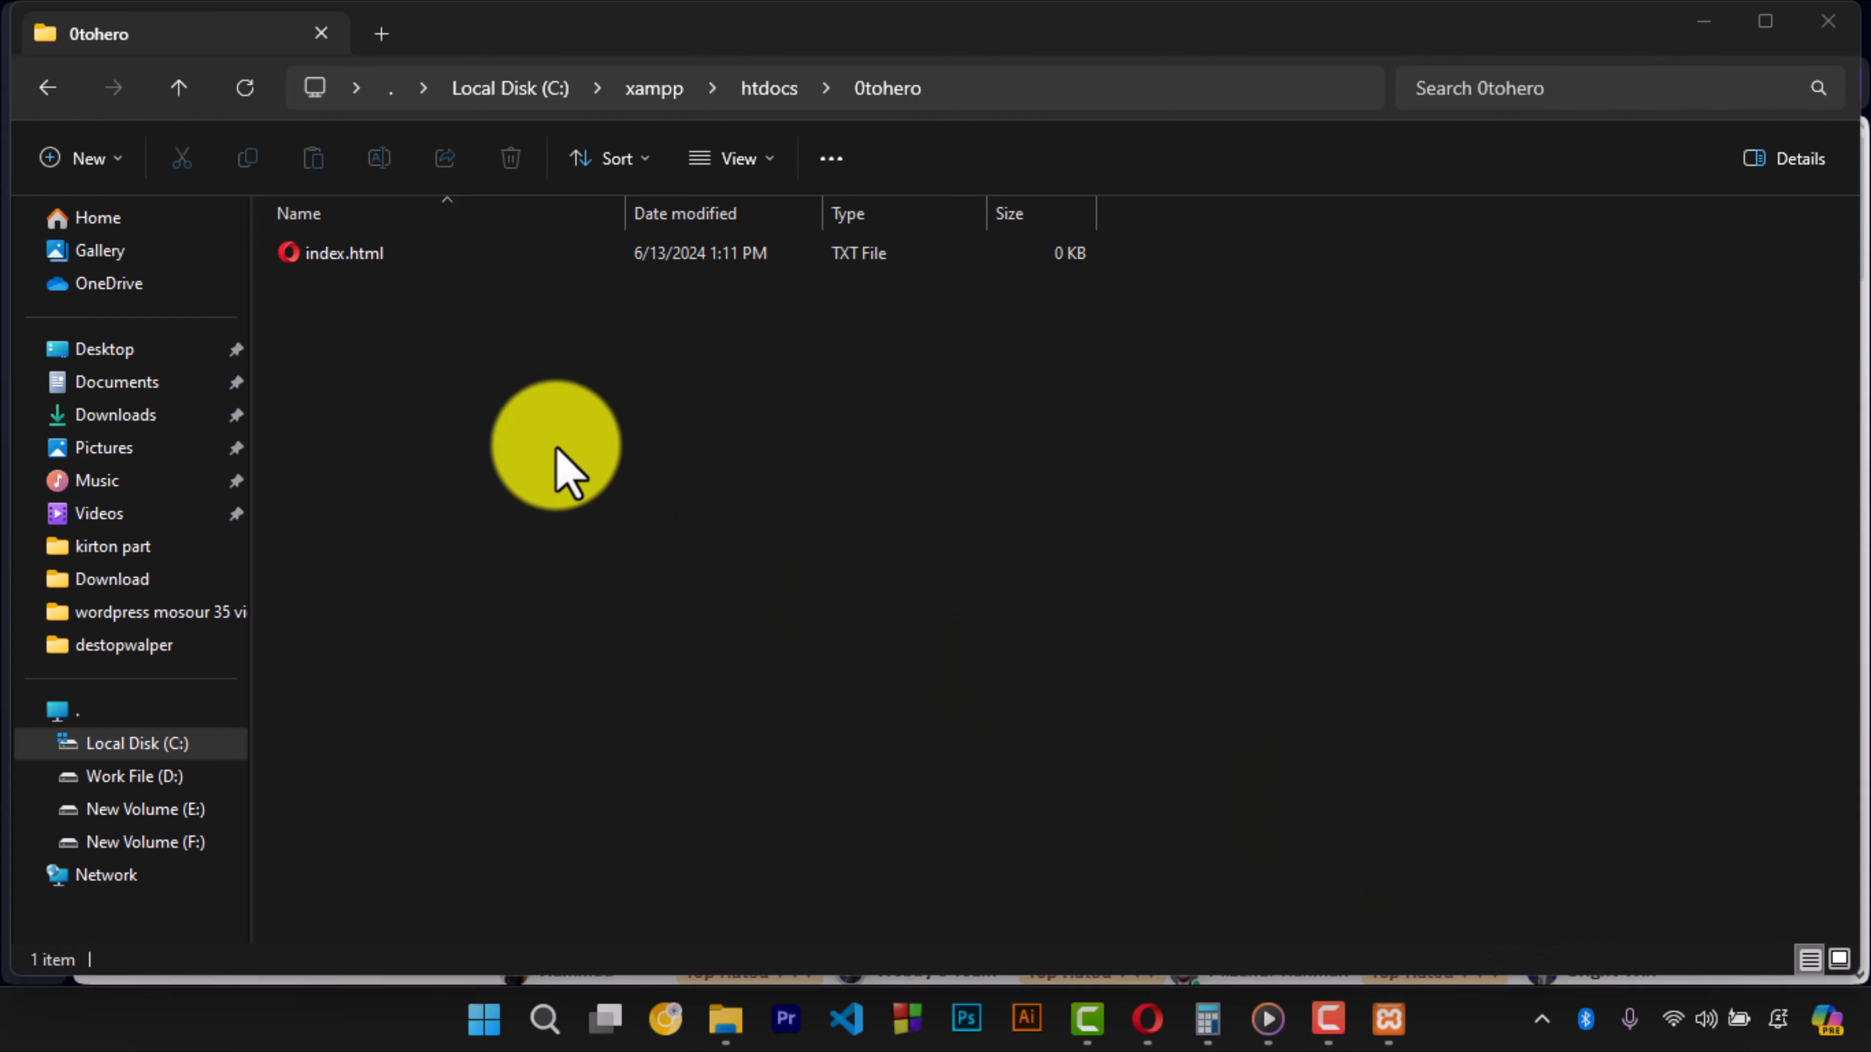
left_click(323, 263)
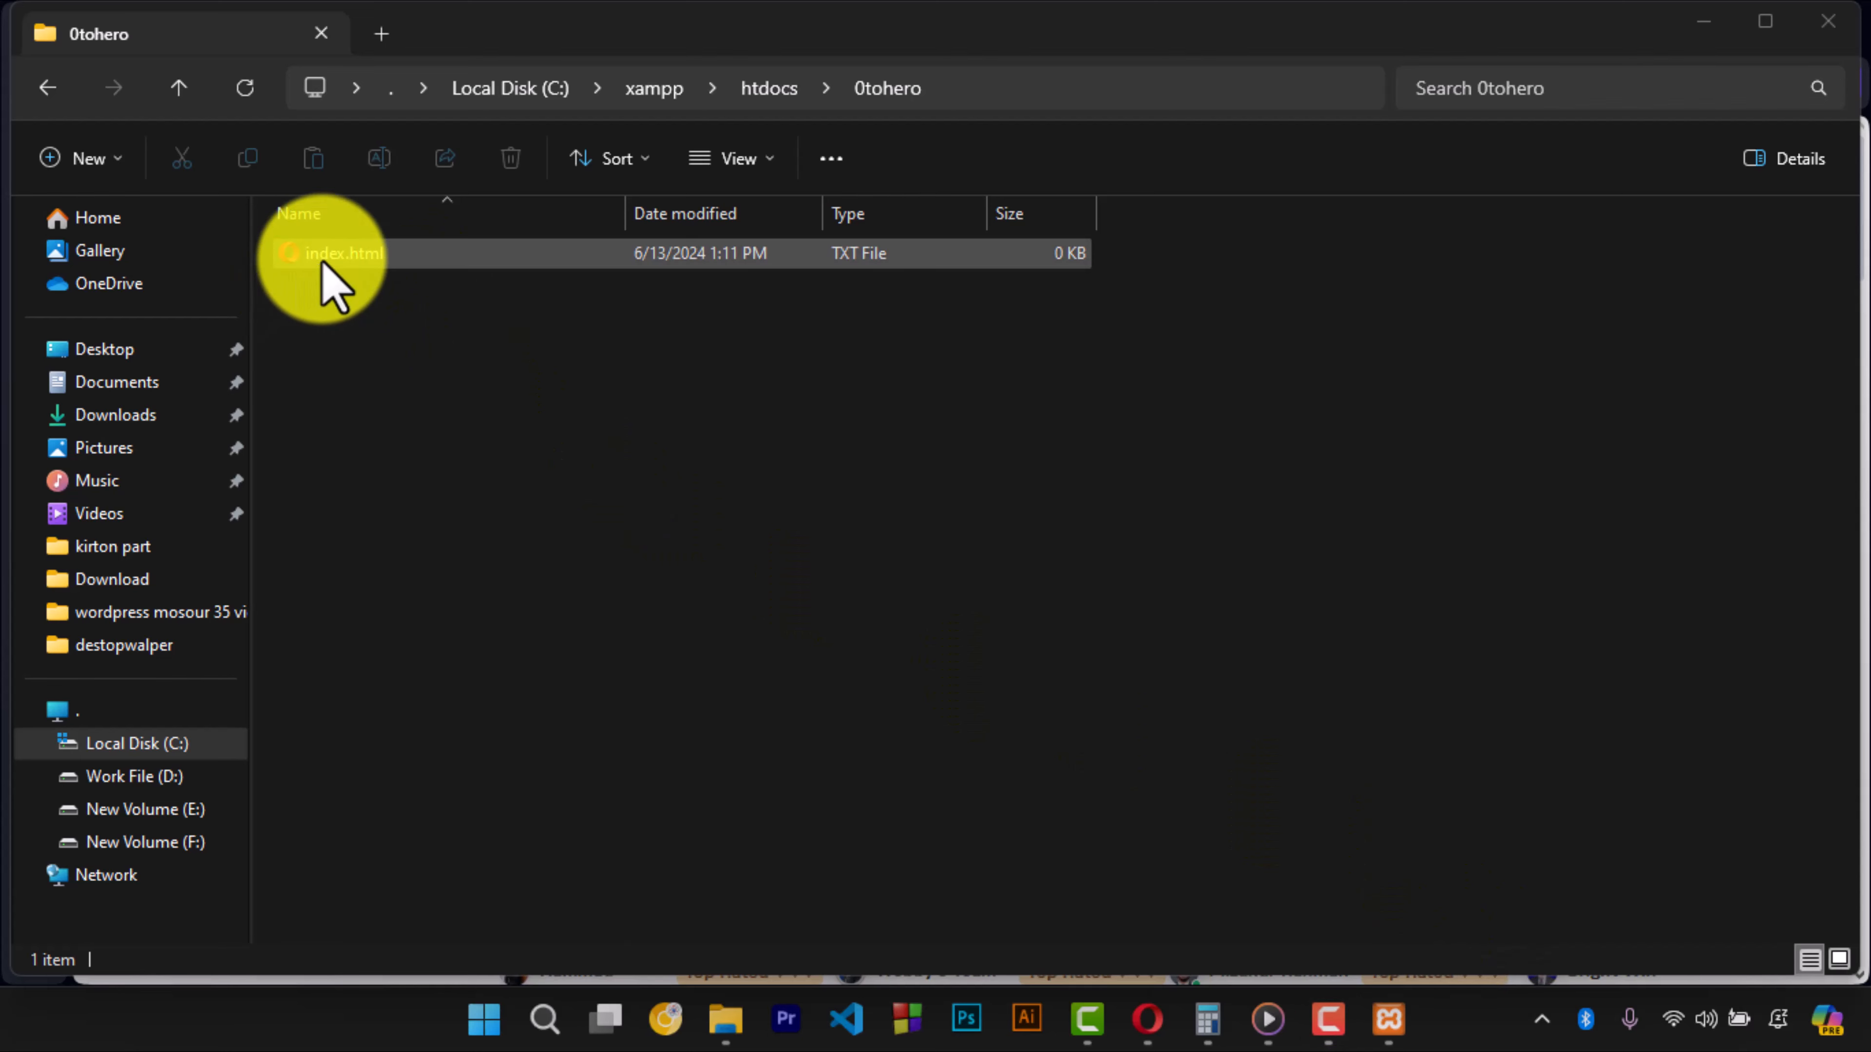
left_click(384, 262)
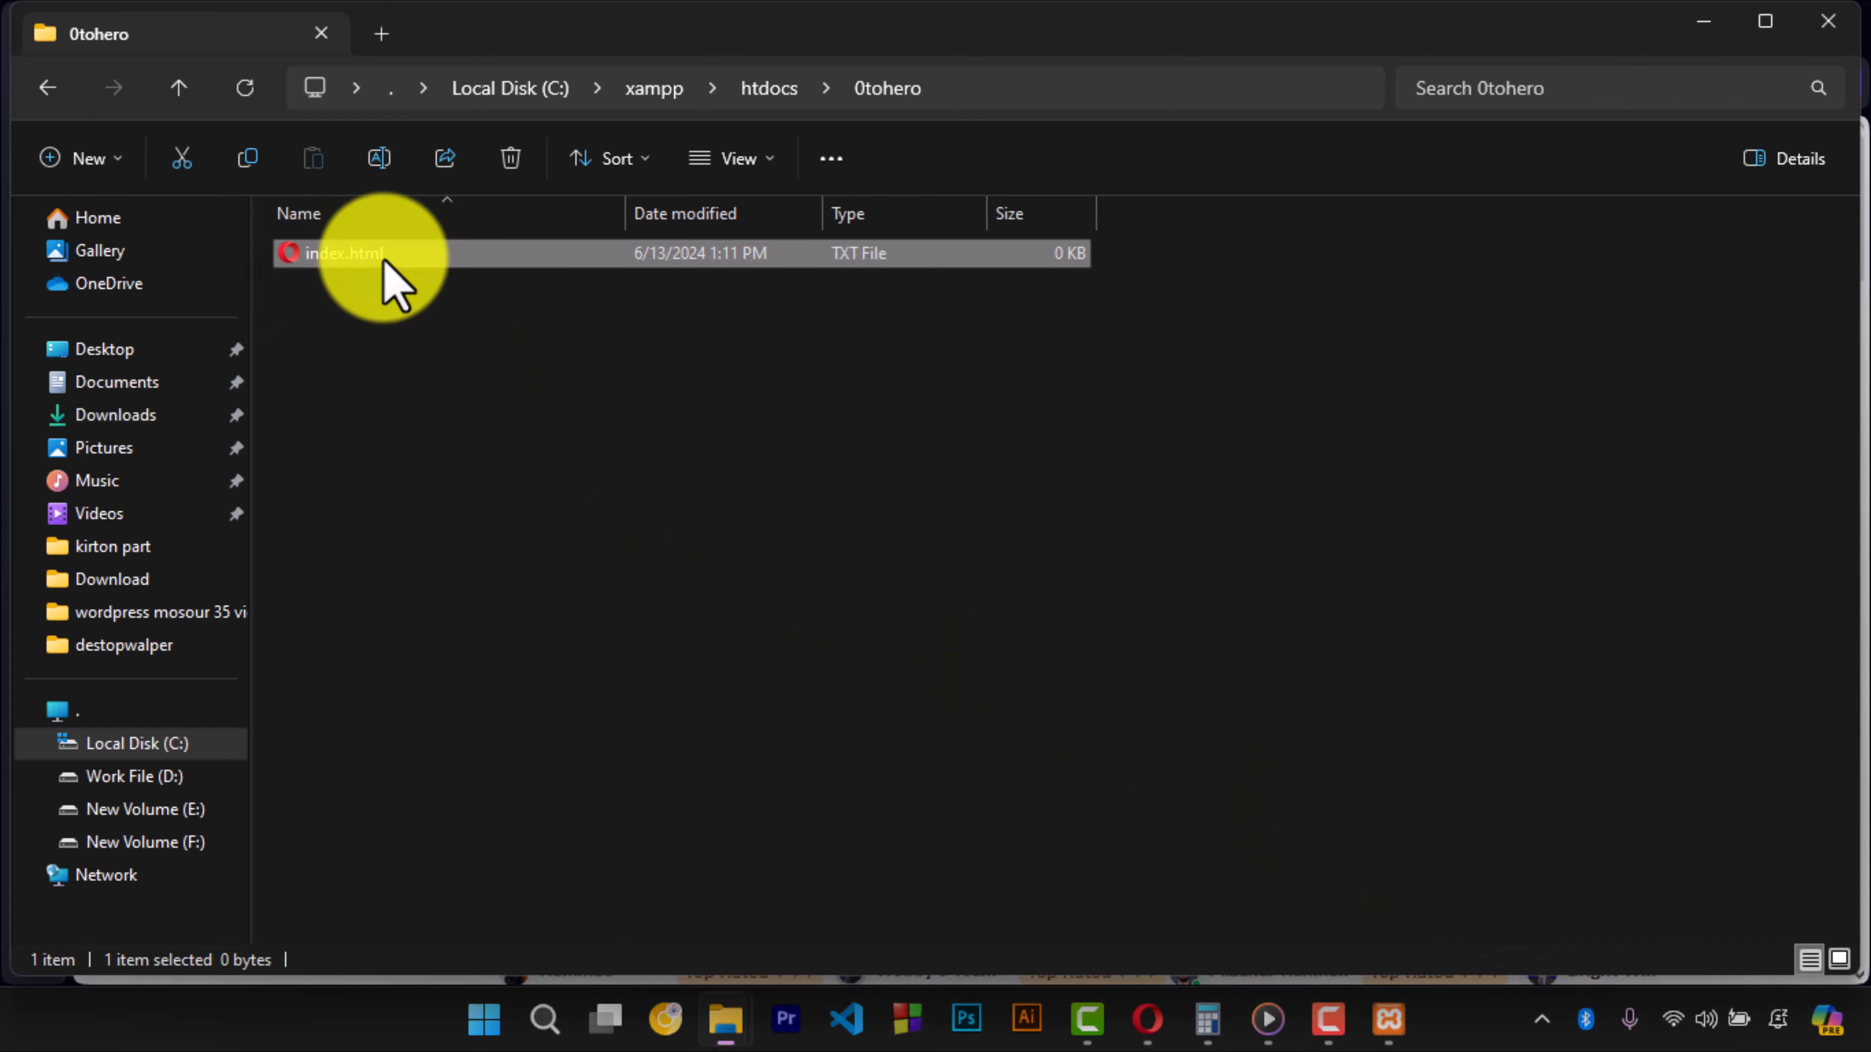
right_click(384, 261)
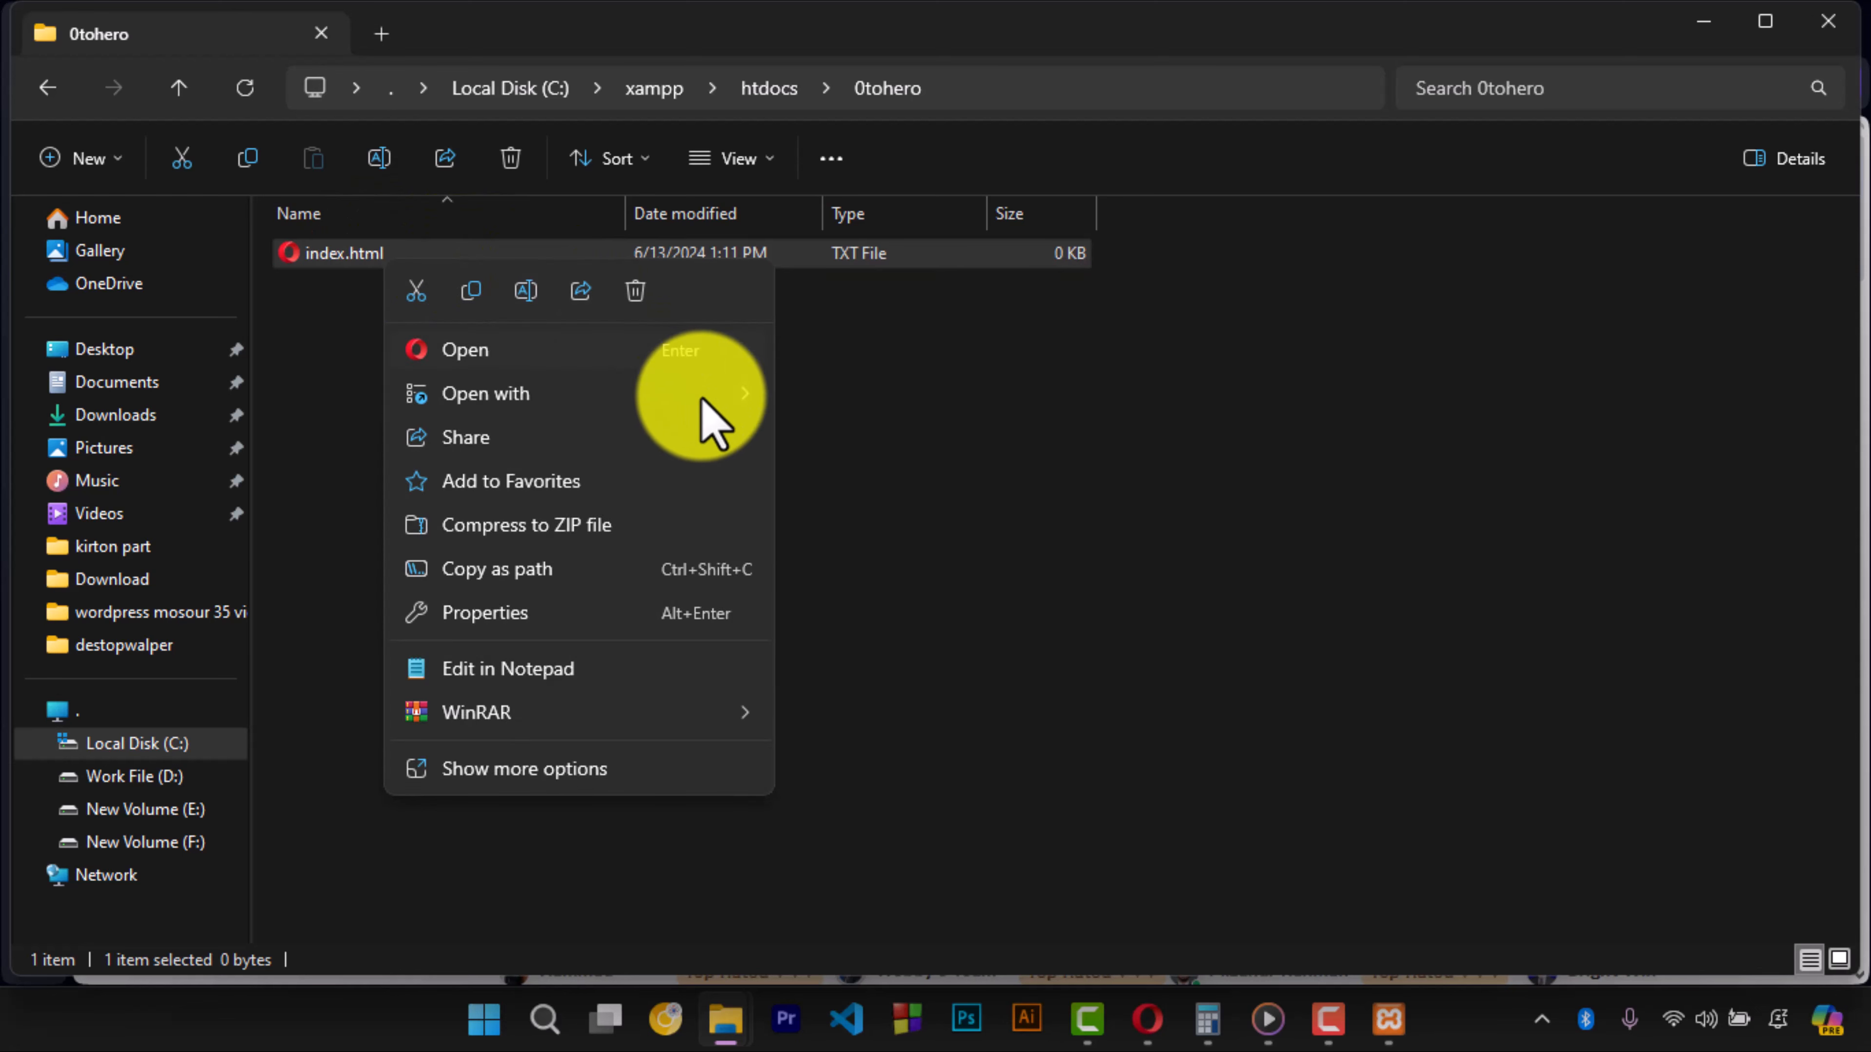
mouse_move(718, 413)
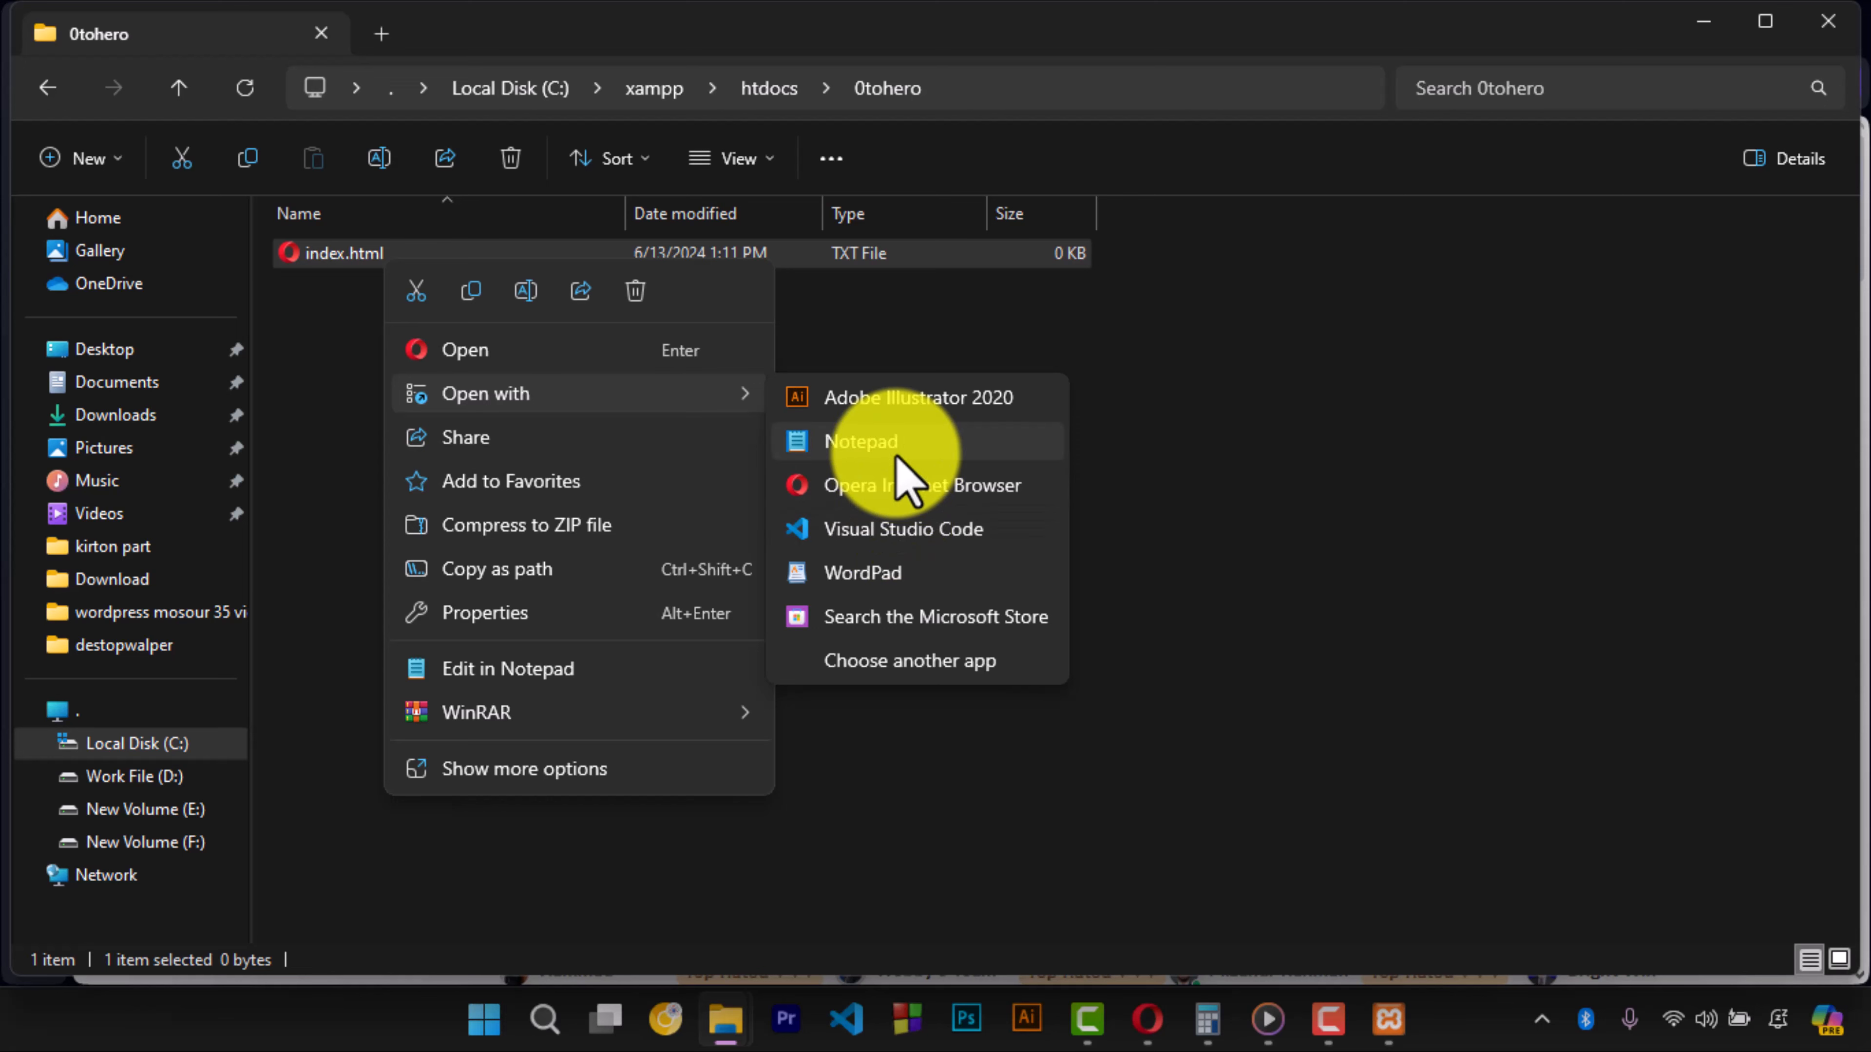
left_click(878, 441)
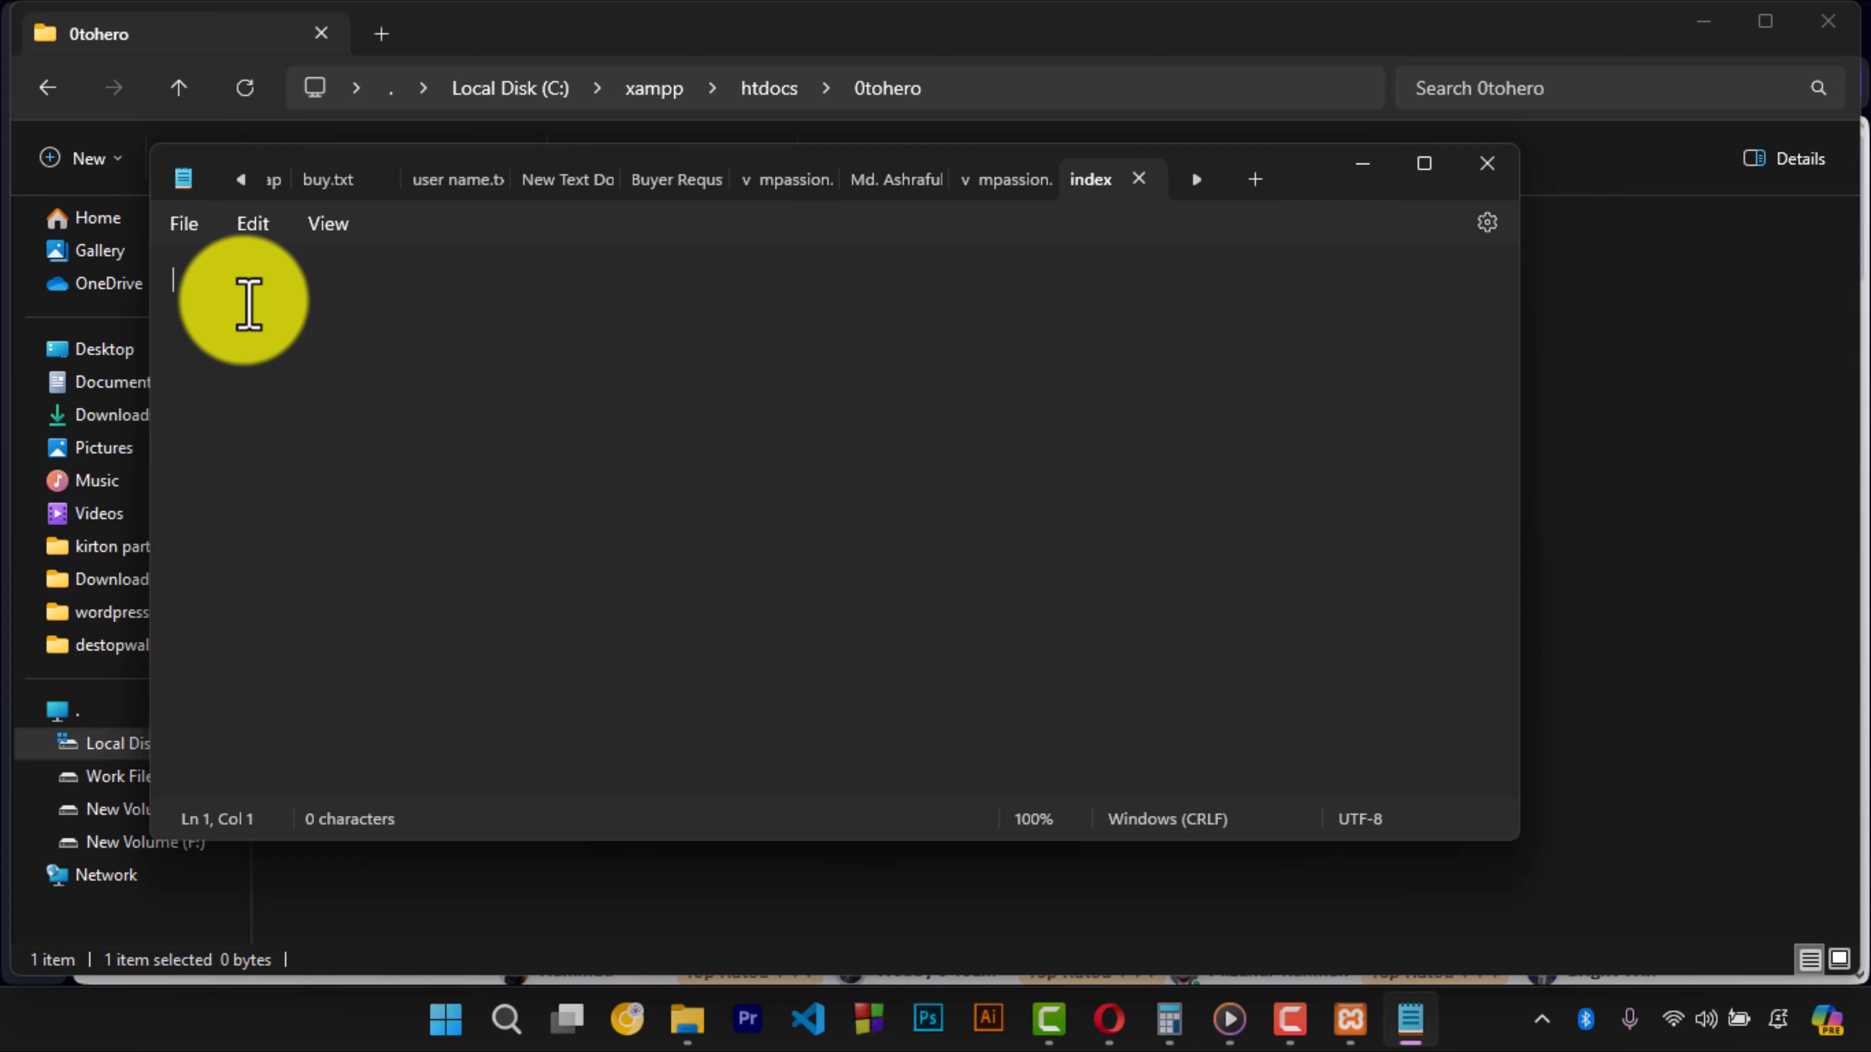
- Enter Hello as the file's content, save it, and close Notepad
type("Hello")
key("ctrl+s")
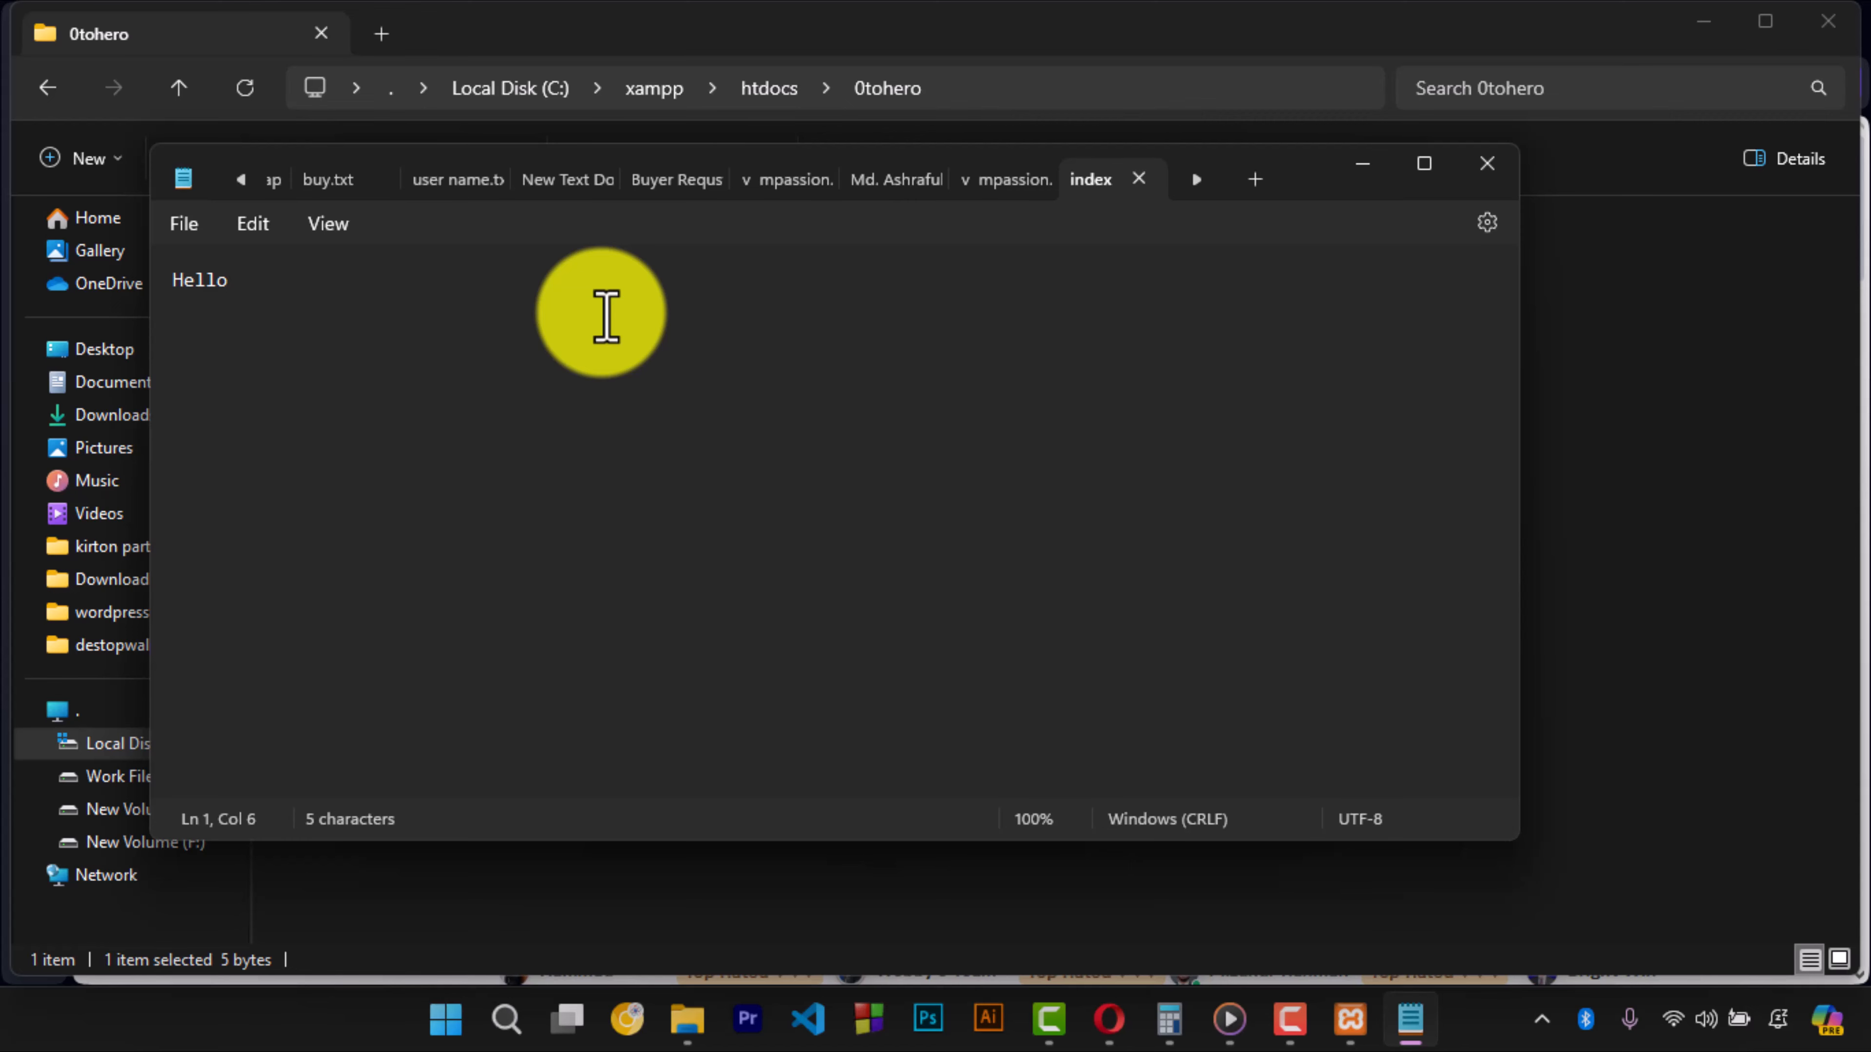
left_click(1486, 164)
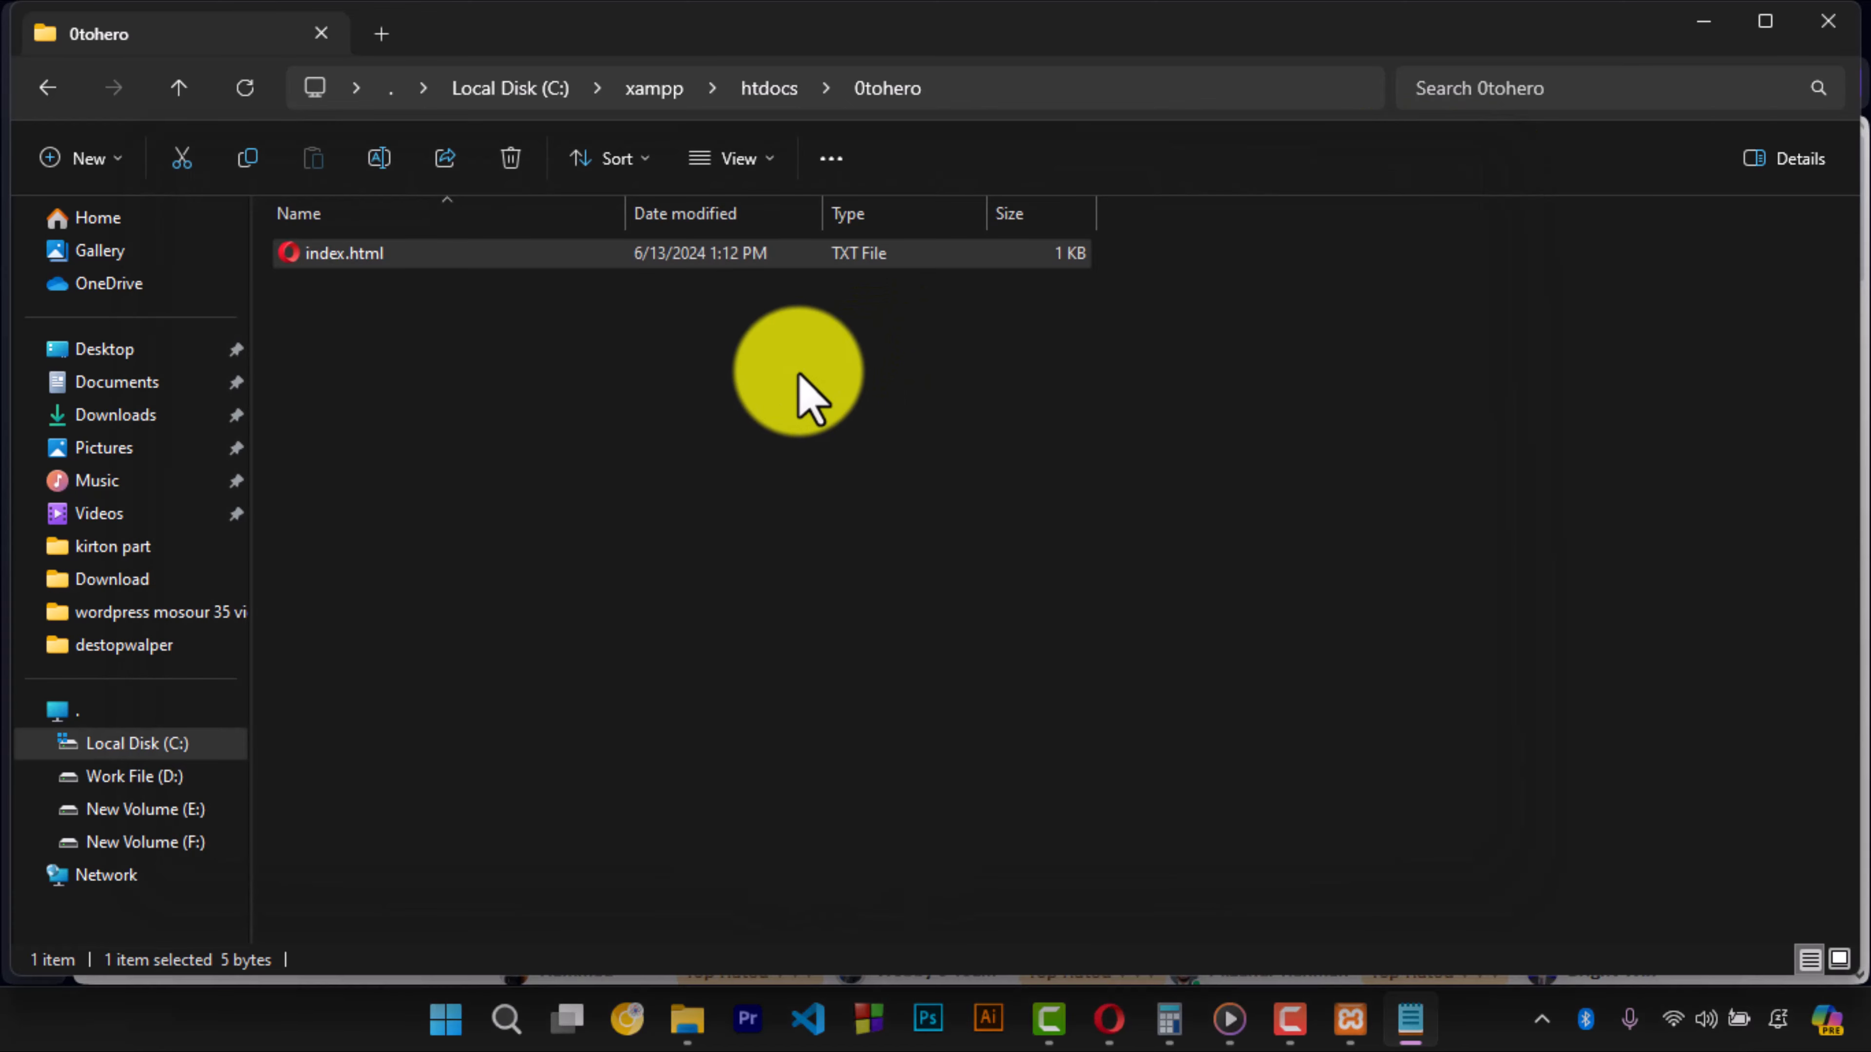
left_click(488, 335)
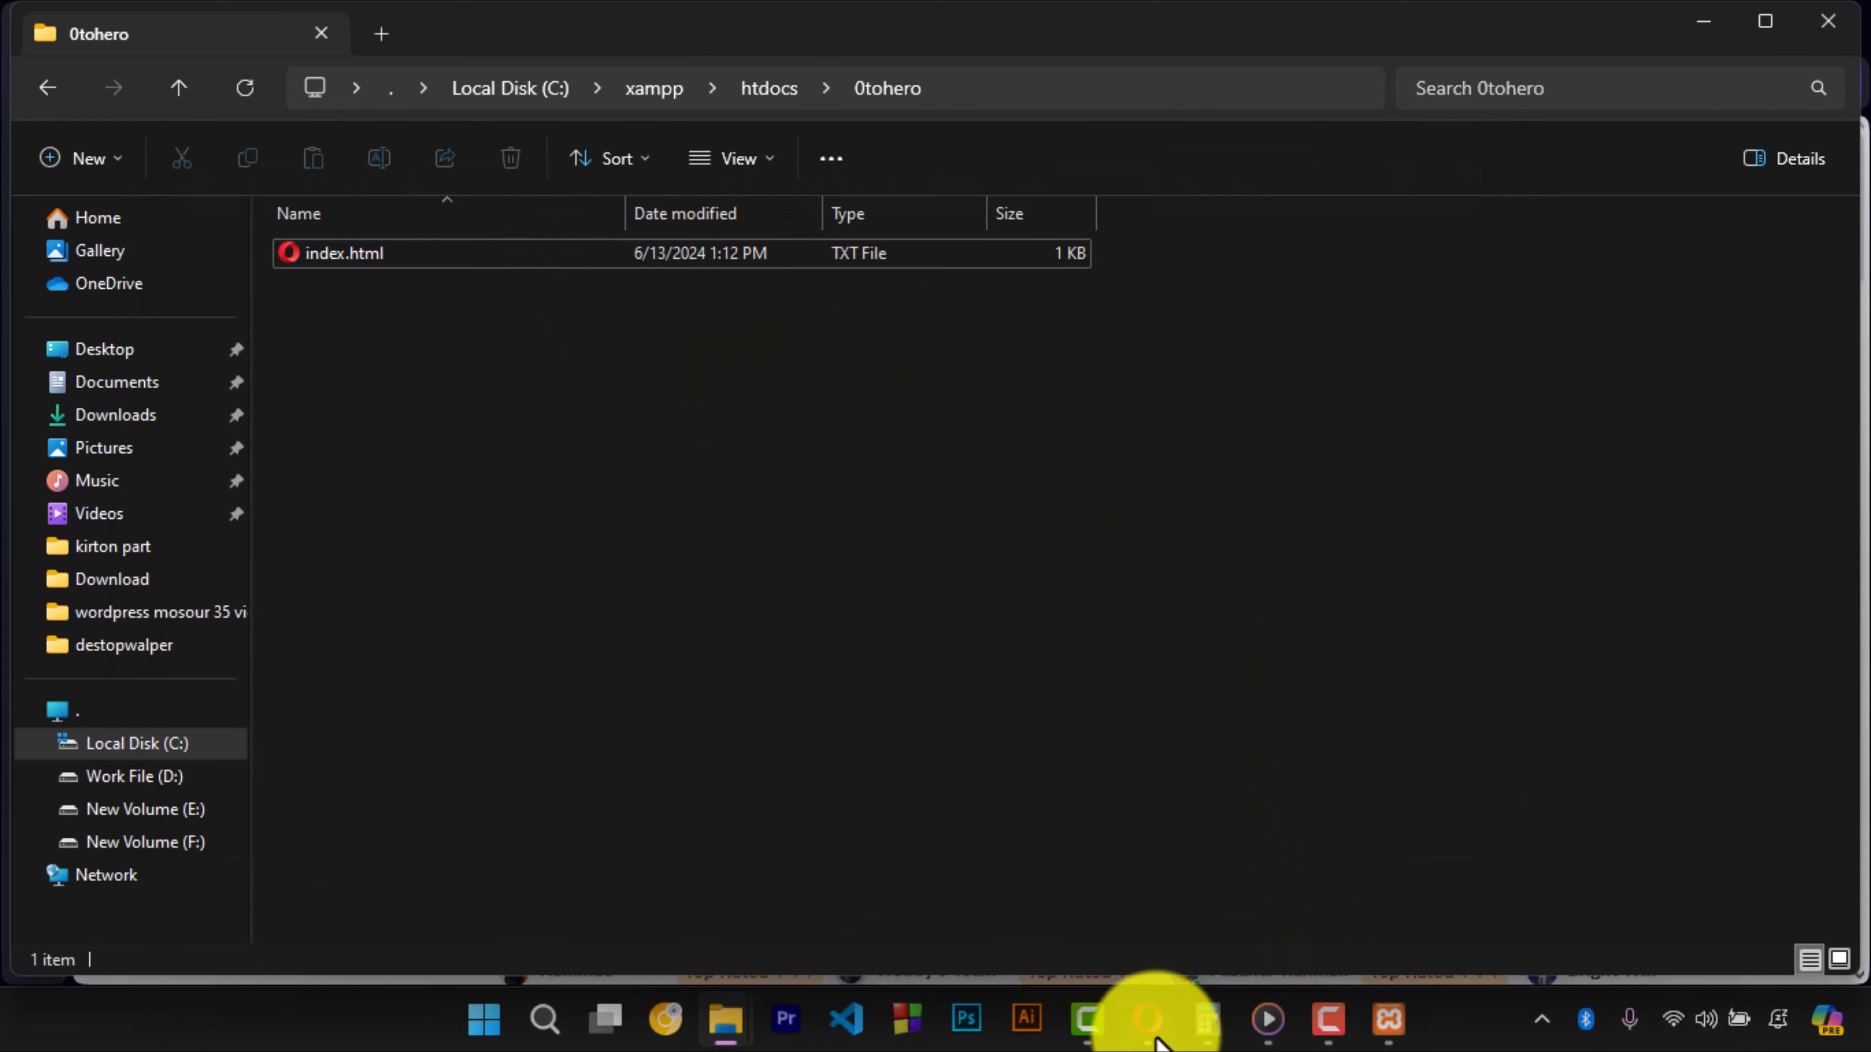
- Switch to Opera and load localhost/0tohero in a new browser tab
left_click(1149, 1020)
left_click(1025, 28)
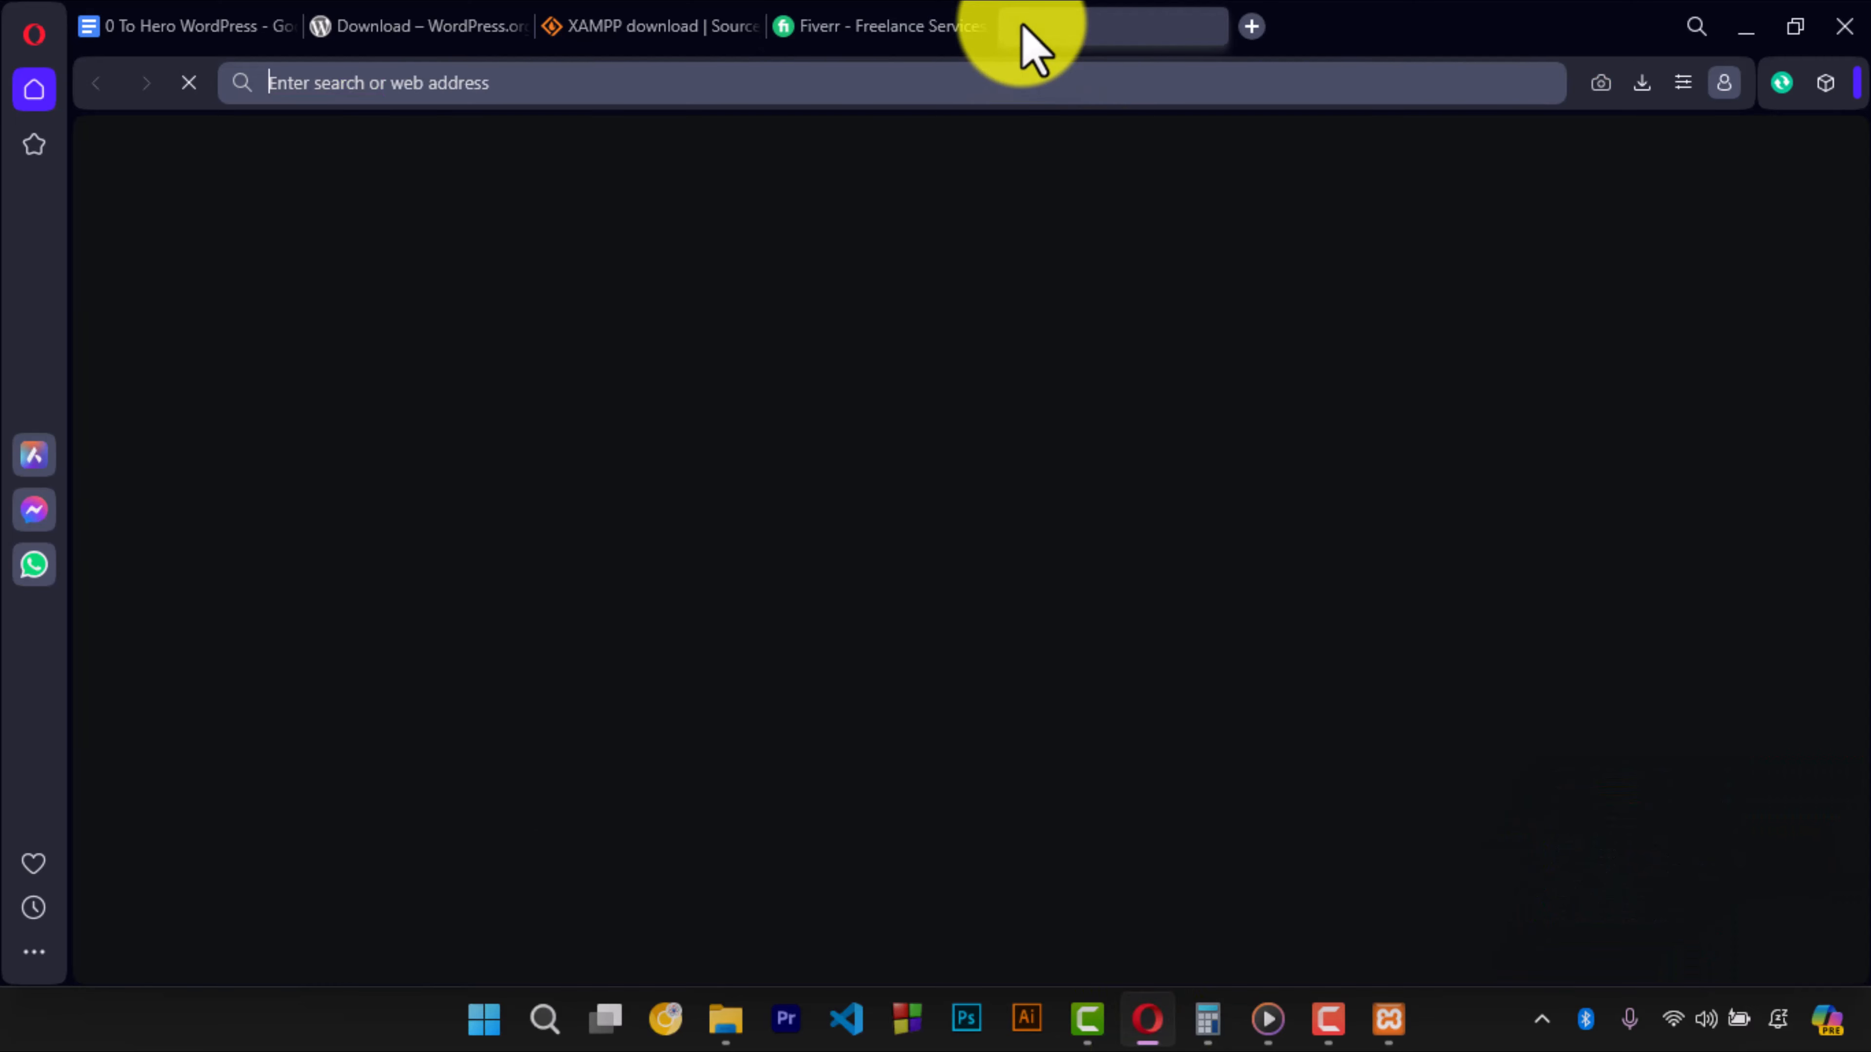
type("local")
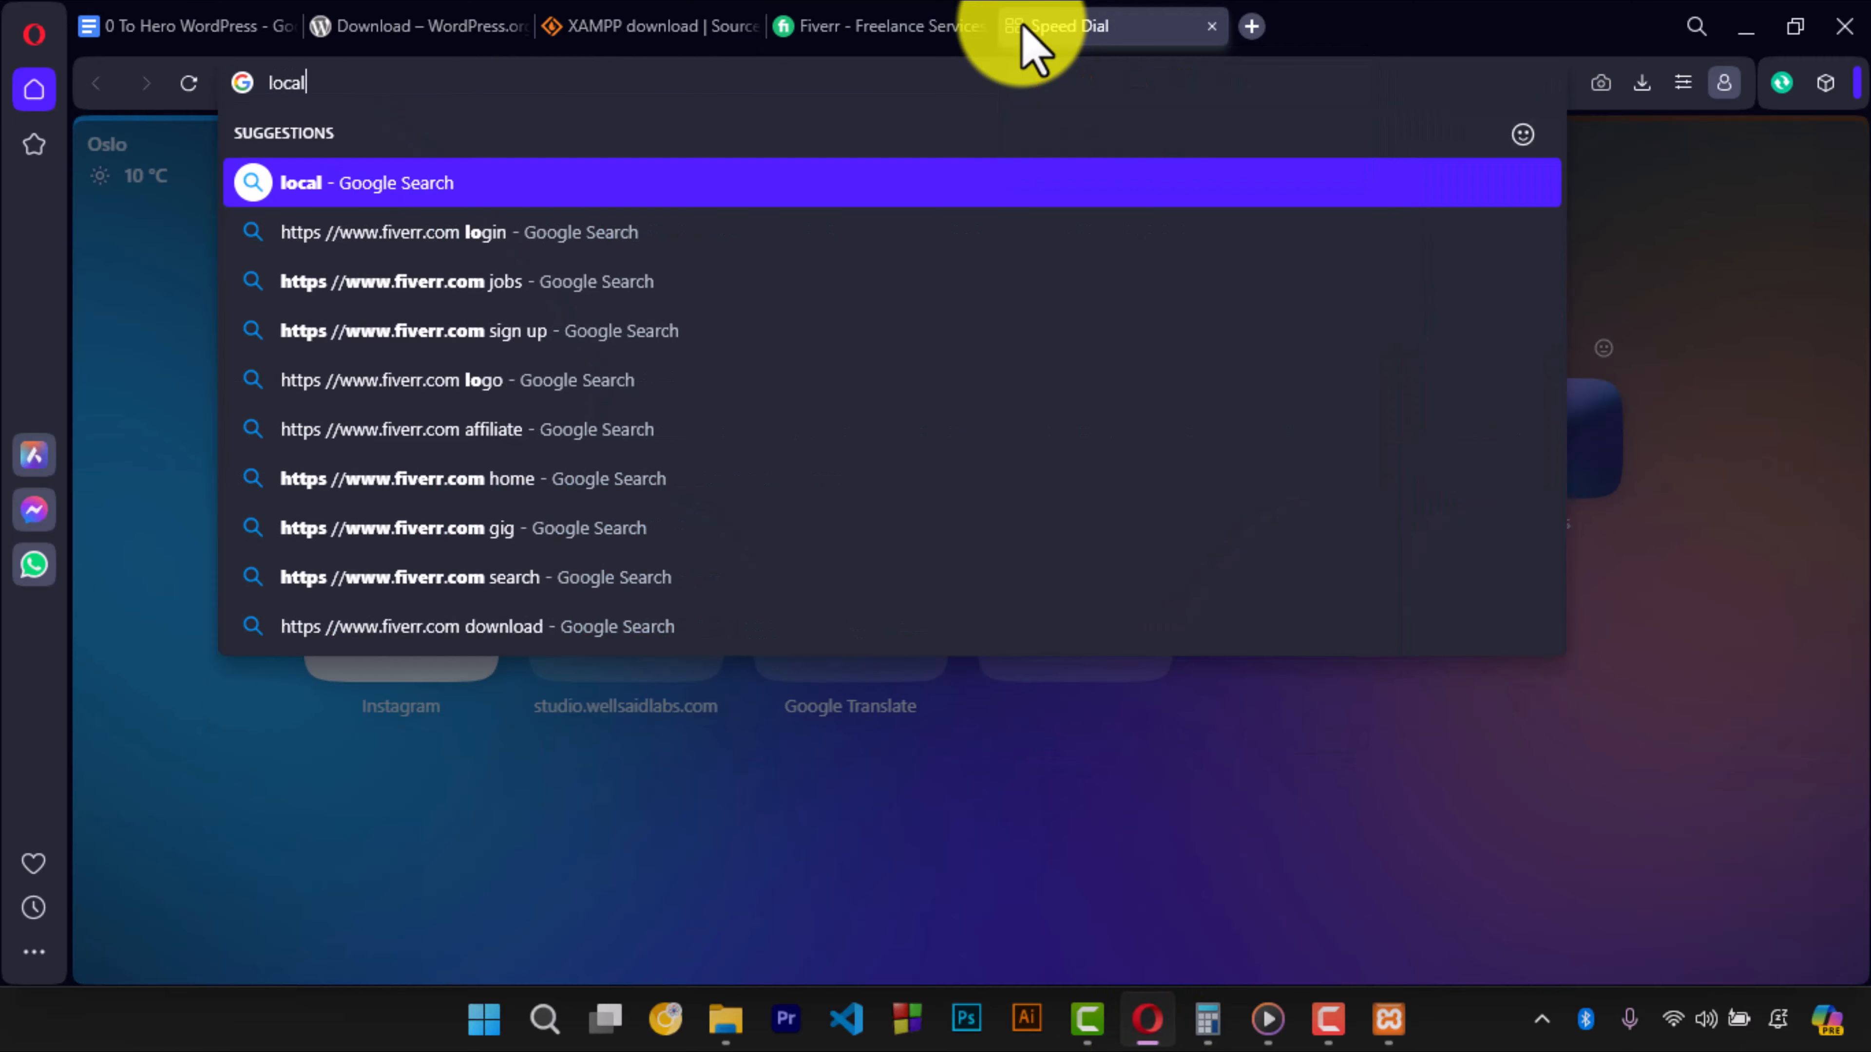
type("host")
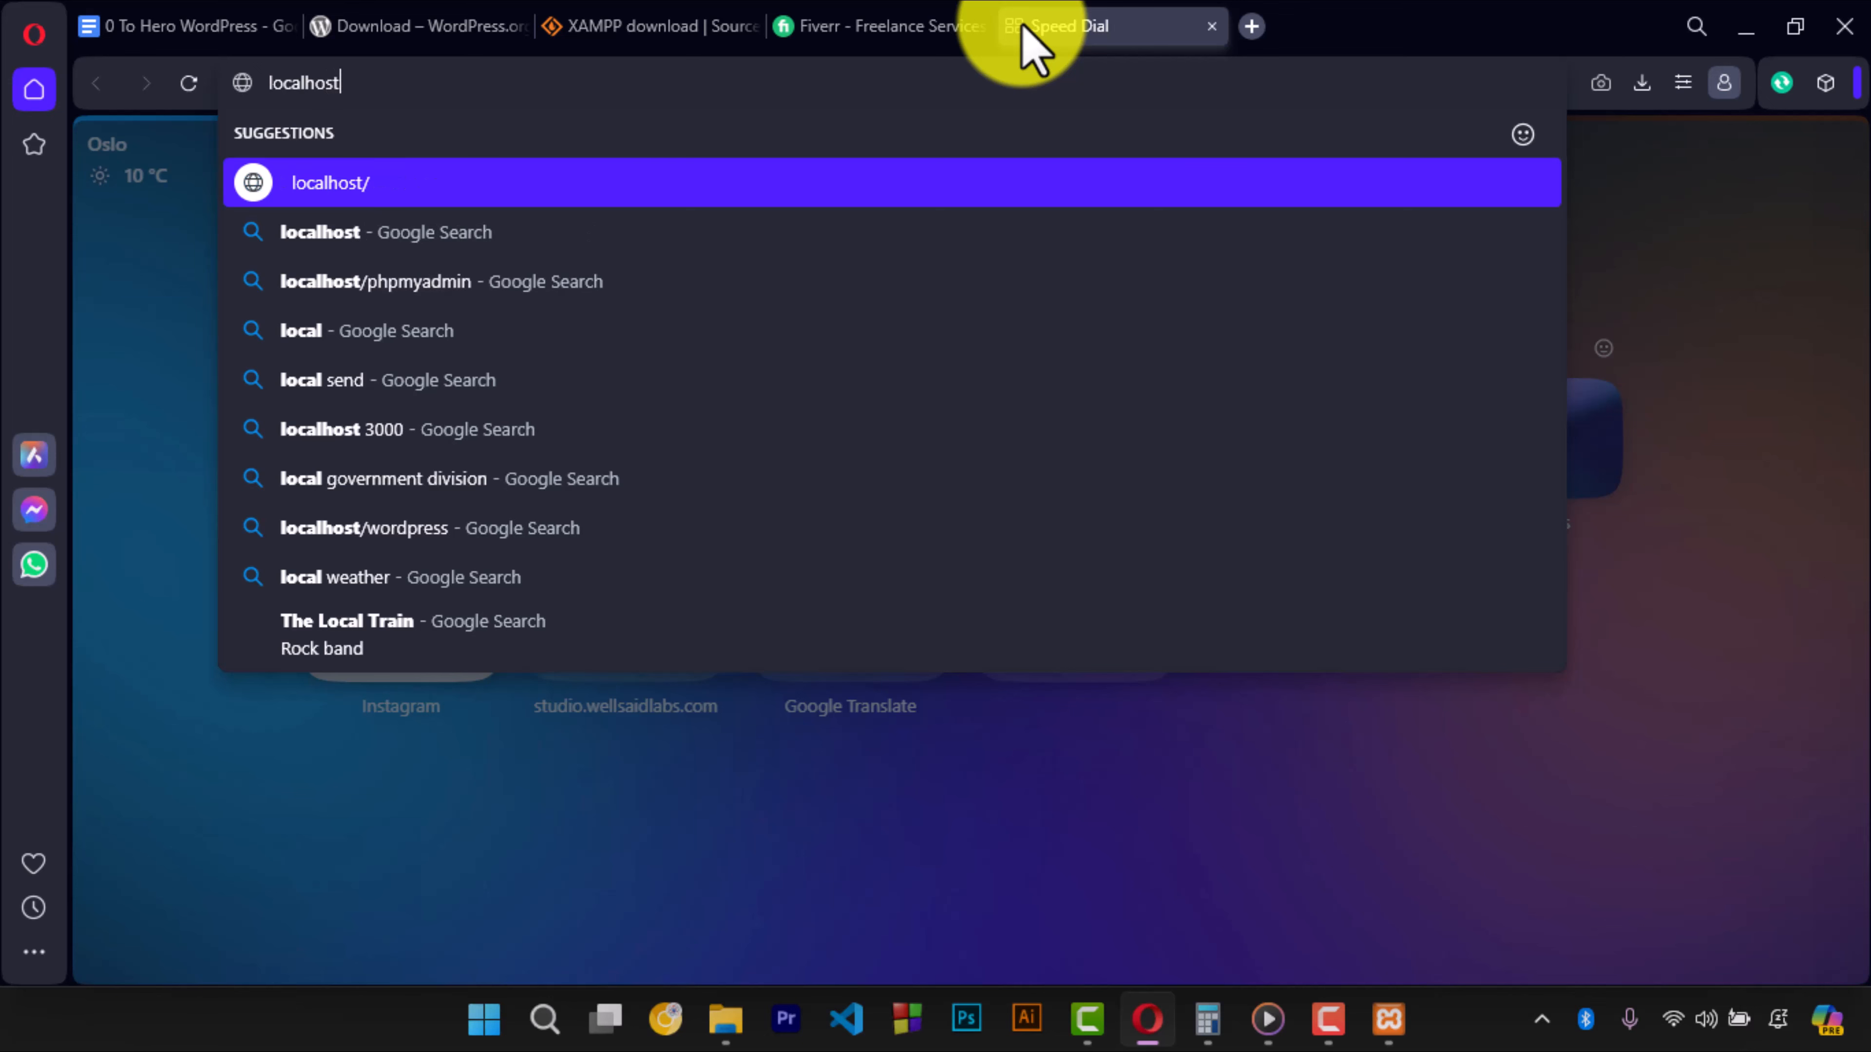
type("/")
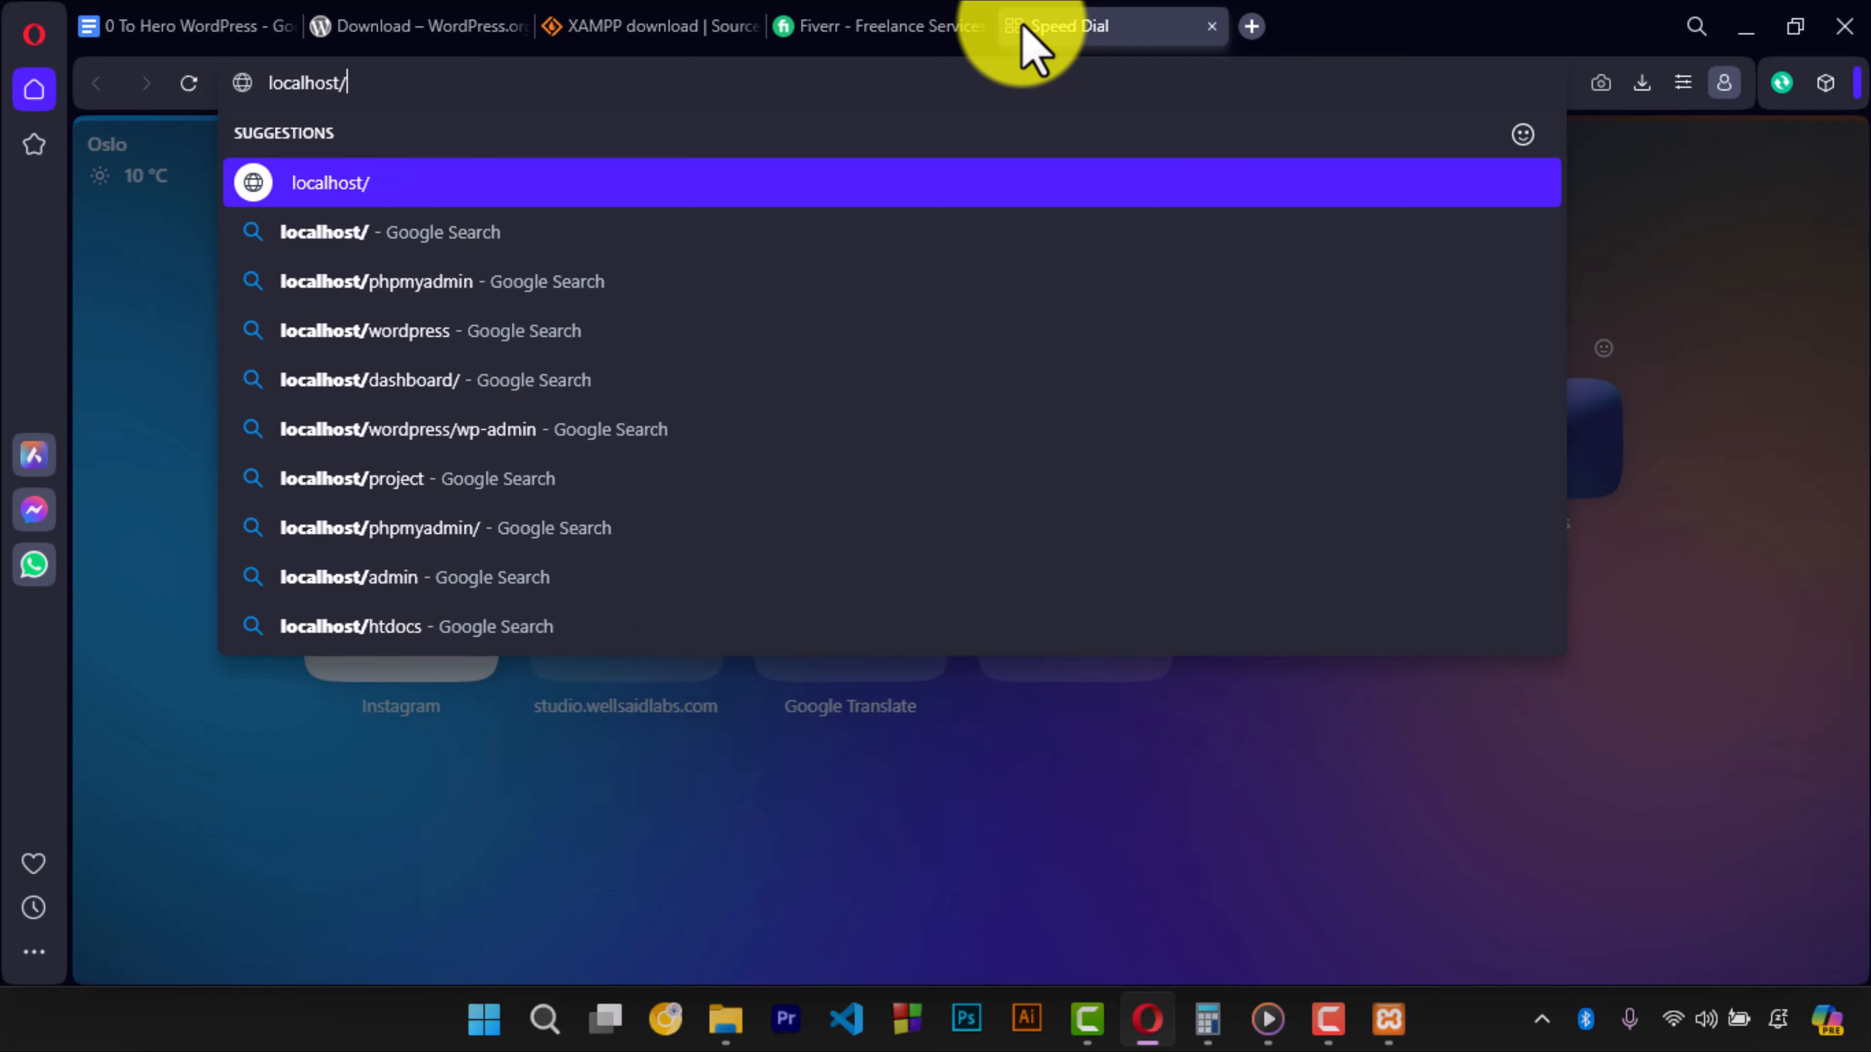
type("0to")
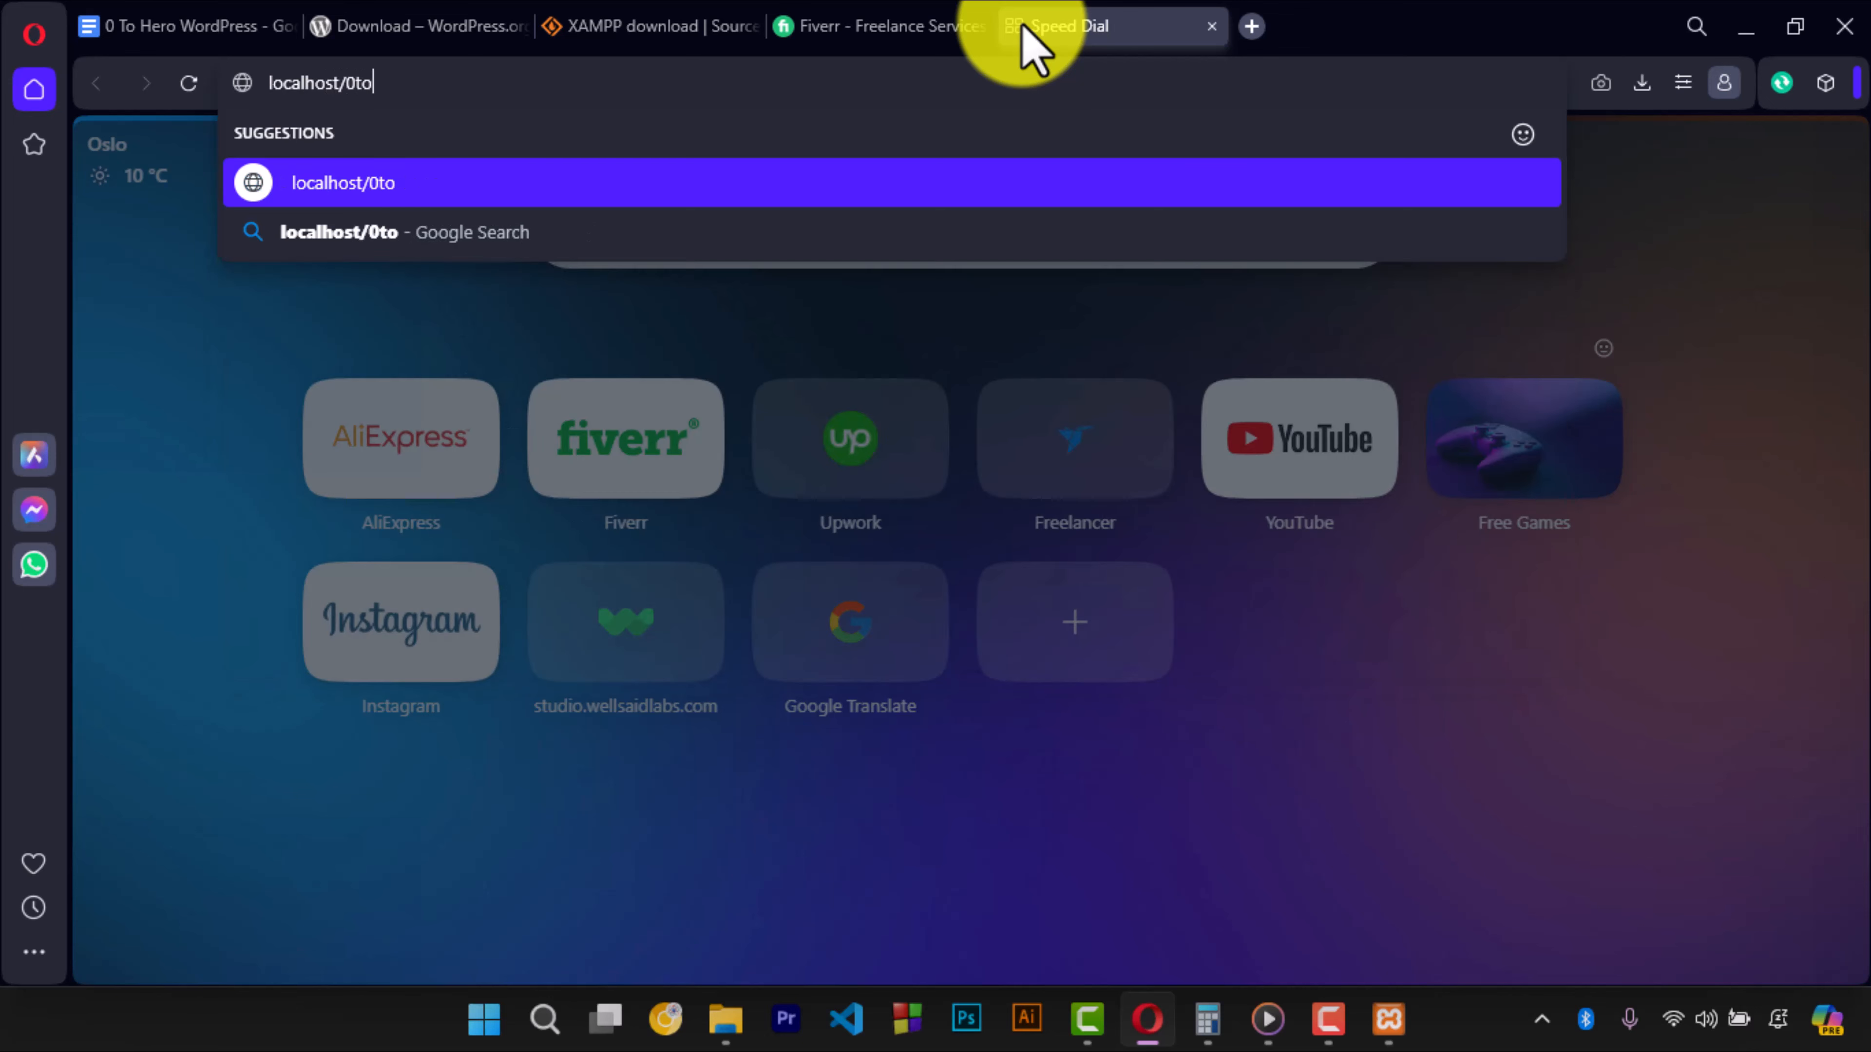
type("hero")
key("Return")
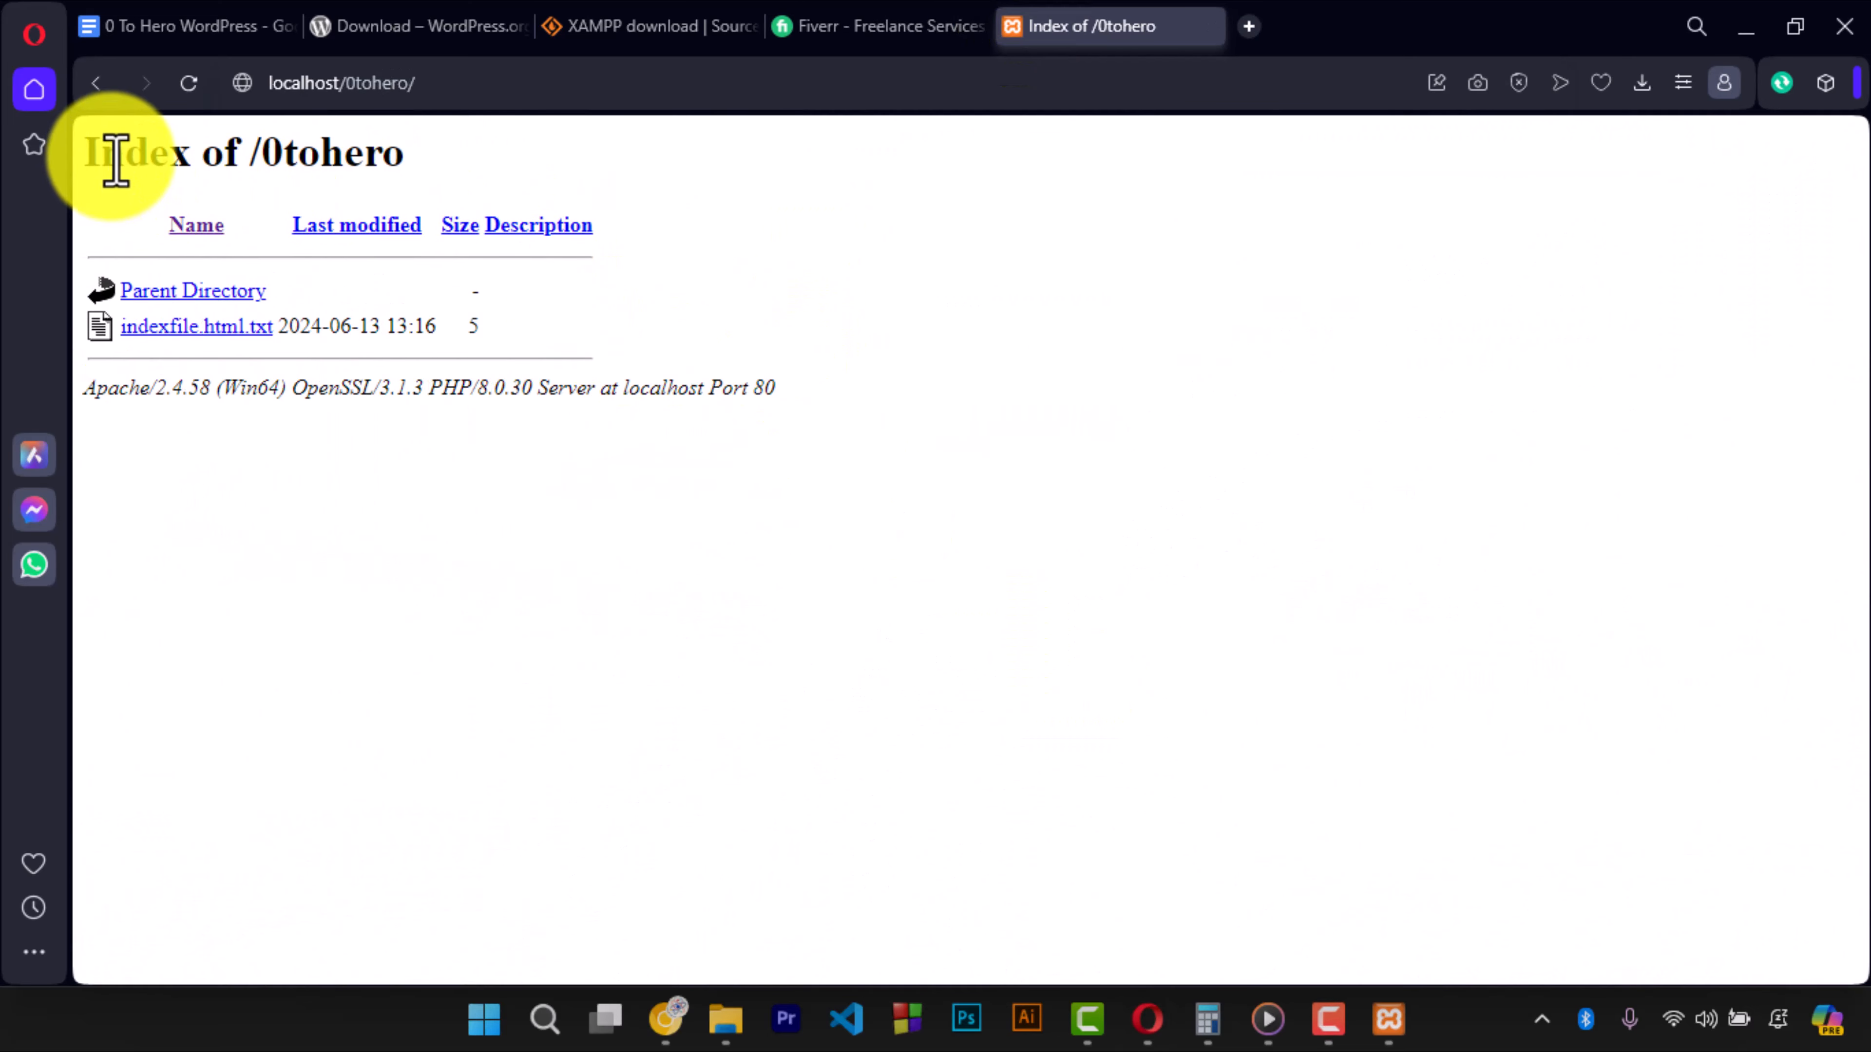
- Review the directory listing of /0tohero and return to the 0 To Hero WordPress document
left_click_drag(96, 156, 480, 355)
left_click(899, 323)
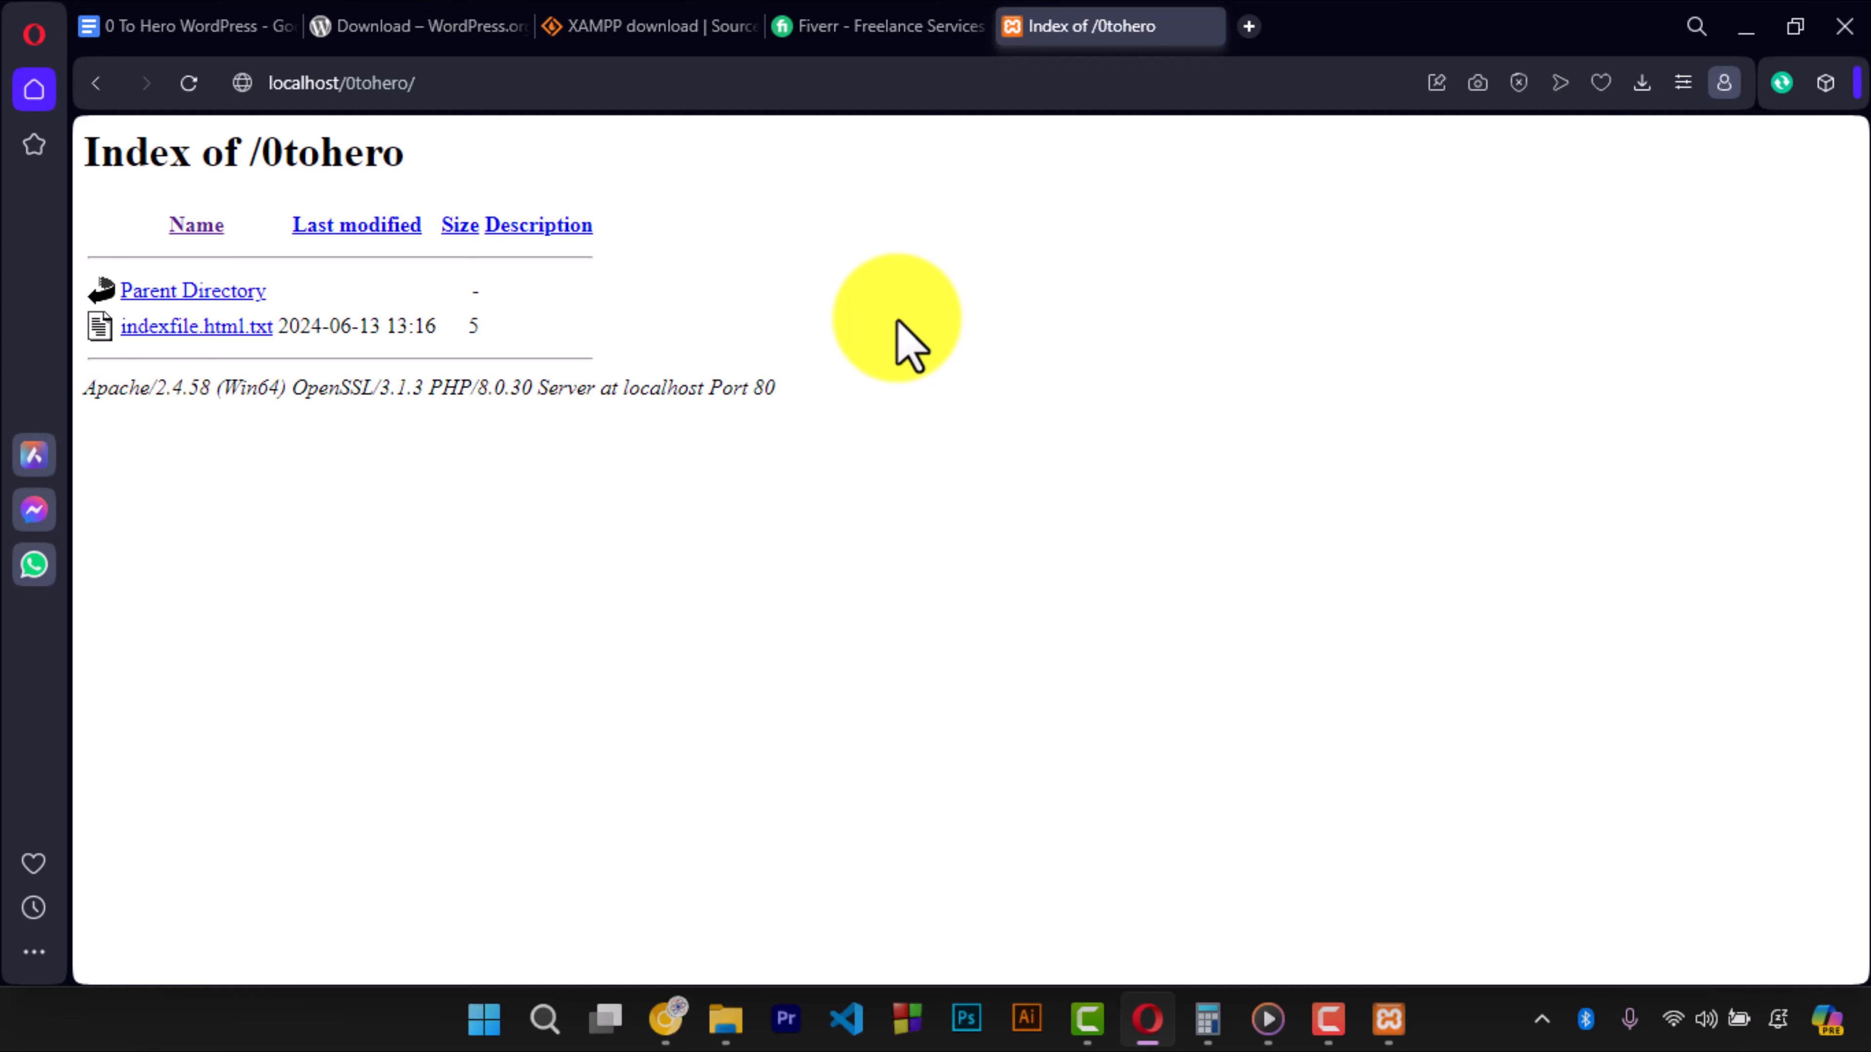
left_click(243, 24)
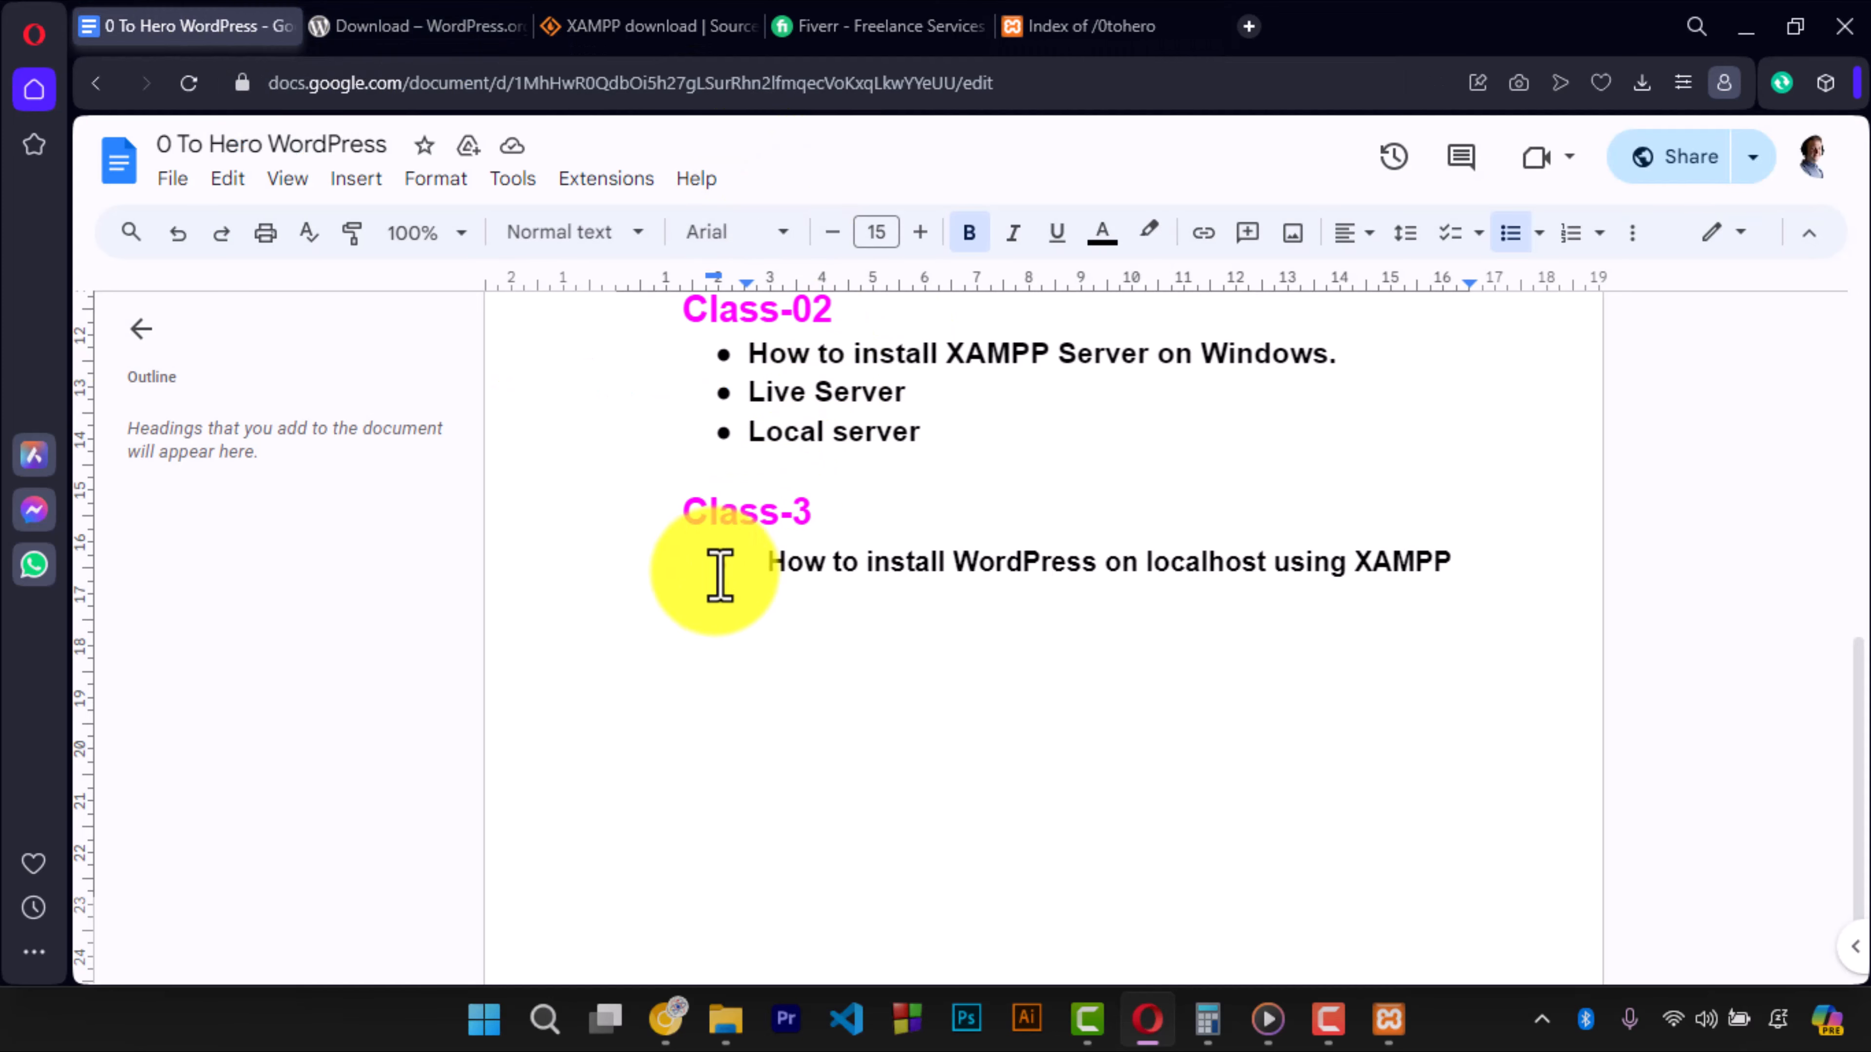